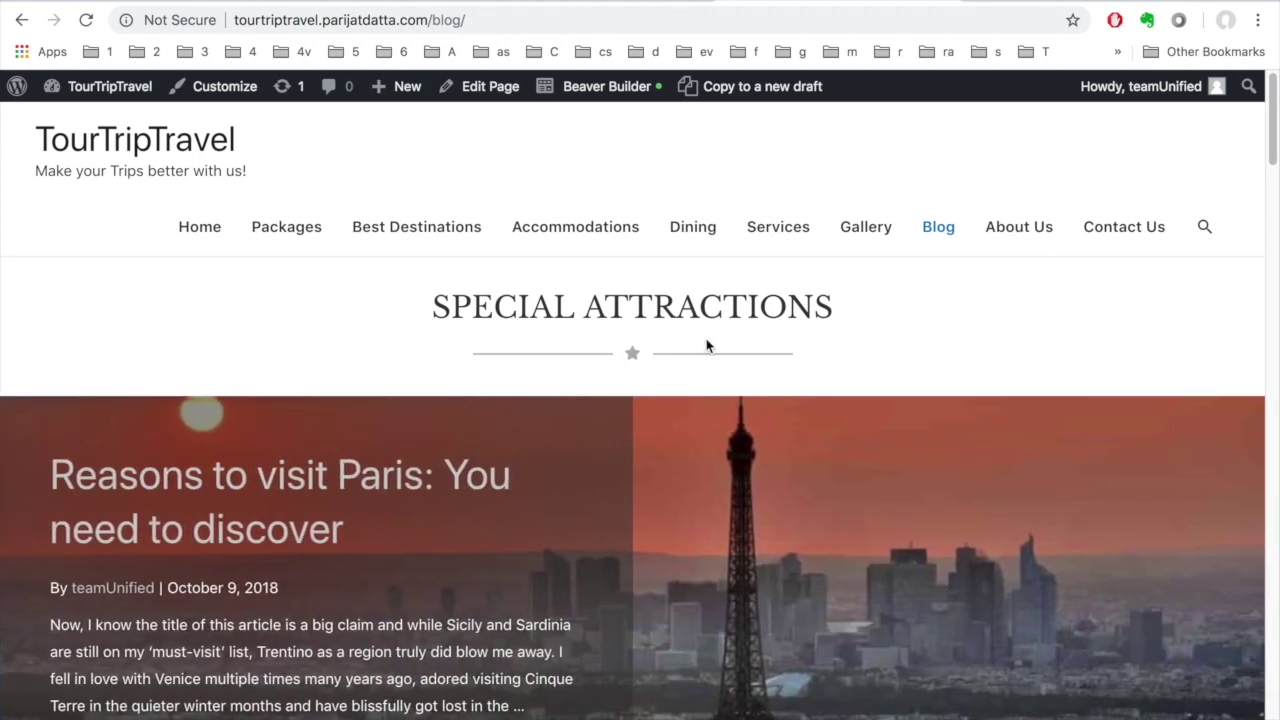
Look through the posts slider under the Special Attractions heading on the blog page, switching between its slides.
{"action": "scroll", "coordinate": [870, 329], "scroll_direction": "down", "scroll_amount": 1}
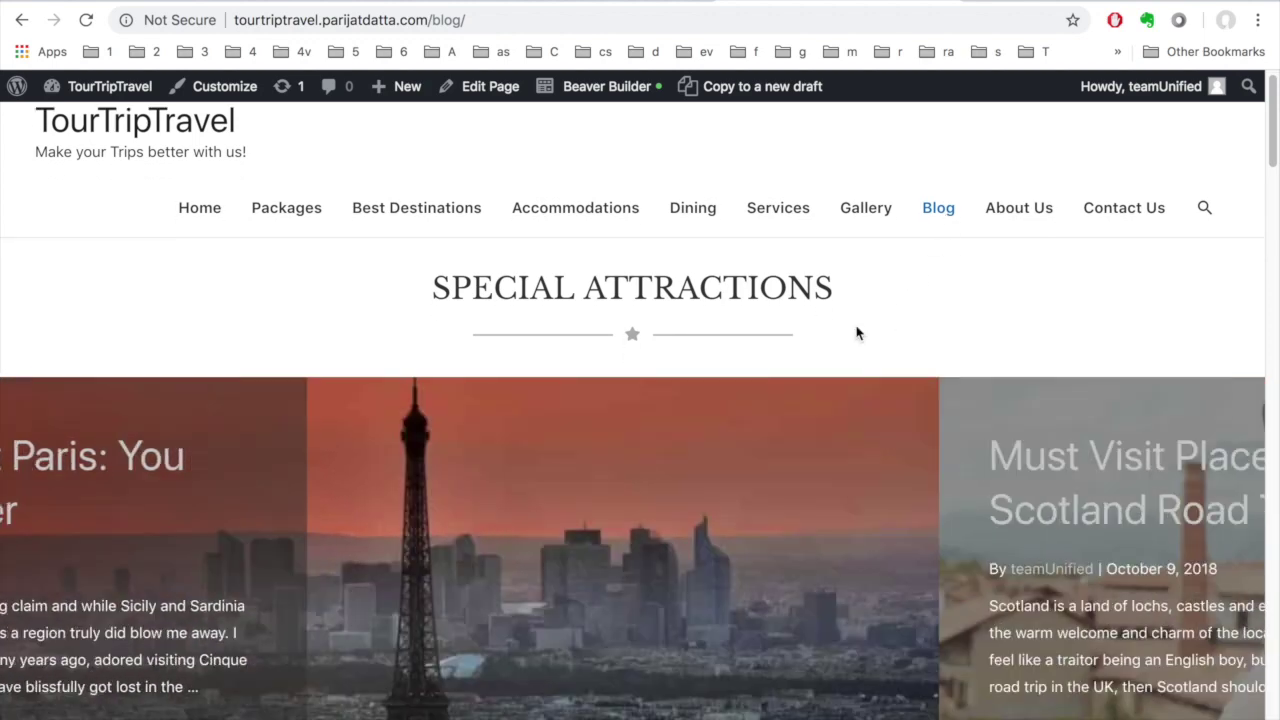
{"action": "scroll", "coordinate": [682, 314], "scroll_direction": "down", "scroll_amount": 1}
{"action": "scroll", "coordinate": [686, 310], "scroll_direction": "down", "scroll_amount": 3}
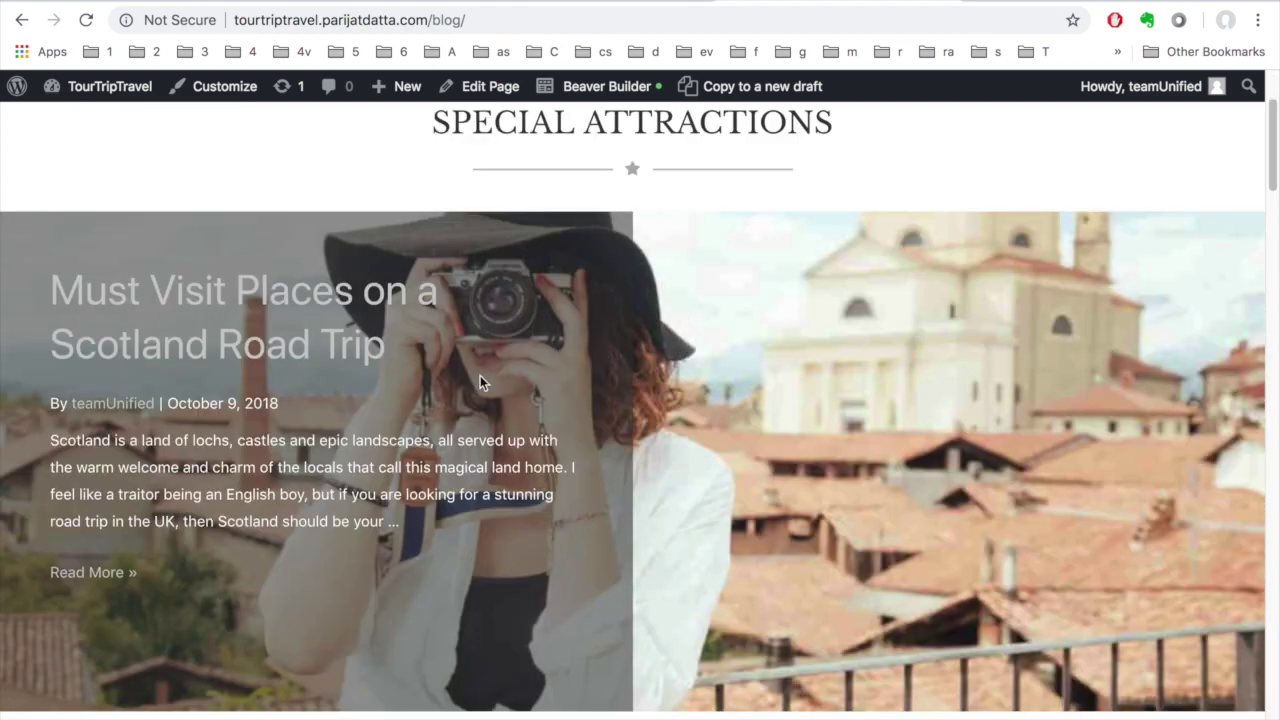
{"action": "scroll", "coordinate": [502, 381], "scroll_direction": "down", "scroll_amount": 1}
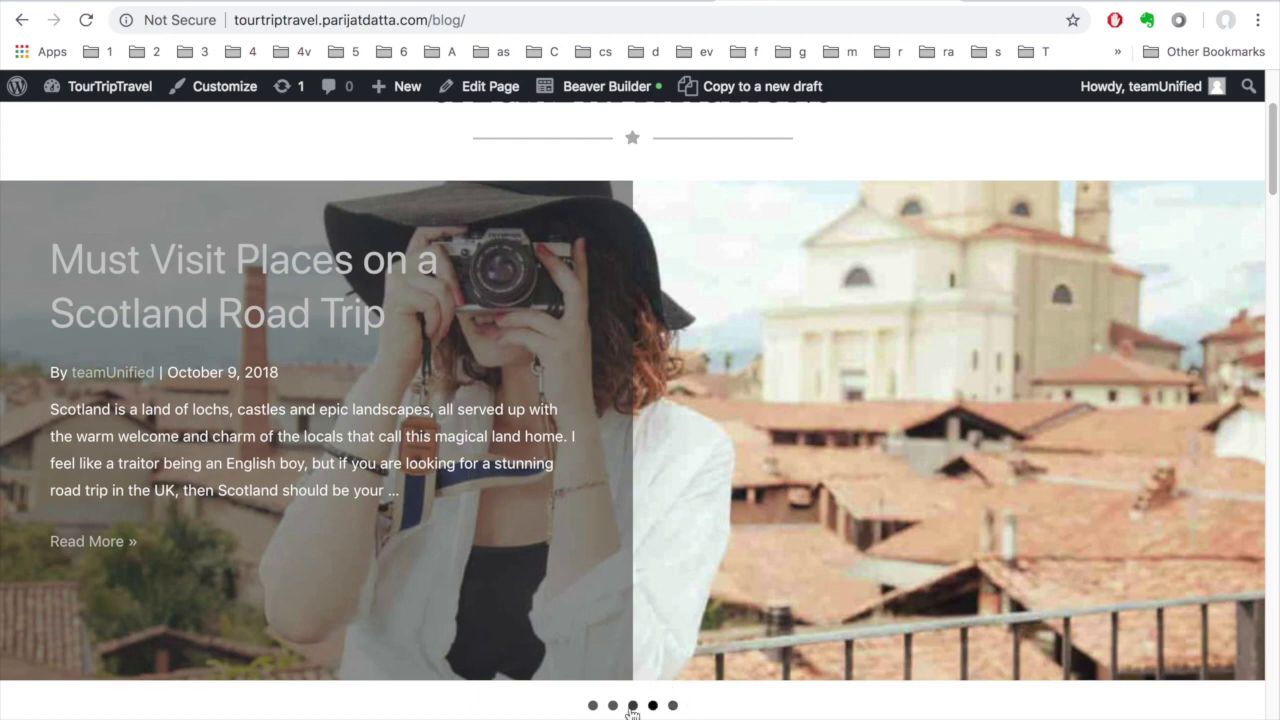
{"action": "left_click", "coordinate": [673, 706]}
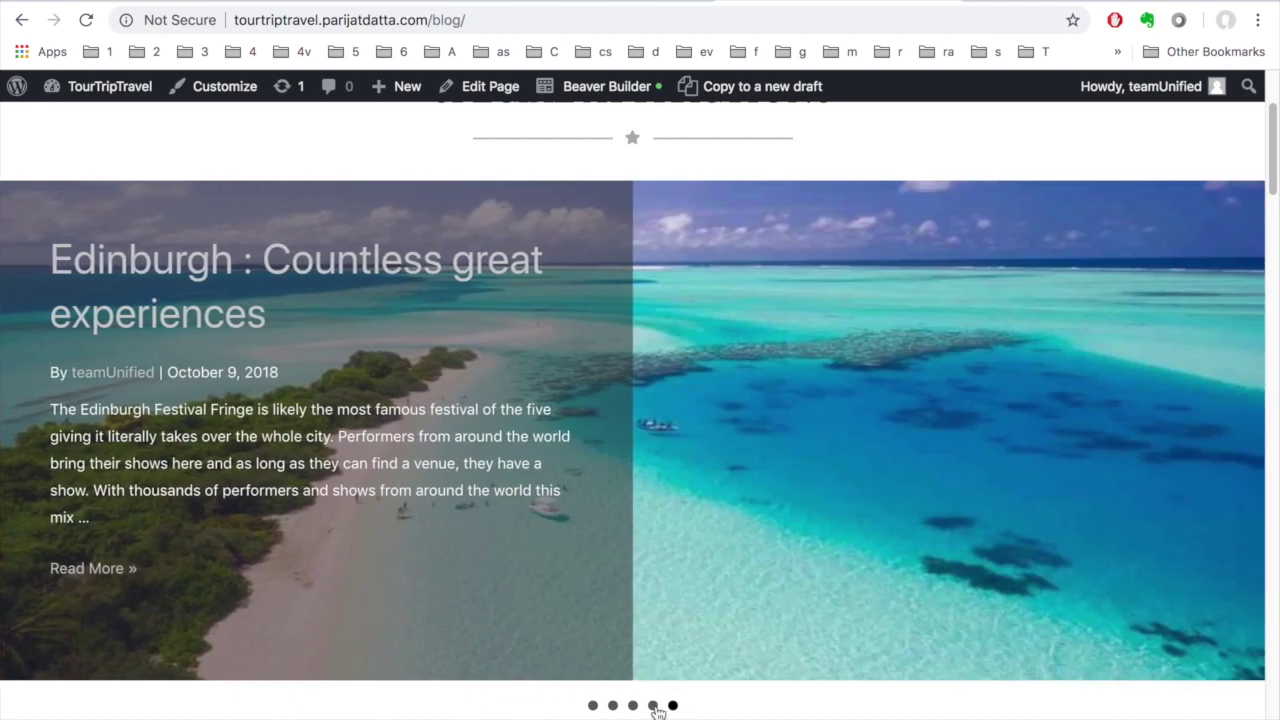
{"action": "left_click", "coordinate": [633, 706]}
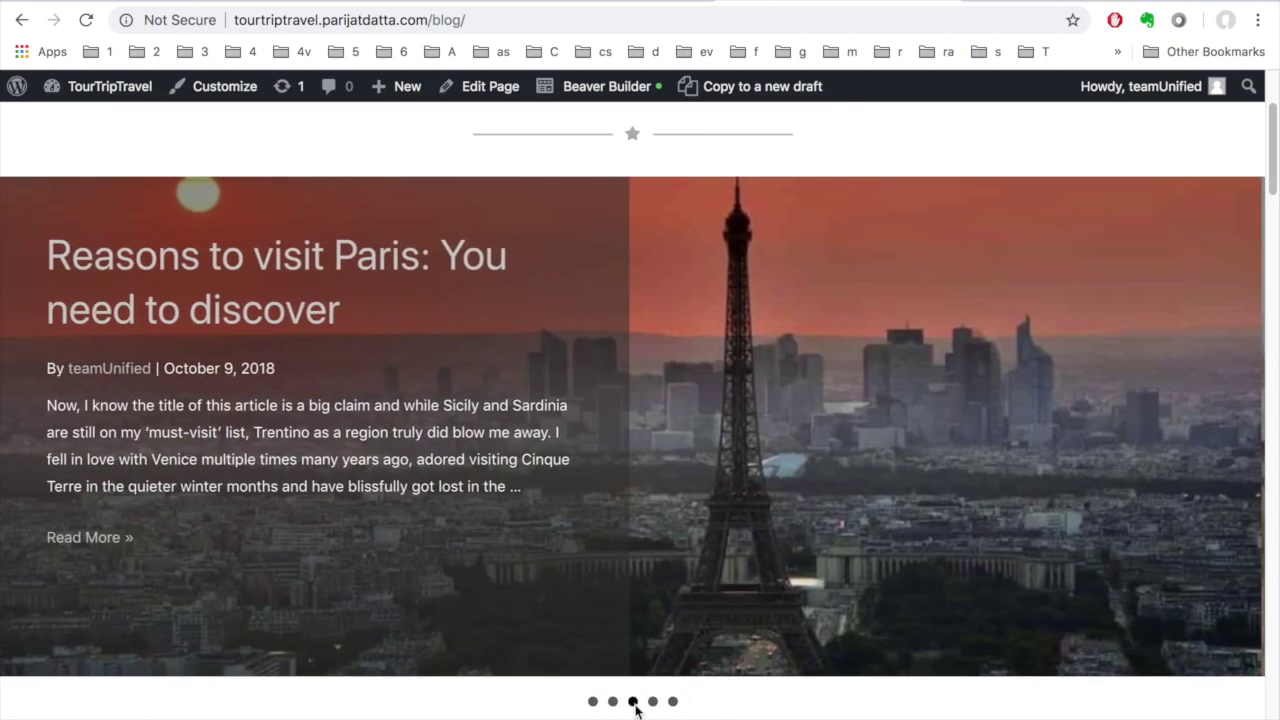
Examine the rest of the blog page, including the featured post, the Latest from the Blog grid, Coolest & Recent Adventures and the footer.
{"action": "scroll", "coordinate": [634, 710], "scroll_direction": "down", "scroll_amount": 5}
{"action": "scroll", "coordinate": [633, 710], "scroll_direction": "down", "scroll_amount": 3}
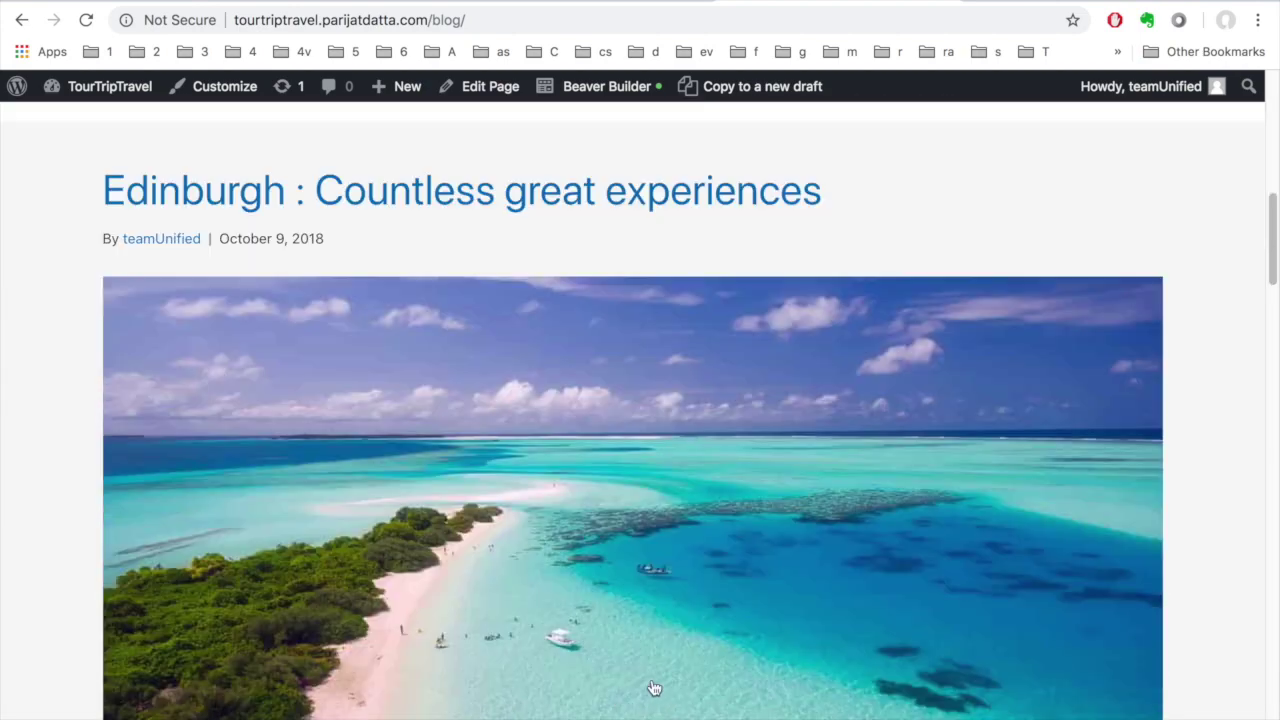
{"action": "scroll", "coordinate": [655, 665], "scroll_direction": "down", "scroll_amount": 6}
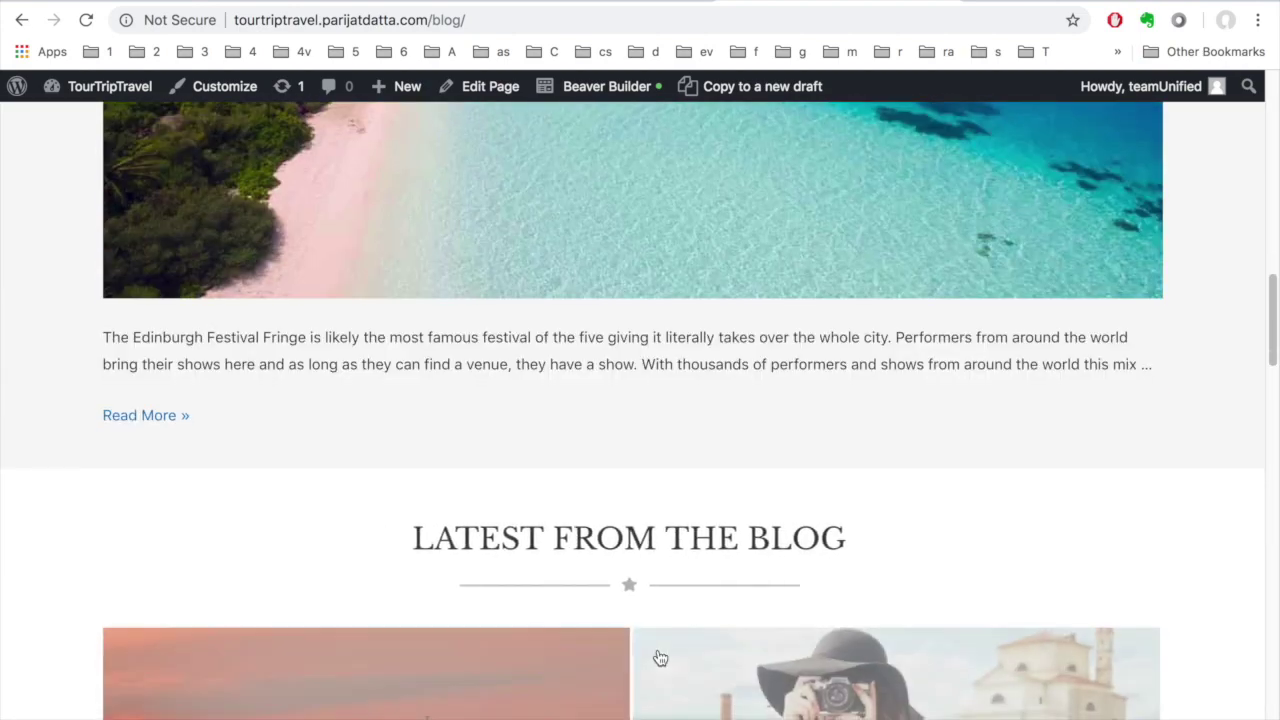
{"action": "scroll", "coordinate": [660, 658], "scroll_direction": "down", "scroll_amount": 8}
{"action": "scroll", "coordinate": [660, 658], "scroll_direction": "down", "scroll_amount": 7}
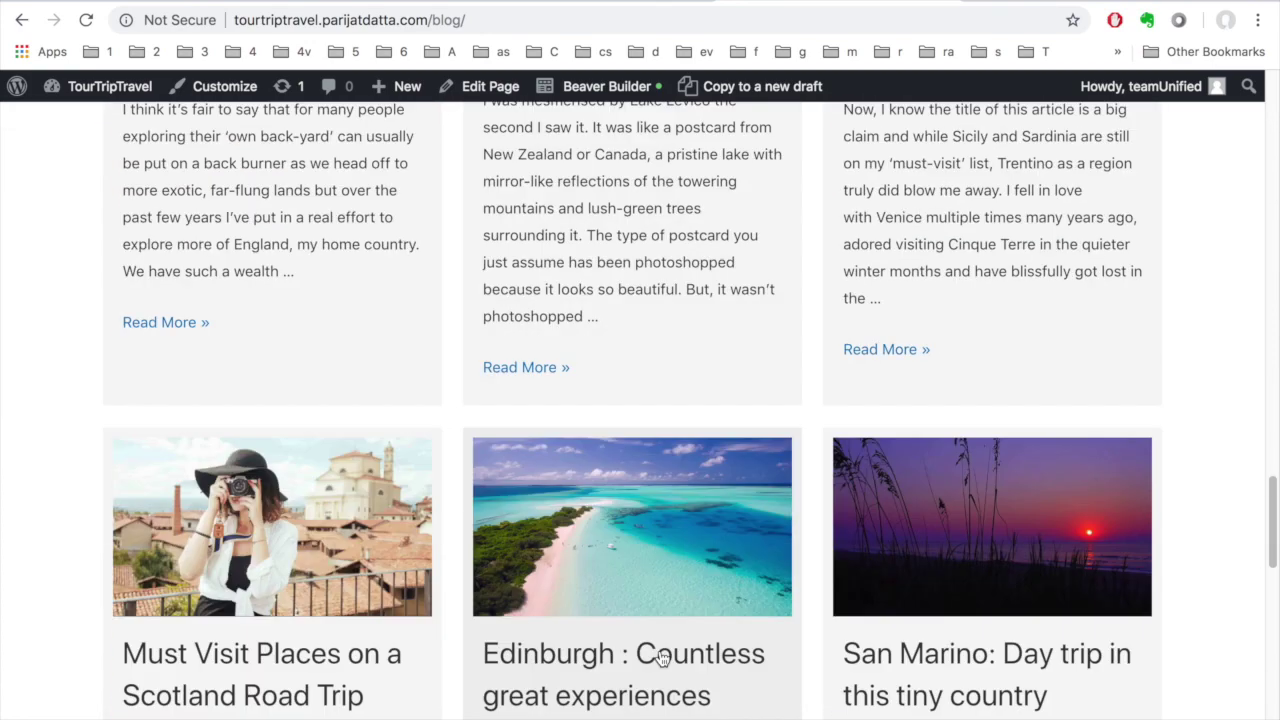
{"action": "scroll", "coordinate": [660, 658], "scroll_direction": "down", "scroll_amount": 7}
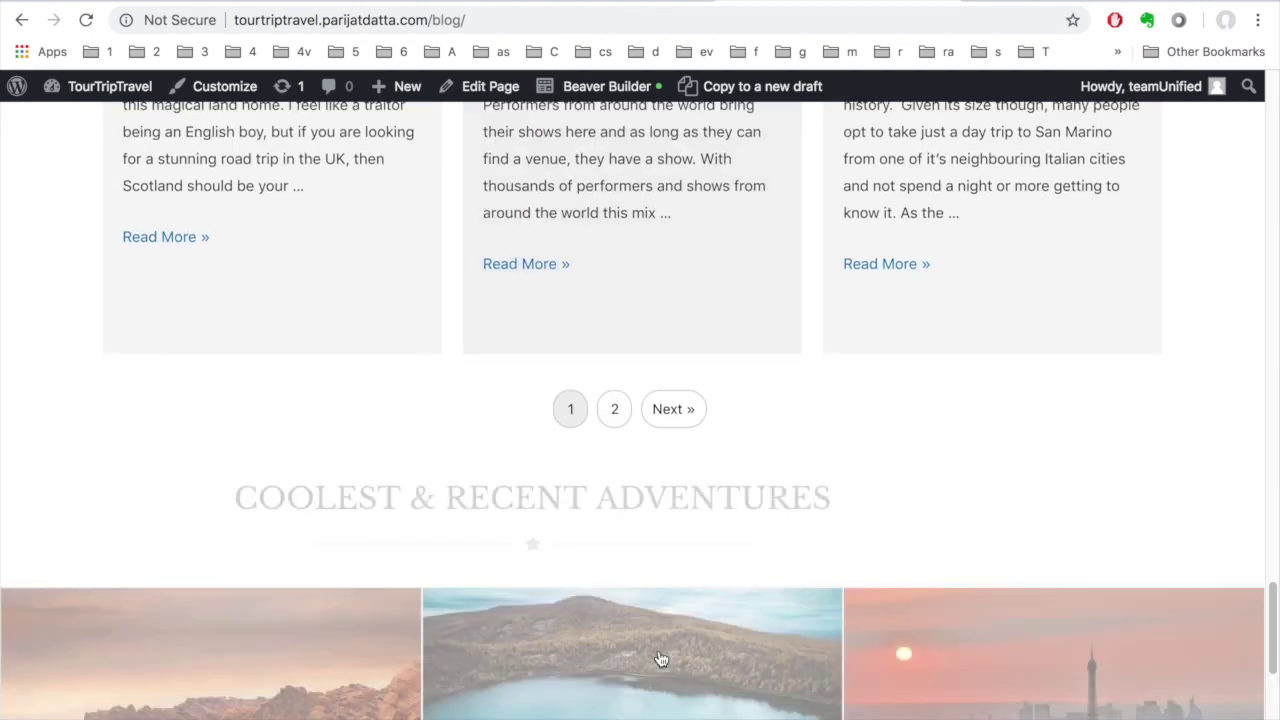
{"action": "scroll", "coordinate": [660, 658], "scroll_direction": "down", "scroll_amount": 3}
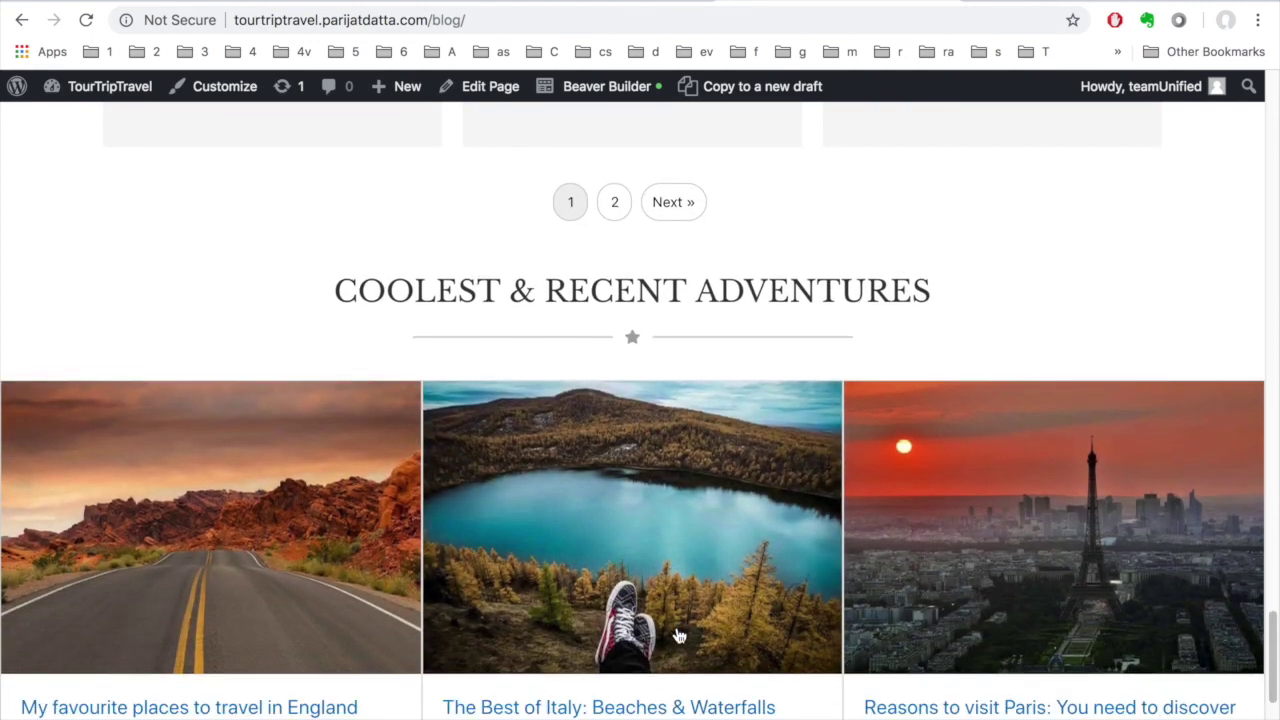
{"action": "scroll", "coordinate": [601, 621], "scroll_direction": "down", "scroll_amount": 1}
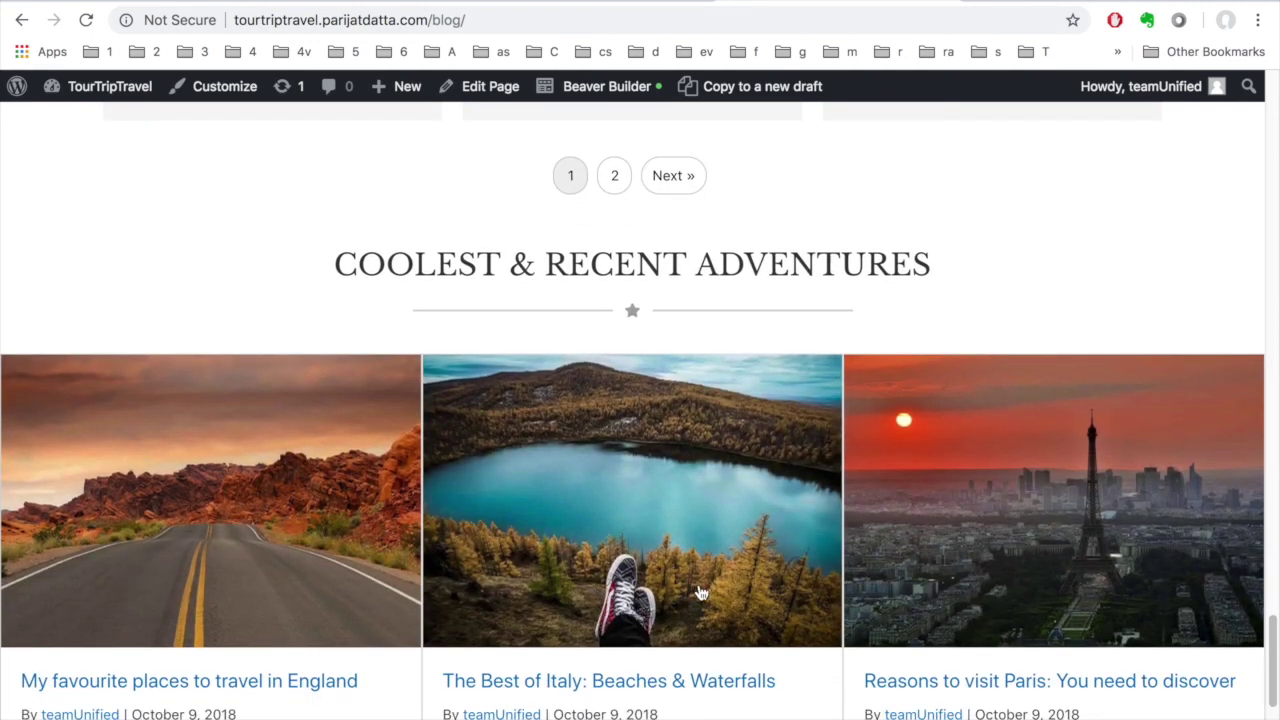
{"action": "scroll", "coordinate": [699, 594], "scroll_direction": "down", "scroll_amount": 1}
{"action": "scroll", "coordinate": [800, 563], "scroll_direction": "down", "scroll_amount": 4}
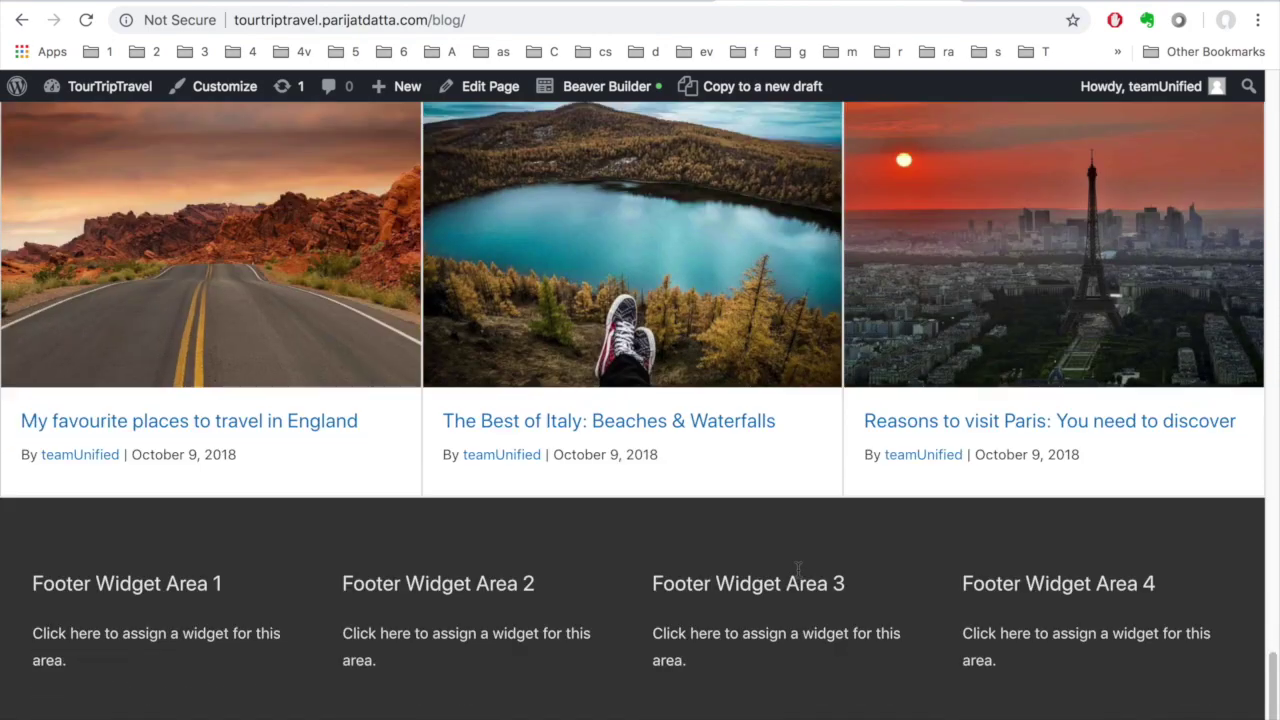
{"action": "scroll", "coordinate": [797, 574], "scroll_direction": "up", "scroll_amount": 15}
{"action": "scroll", "coordinate": [798, 578], "scroll_direction": "up", "scroll_amount": 10}
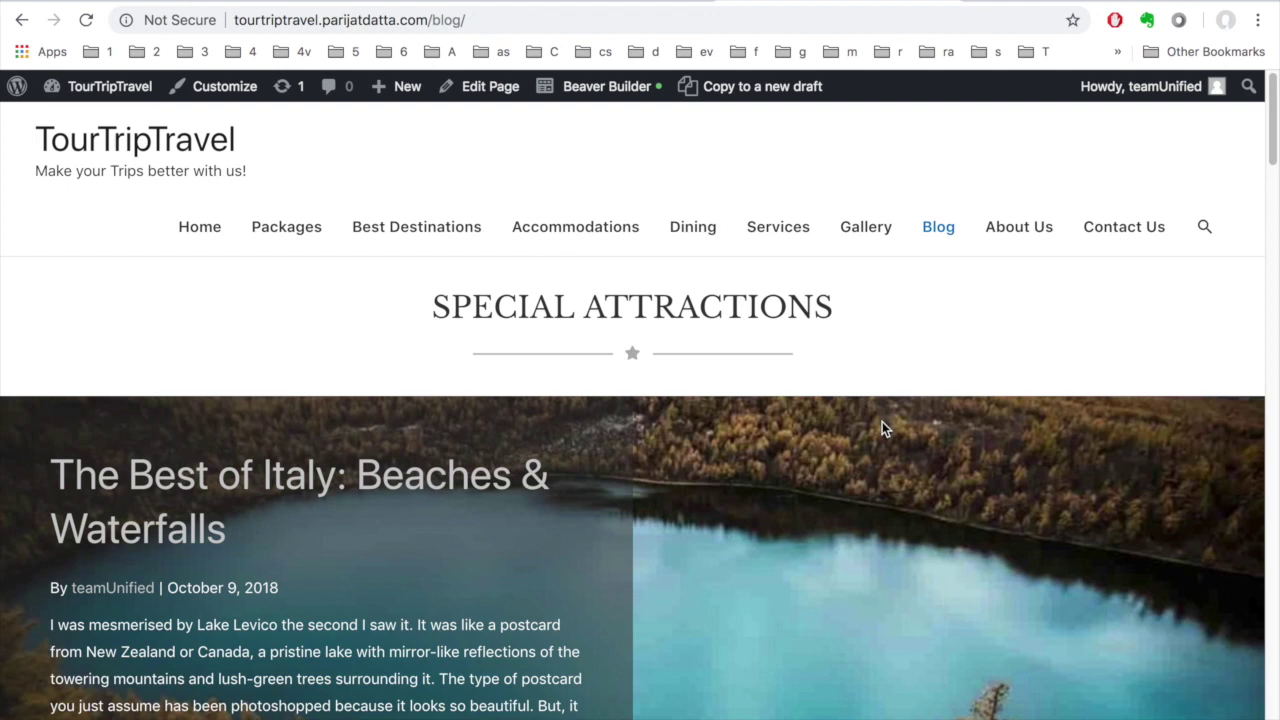
{"action": "scroll", "coordinate": [882, 422], "scroll_direction": "down", "scroll_amount": 1}
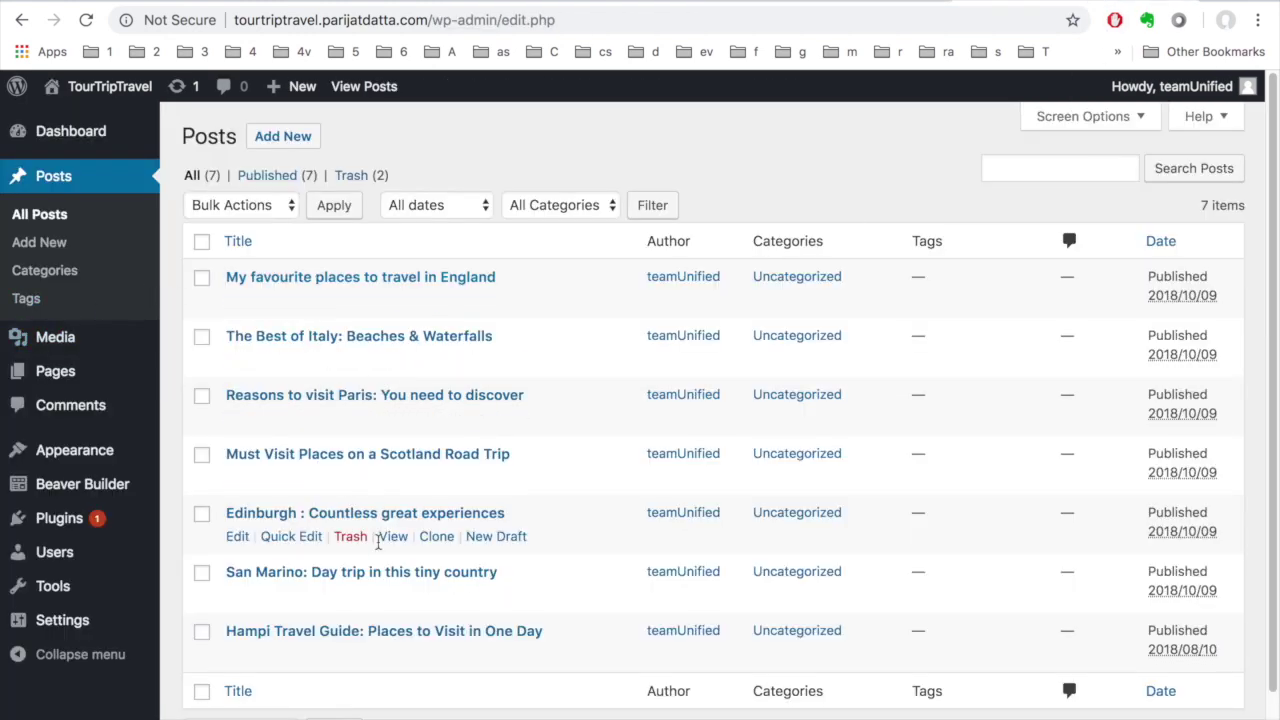
Open the post "My favourite places to travel in England" for editing and check its Astra sidebar and content layout settings.
{"action": "left_click", "coordinate": [353, 279]}
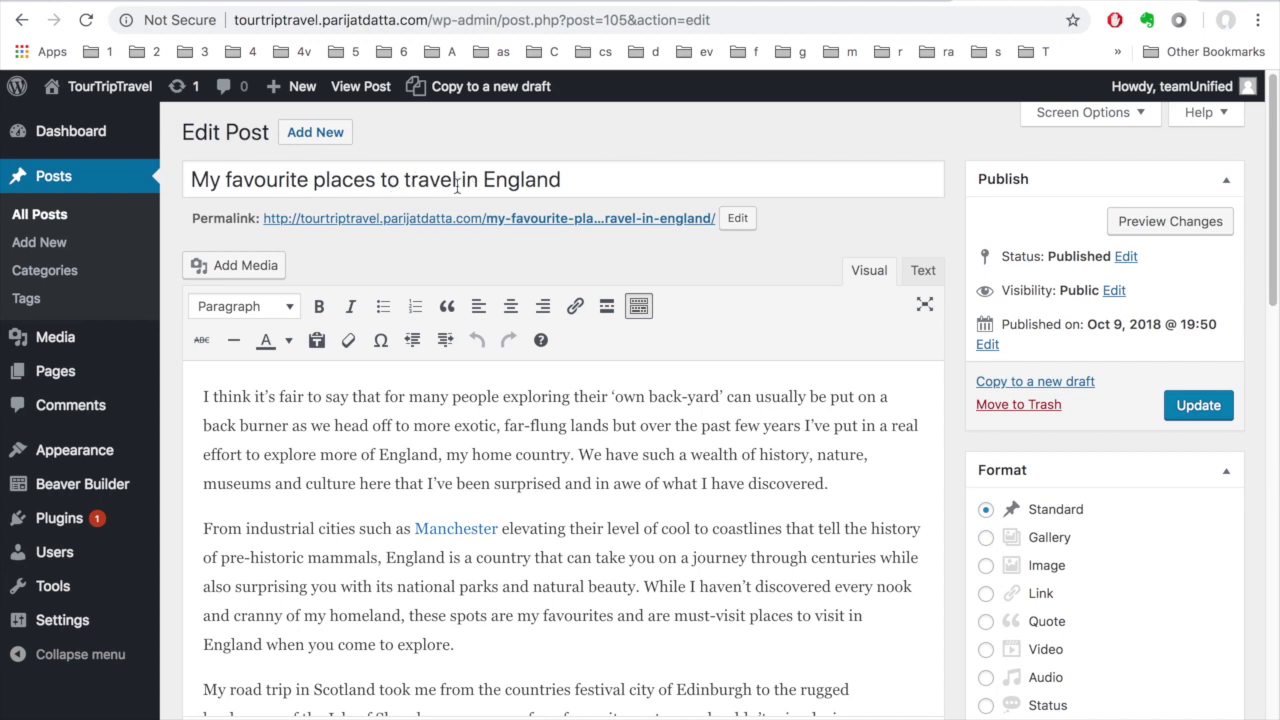
{"action": "scroll", "coordinate": [561, 582], "scroll_direction": "down", "scroll_amount": 15}
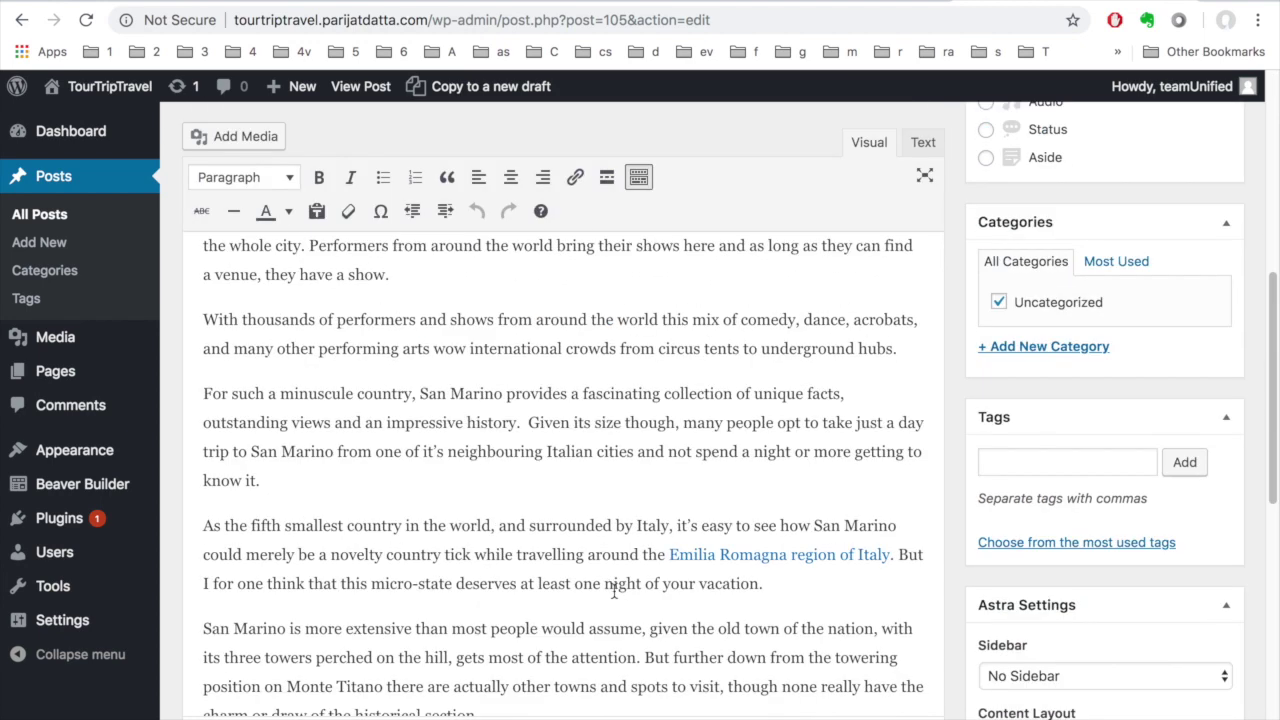
{"action": "scroll", "coordinate": [1130, 527], "scroll_direction": "up", "scroll_amount": 2}
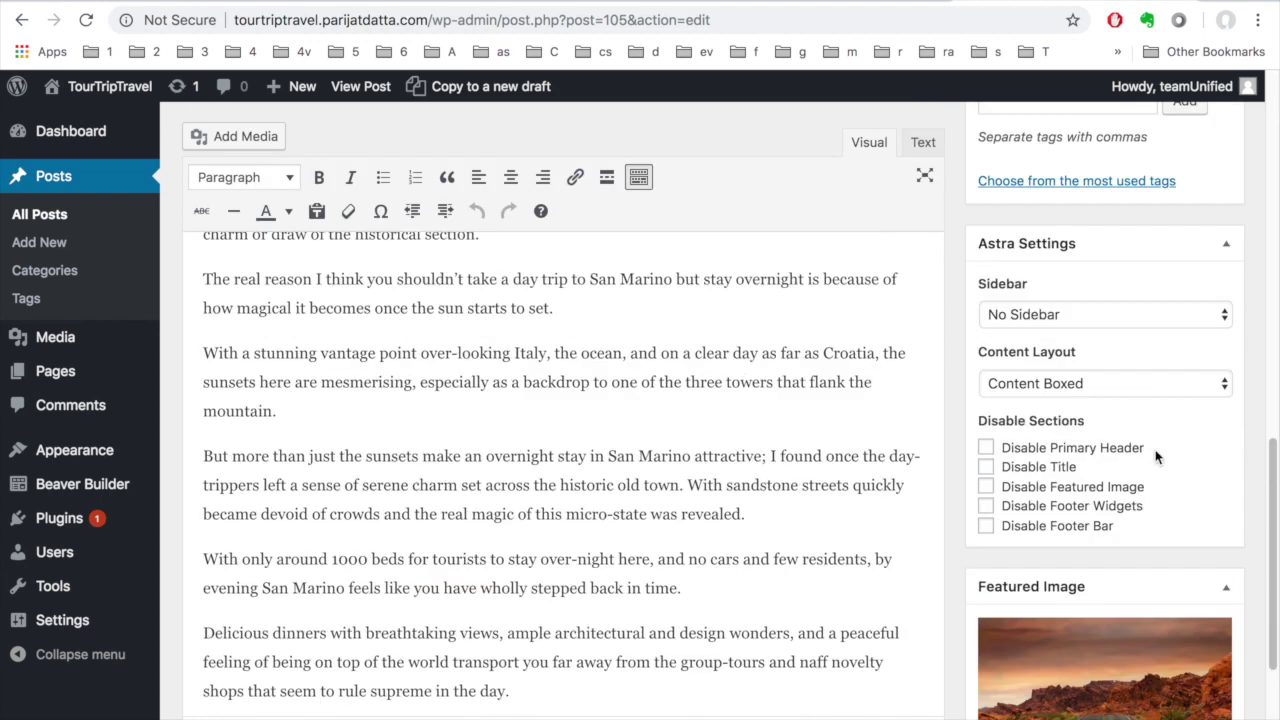
{"action": "left_click", "coordinate": [1221, 316]}
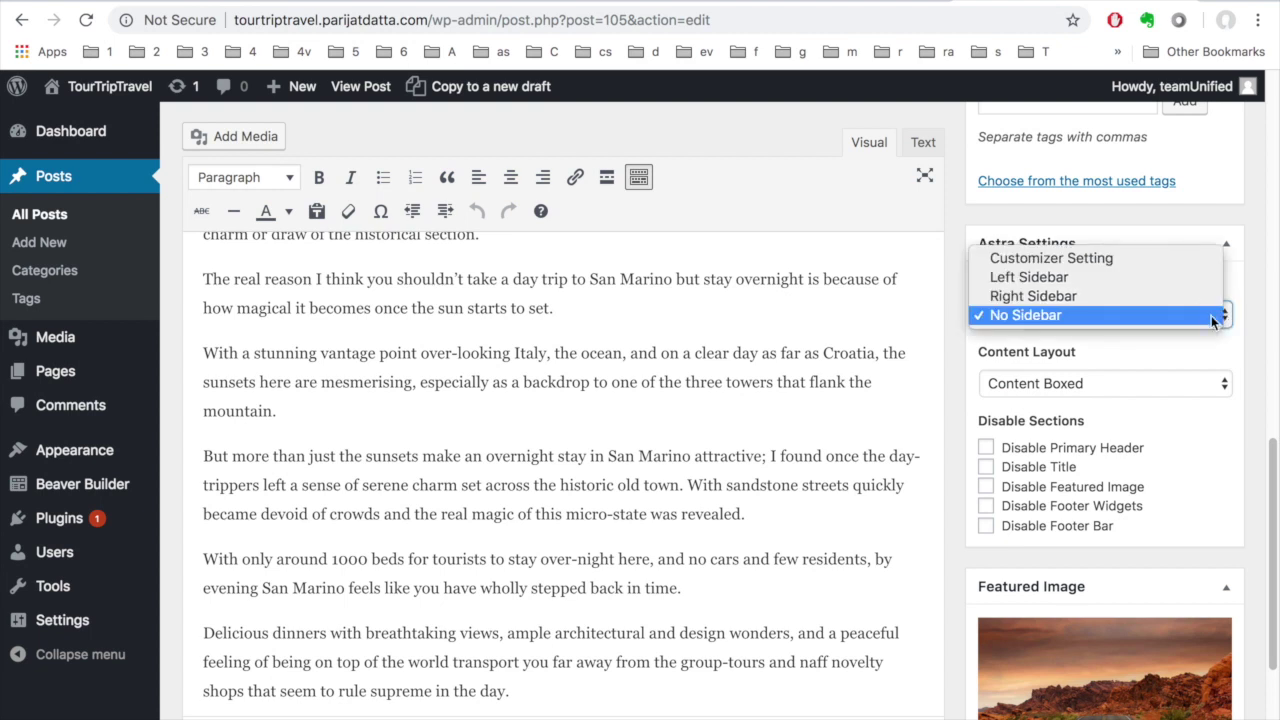
{"action": "left_click", "coordinate": [1213, 315]}
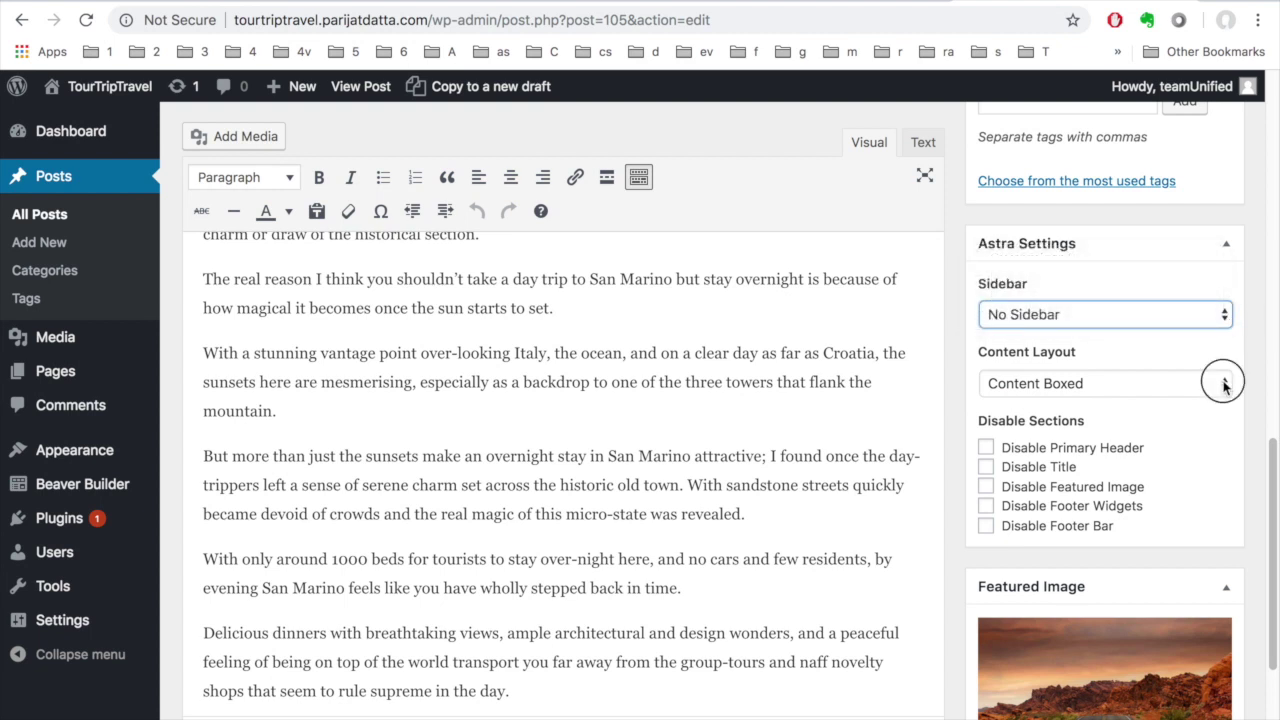
{"action": "left_click", "coordinate": [1224, 384]}
{"action": "left_click", "coordinate": [1223, 381]}
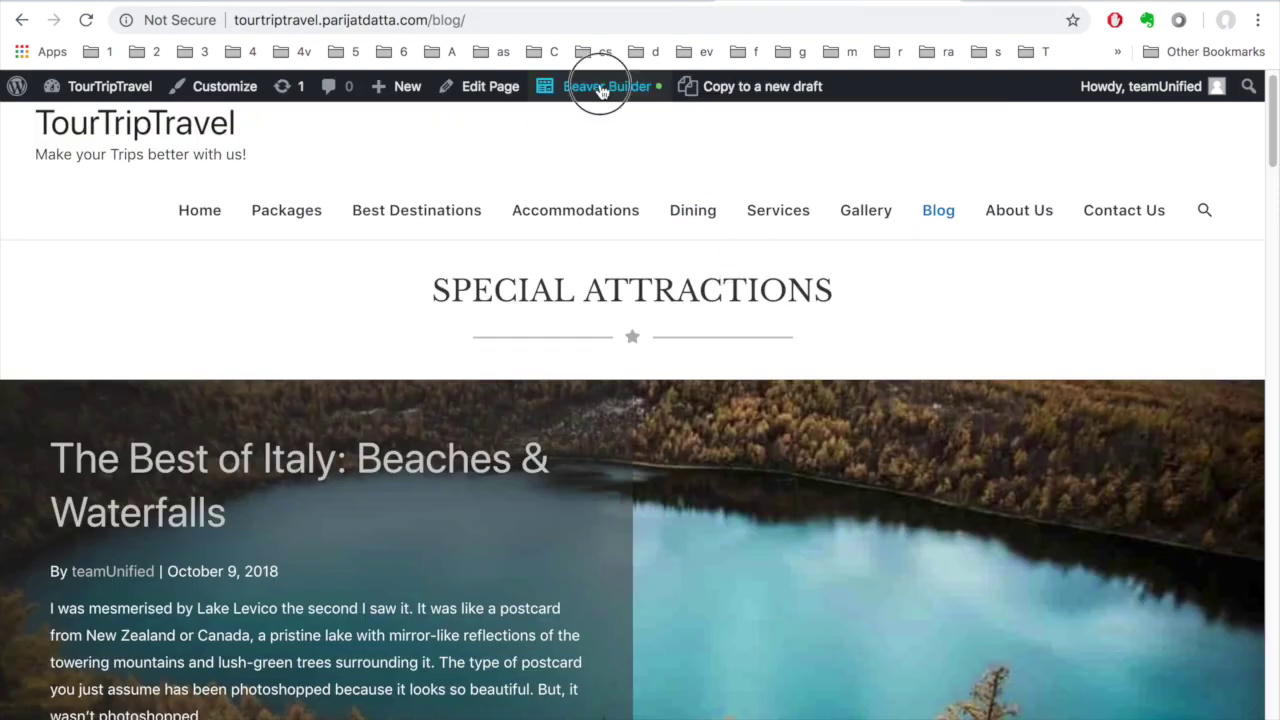
Open the blog page in Beaver Builder and review the general settings of the Special Attractions heading.
{"action": "left_click", "coordinate": [603, 88]}
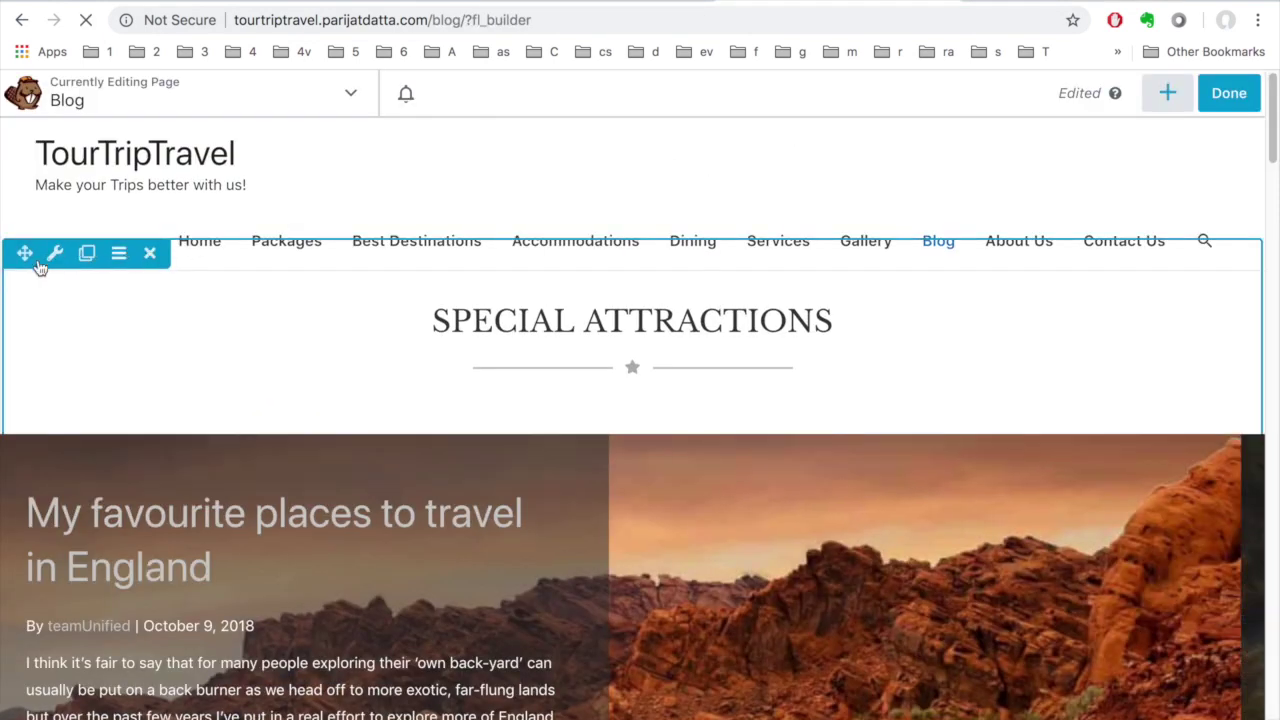
{"action": "mouse_move", "coordinate": [60, 312]}
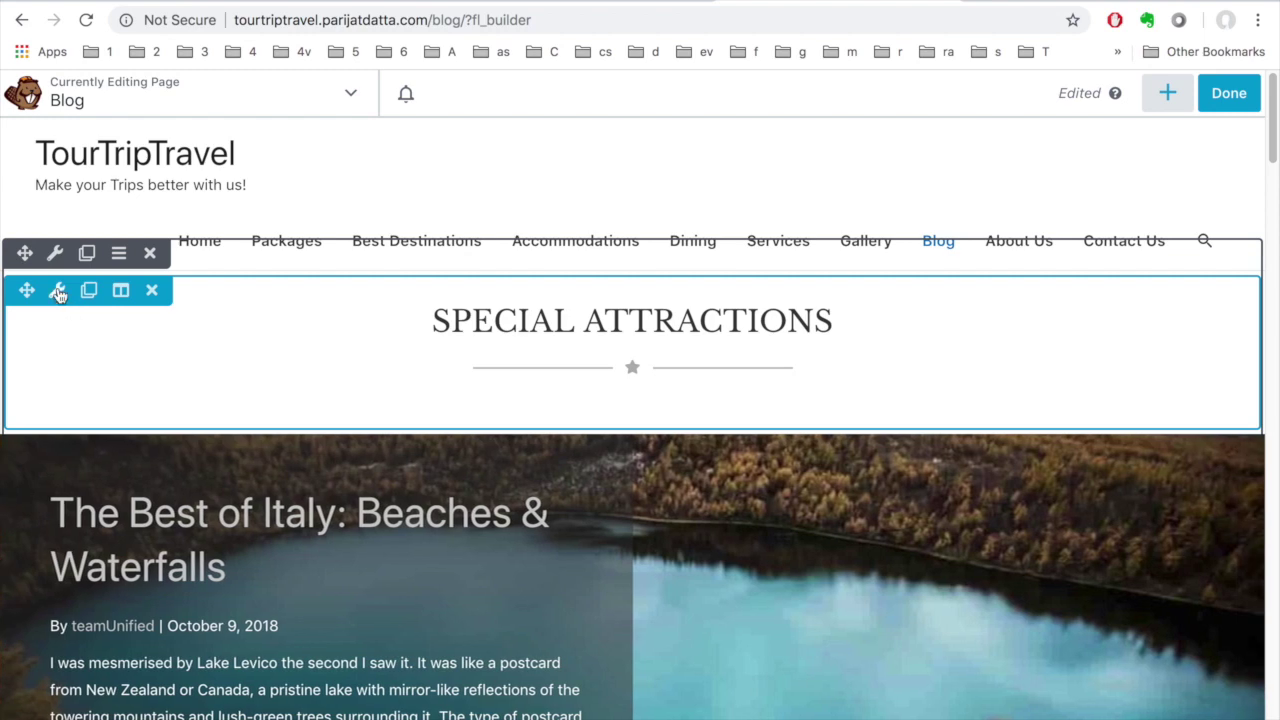
{"action": "left_click", "coordinate": [56, 290]}
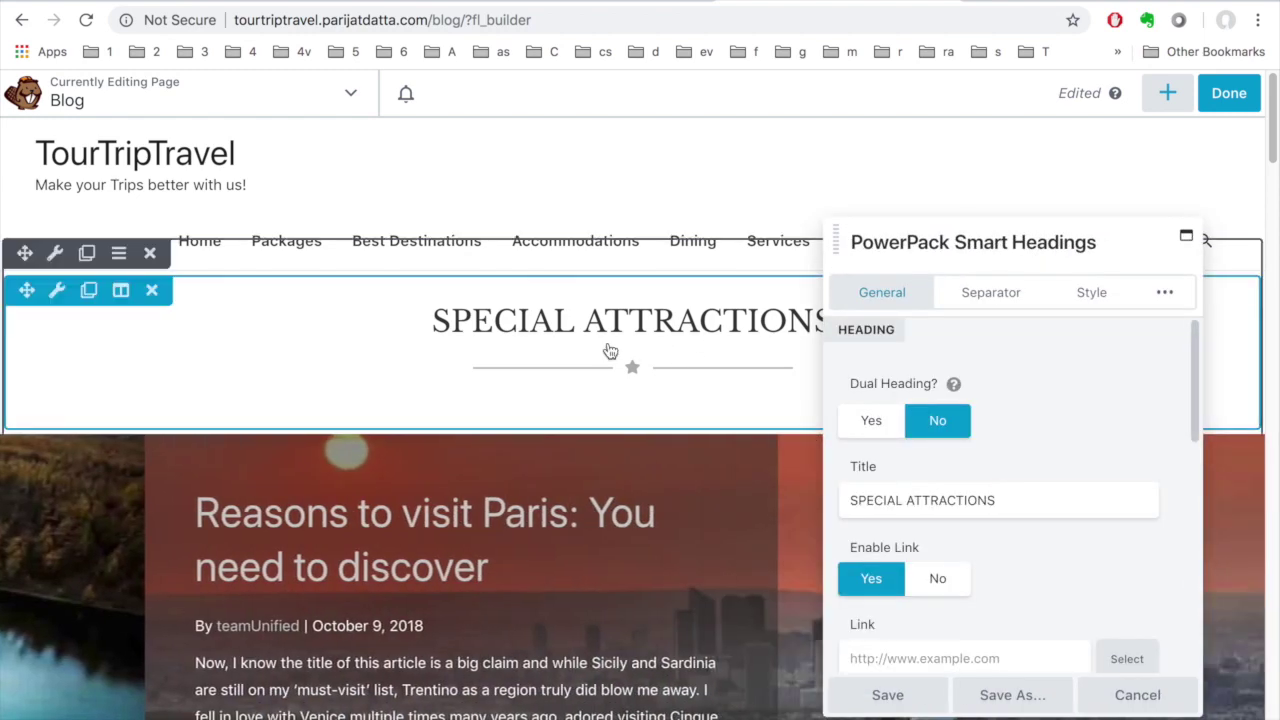
{"action": "left_click", "coordinate": [627, 393]}
{"action": "scroll", "coordinate": [905, 380], "scroll_direction": "up", "scroll_amount": 5}
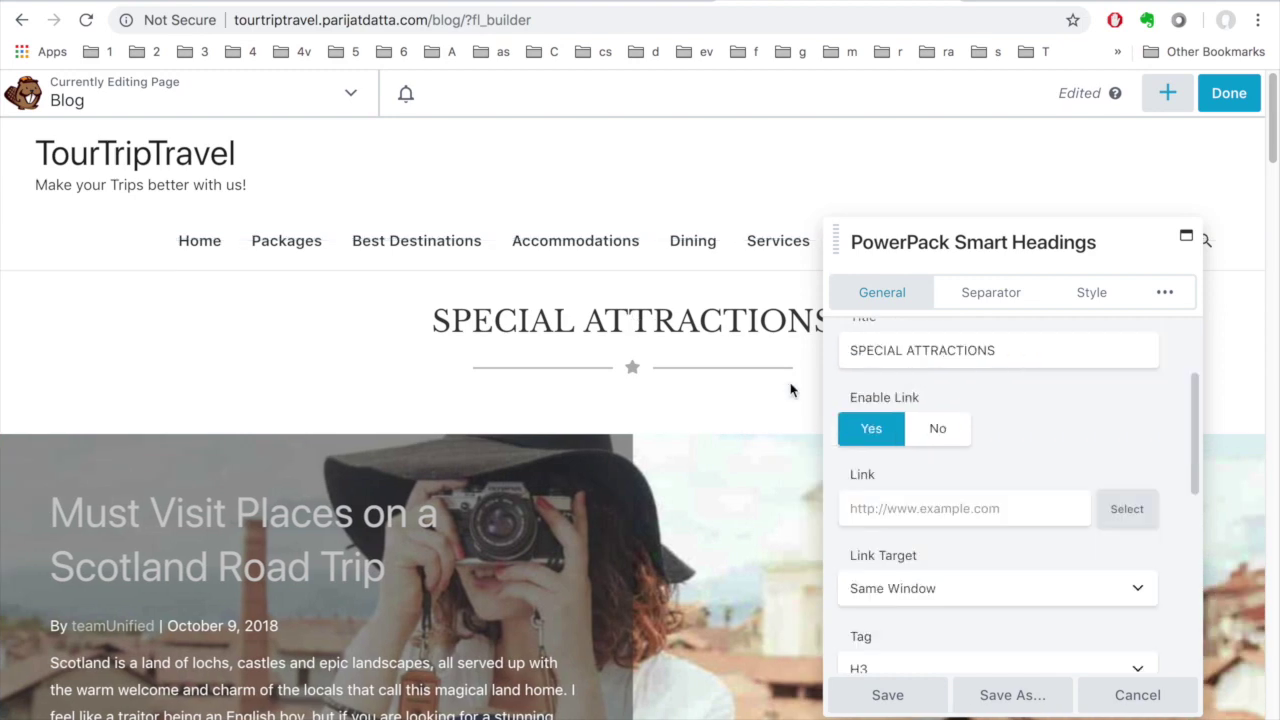
{"action": "scroll", "coordinate": [904, 355], "scroll_direction": "up", "scroll_amount": 1}
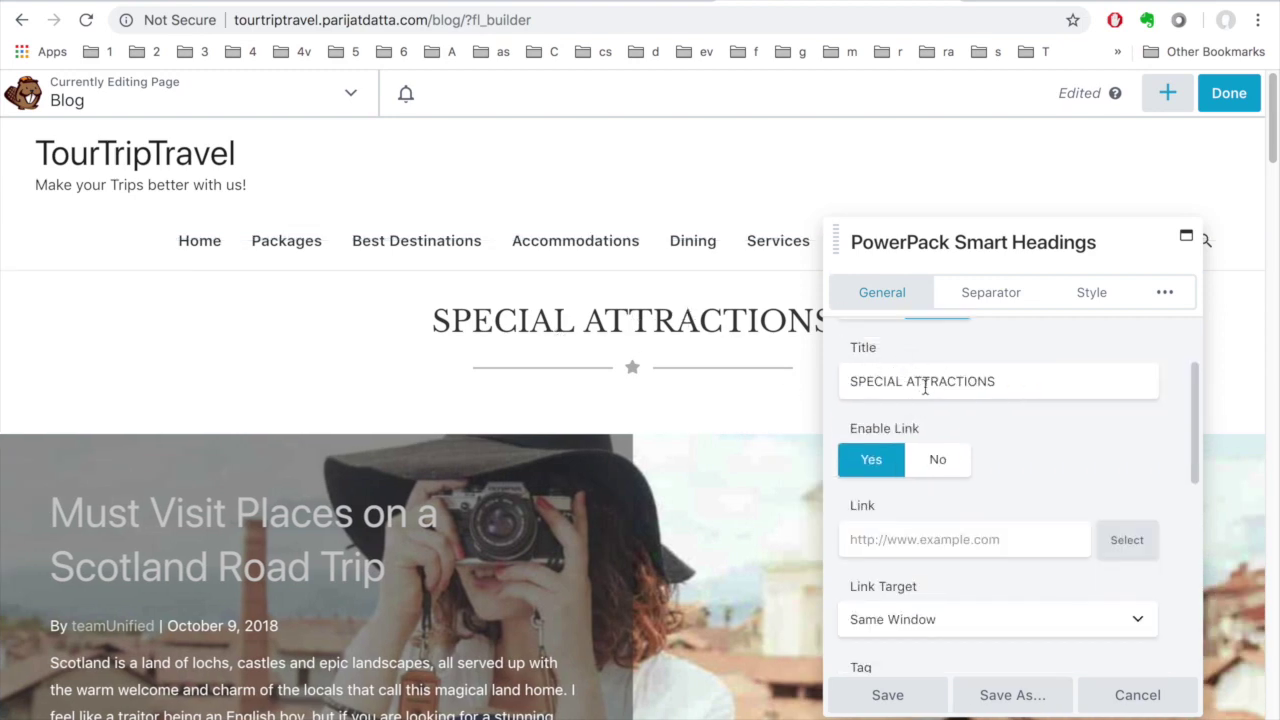
Review the separator settings of the Special Attractions heading and close them without saving.
{"action": "left_click", "coordinate": [994, 294]}
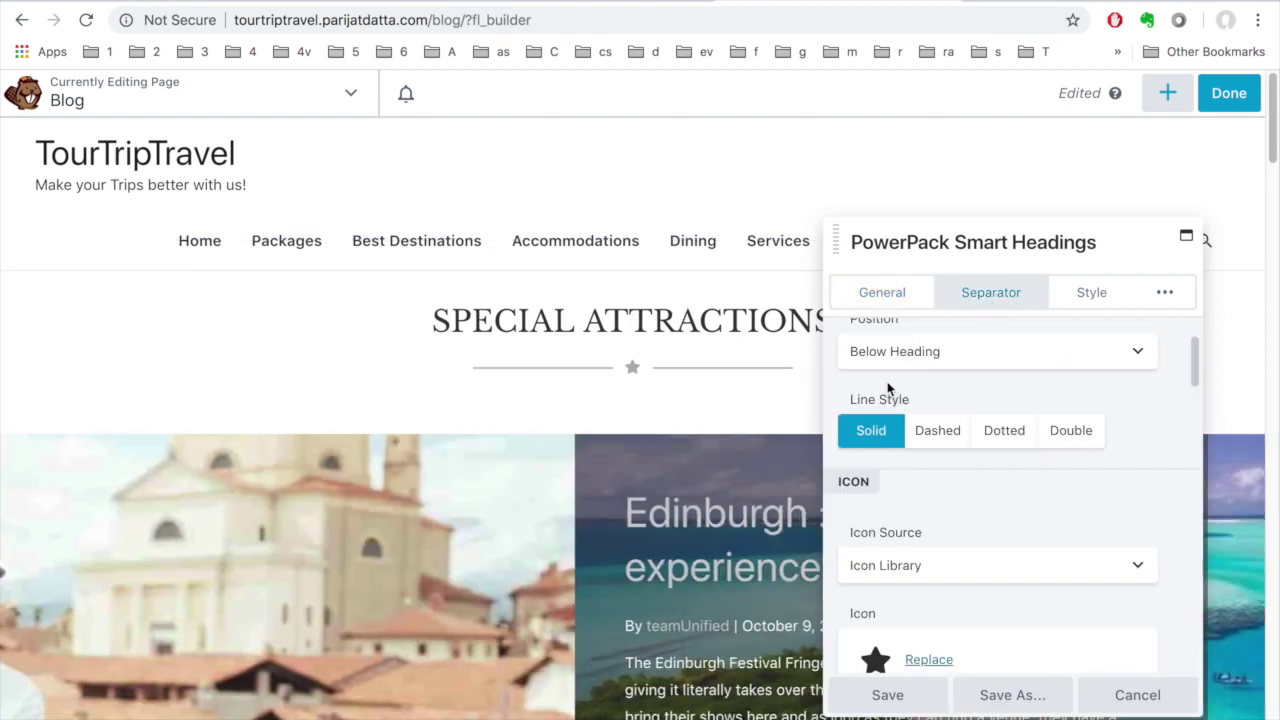
{"action": "scroll", "coordinate": [960, 400], "scroll_direction": "up", "scroll_amount": 3}
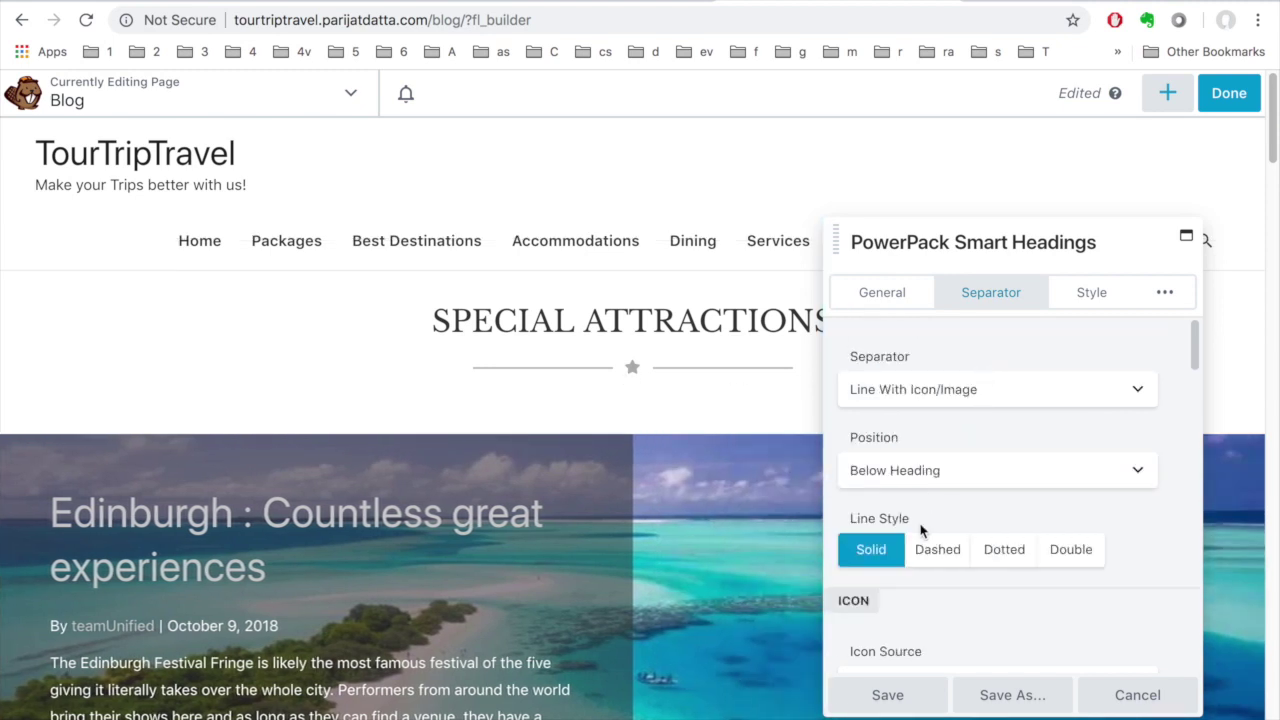
{"action": "scroll", "coordinate": [921, 530], "scroll_direction": "down", "scroll_amount": 2}
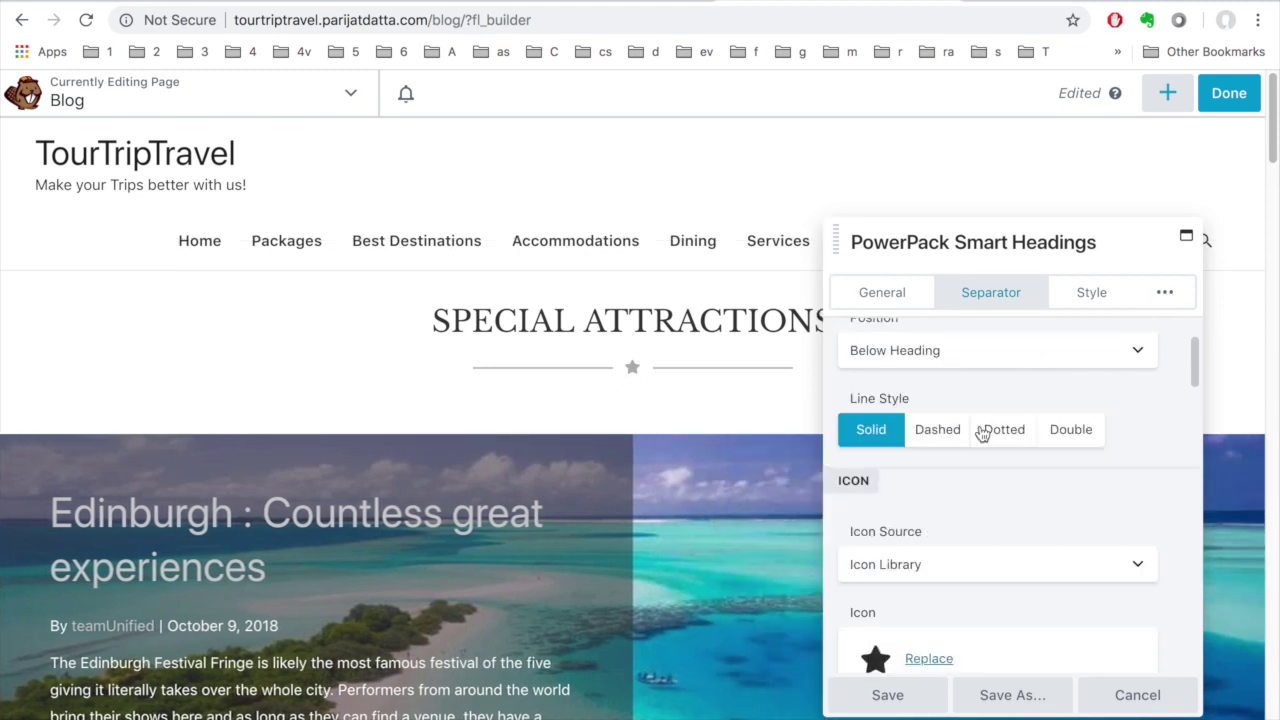
{"action": "left_click", "coordinate": [1100, 696]}
Browse the standard modules to find the Posts group with its Posts Slider module, and close the module list.
{"action": "scroll", "coordinate": [157, 426], "scroll_direction": "down", "scroll_amount": 2}
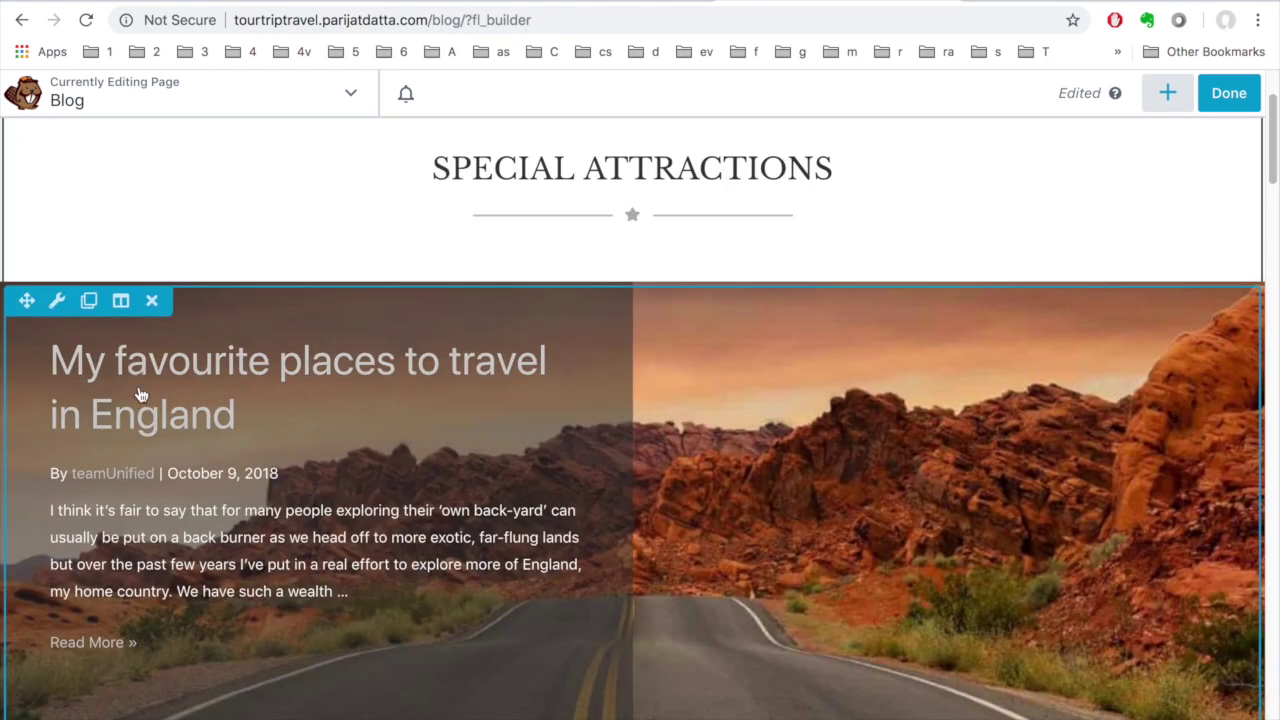
{"action": "scroll", "coordinate": [245, 420], "scroll_direction": "down", "scroll_amount": 2}
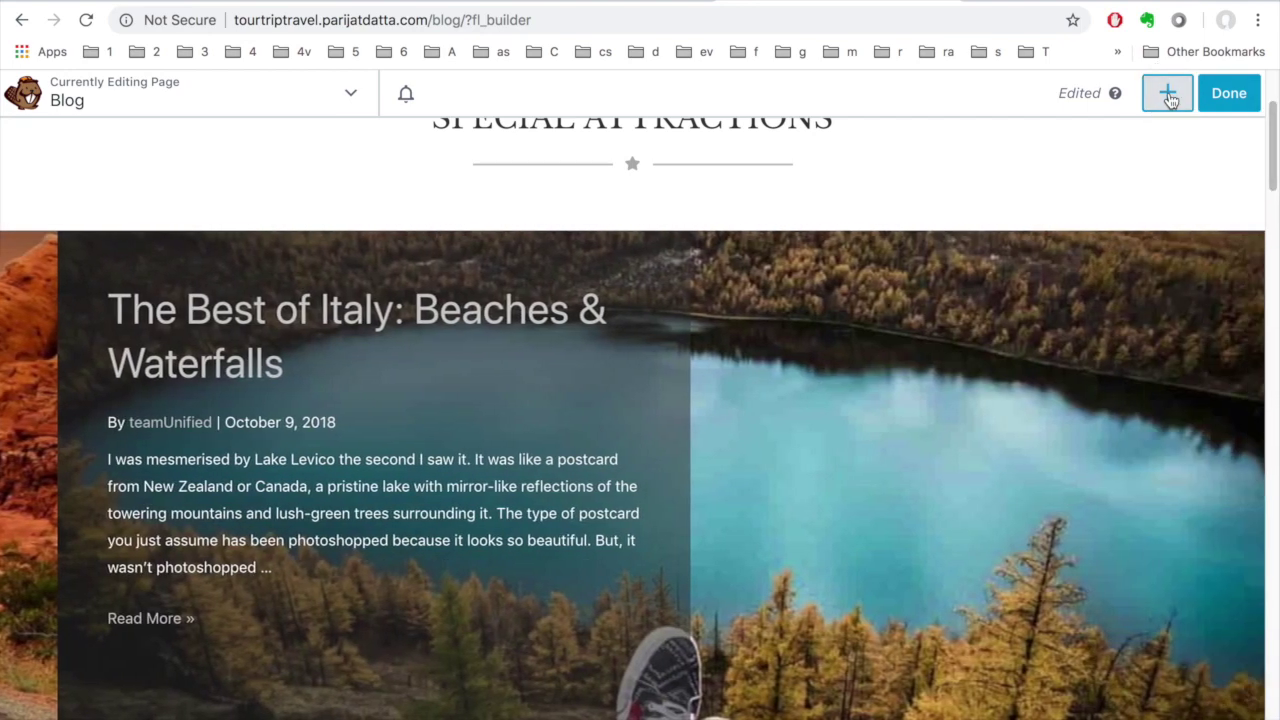
{"action": "left_click", "coordinate": [1167, 93]}
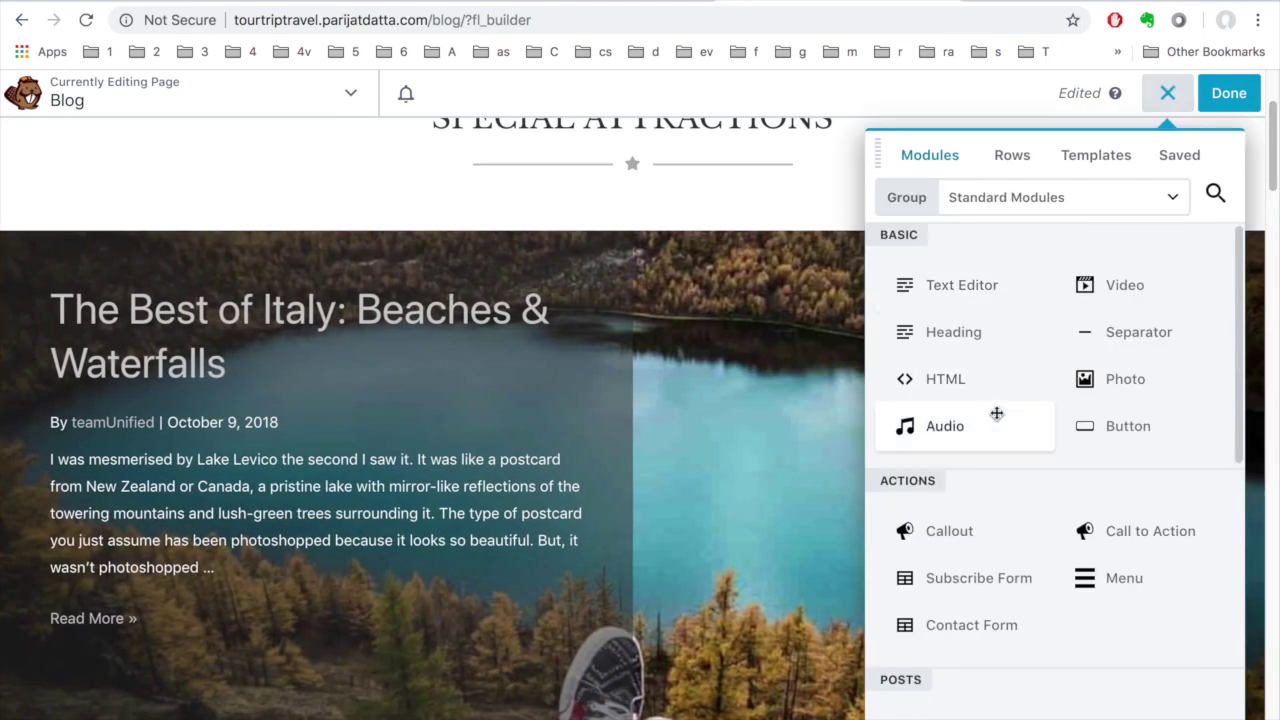
{"action": "scroll", "coordinate": [994, 416], "scroll_direction": "down", "scroll_amount": 2}
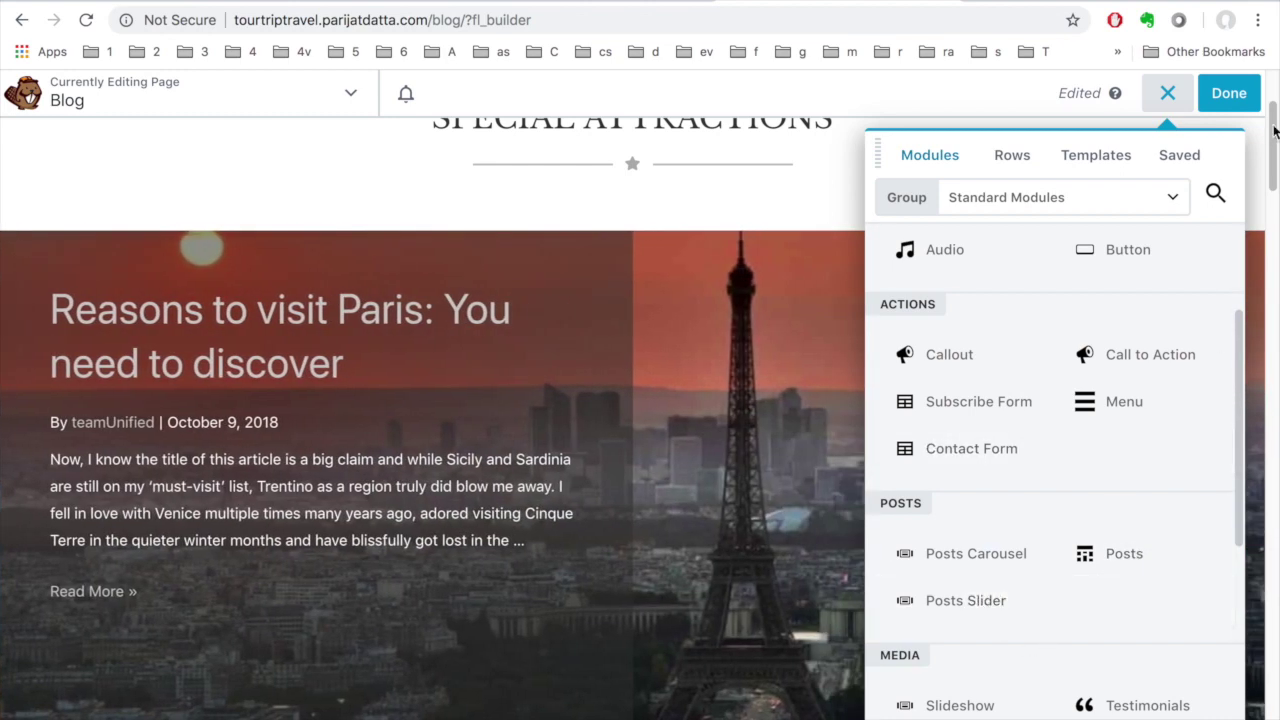
{"action": "left_click", "coordinate": [1167, 96]}
Open the settings of the Paris posts slider module and review its height, auto play, delay and loop options.
{"action": "mouse_move", "coordinate": [57, 294]}
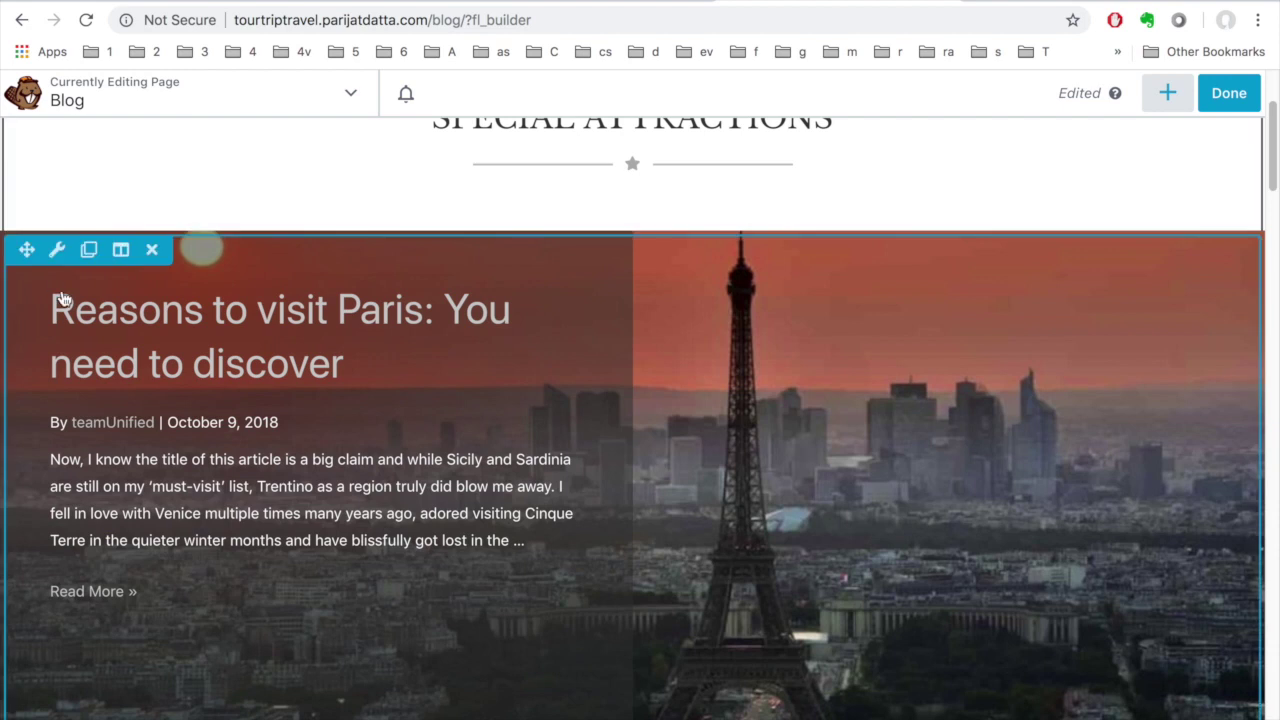
{"action": "left_click", "coordinate": [57, 251]}
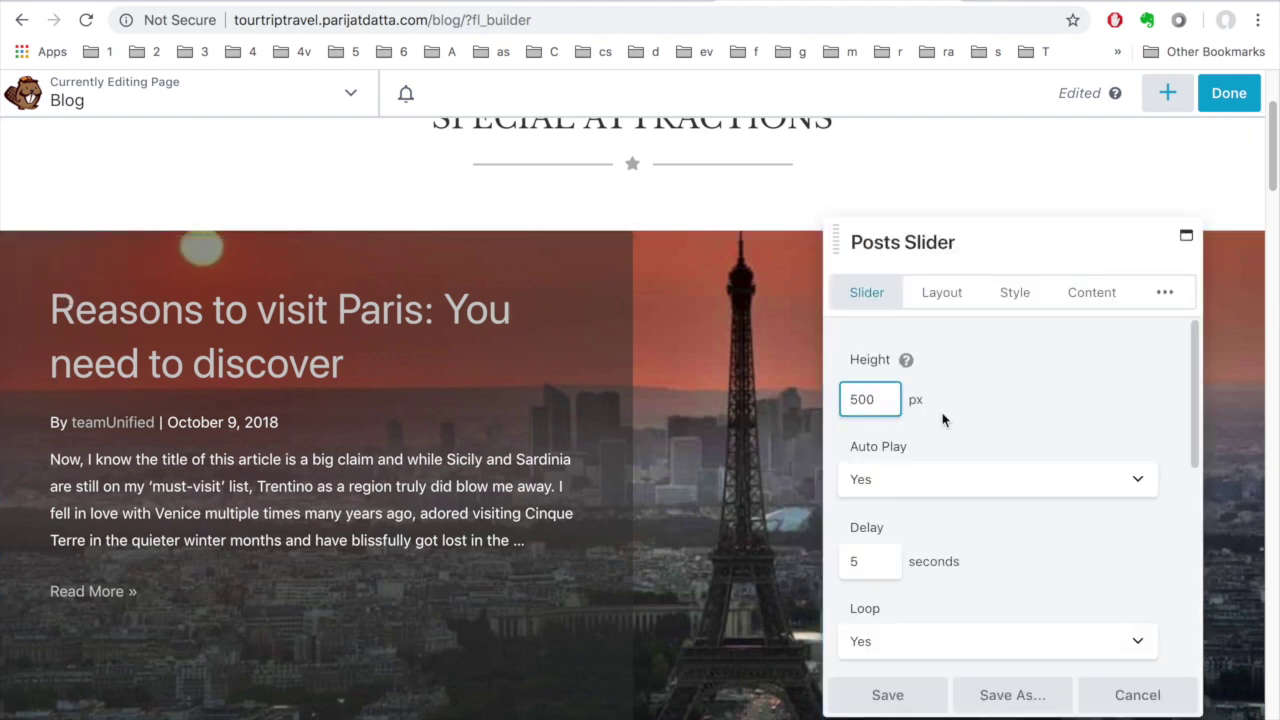
{"action": "scroll", "coordinate": [417, 400], "scroll_direction": "down", "scroll_amount": 1}
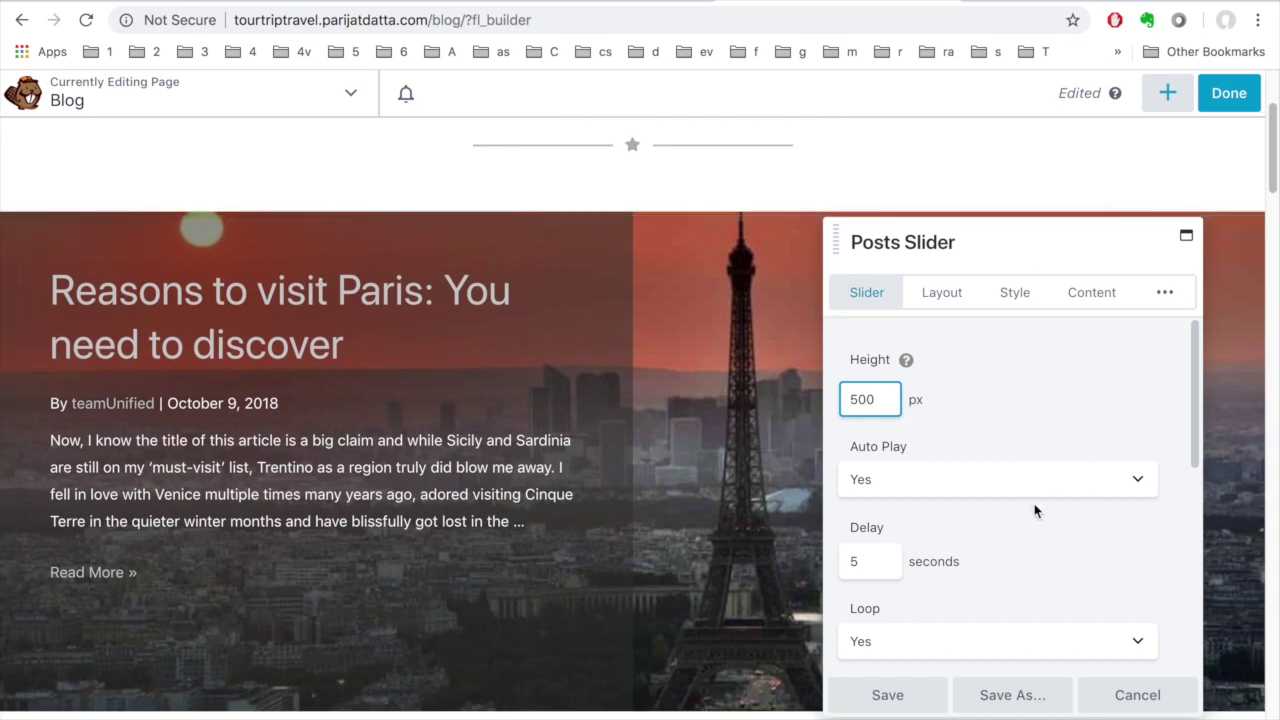
{"action": "scroll", "coordinate": [1035, 511], "scroll_direction": "down", "scroll_amount": 1}
{"action": "scroll", "coordinate": [1051, 484], "scroll_direction": "down", "scroll_amount": 2}
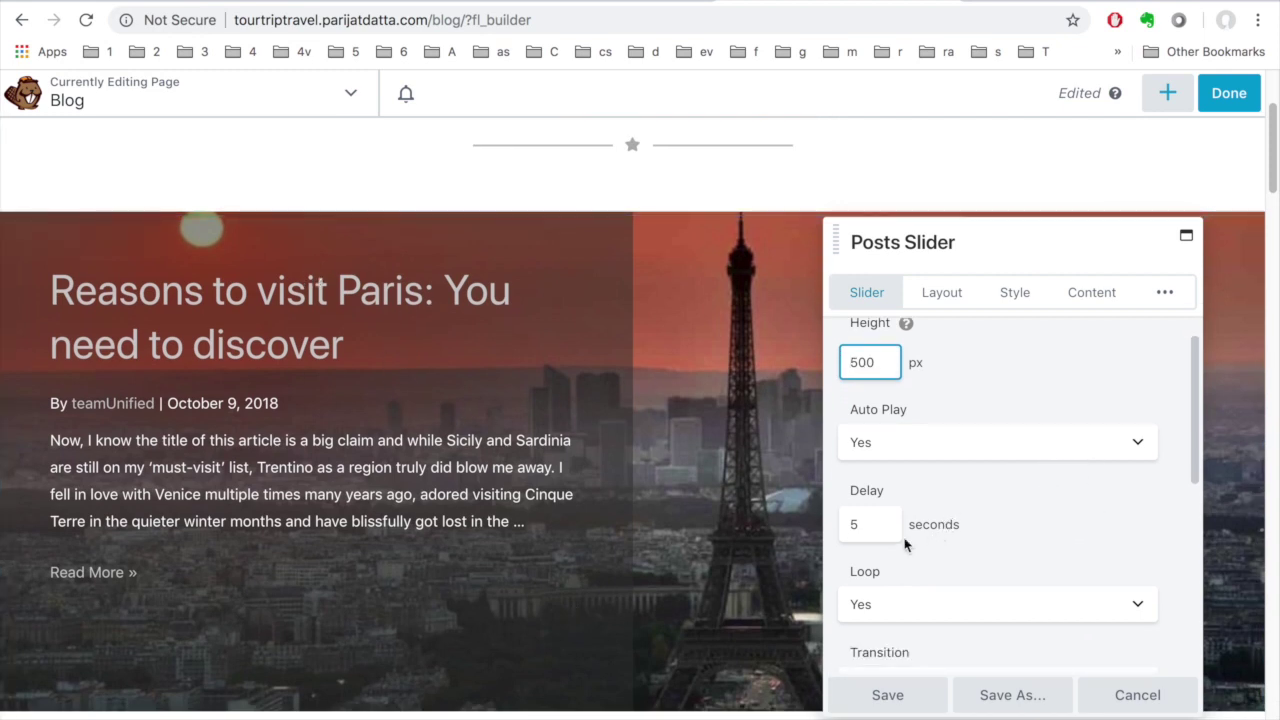
{"action": "scroll", "coordinate": [1014, 531], "scroll_direction": "down", "scroll_amount": 3}
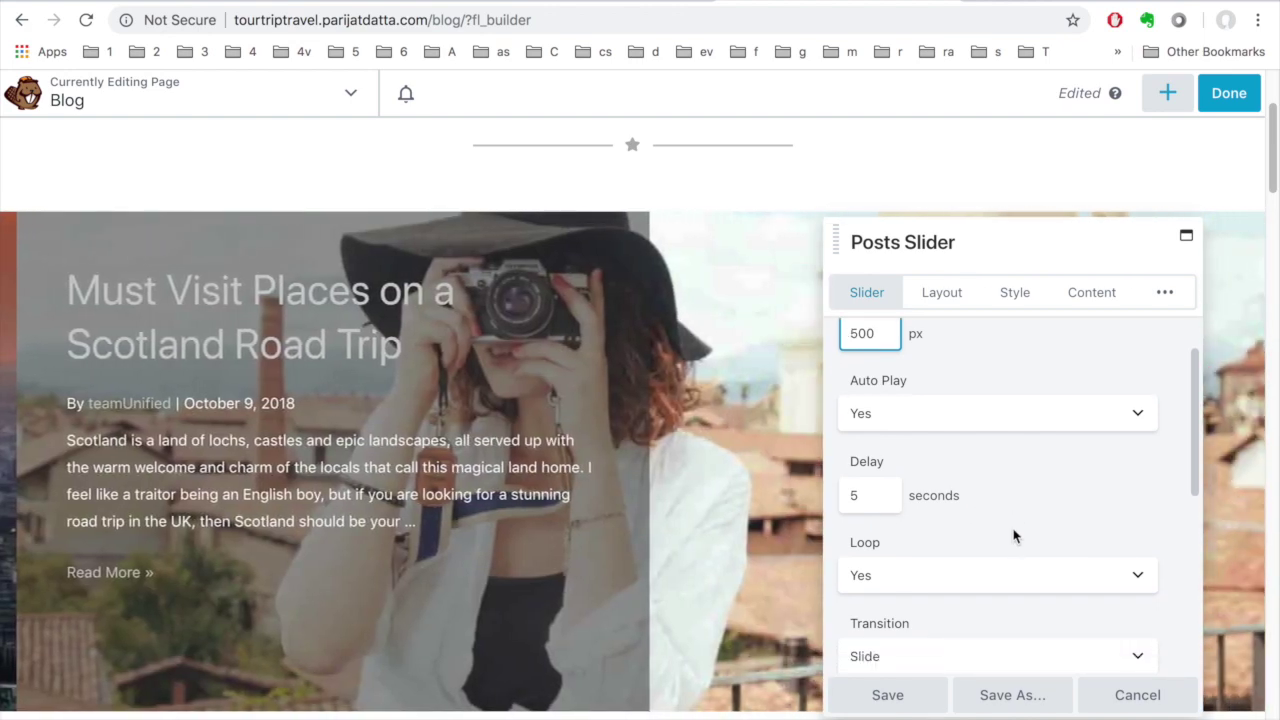
{"action": "scroll", "coordinate": [1014, 537], "scroll_direction": "down", "scroll_amount": 3}
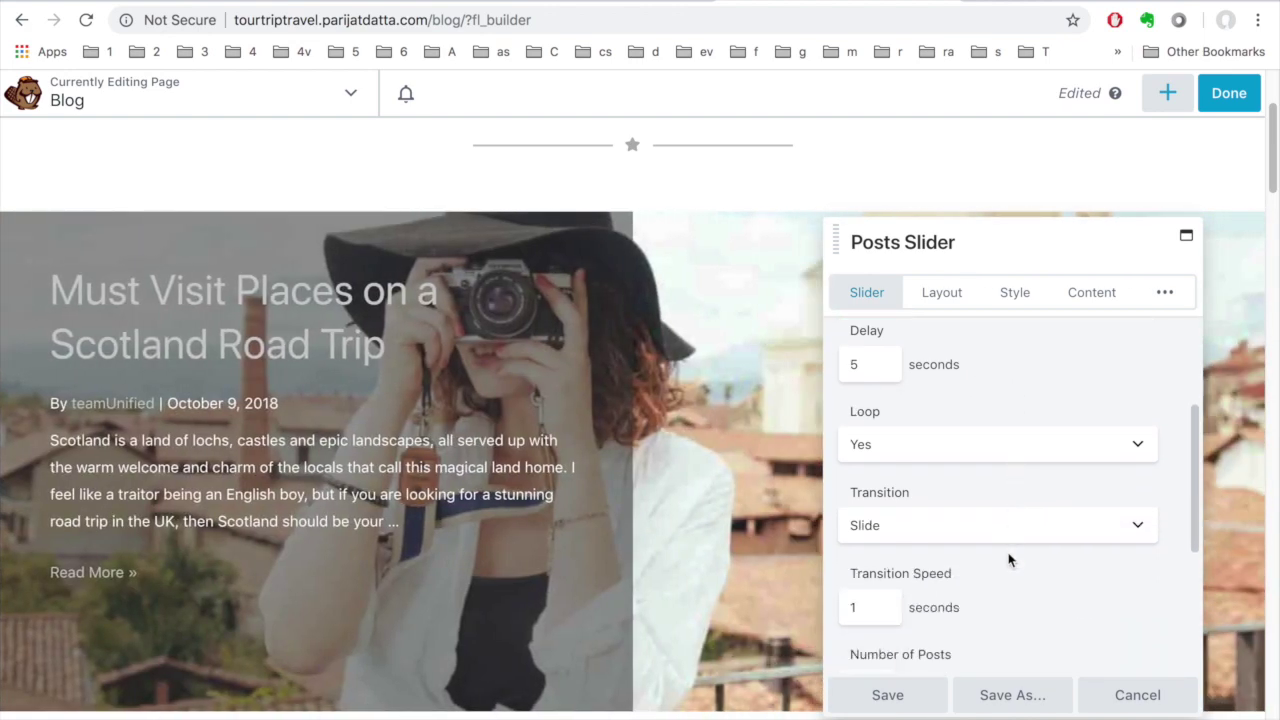
Check the slider's available transition types, then review its transition speed, number of posts, and dots and arrows controls.
{"action": "left_click", "coordinate": [1137, 509]}
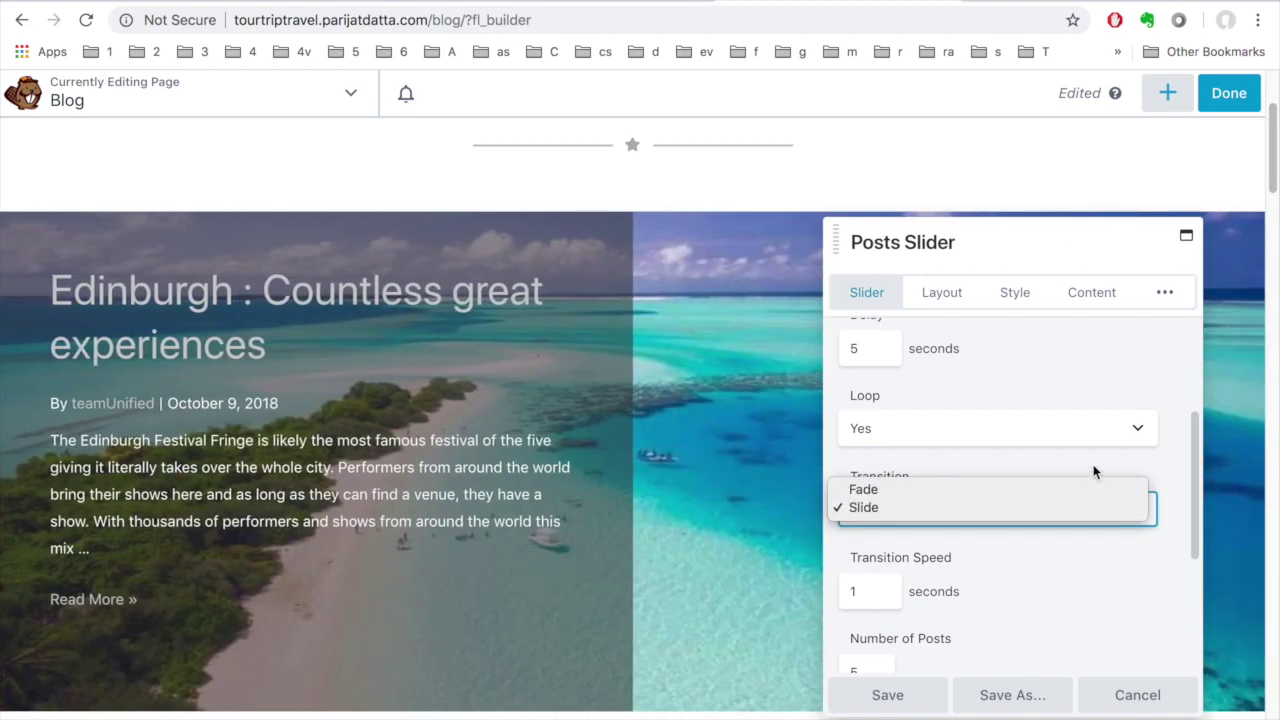
{"action": "left_click", "coordinate": [1094, 470]}
{"action": "scroll", "coordinate": [877, 620], "scroll_direction": "down", "scroll_amount": 1}
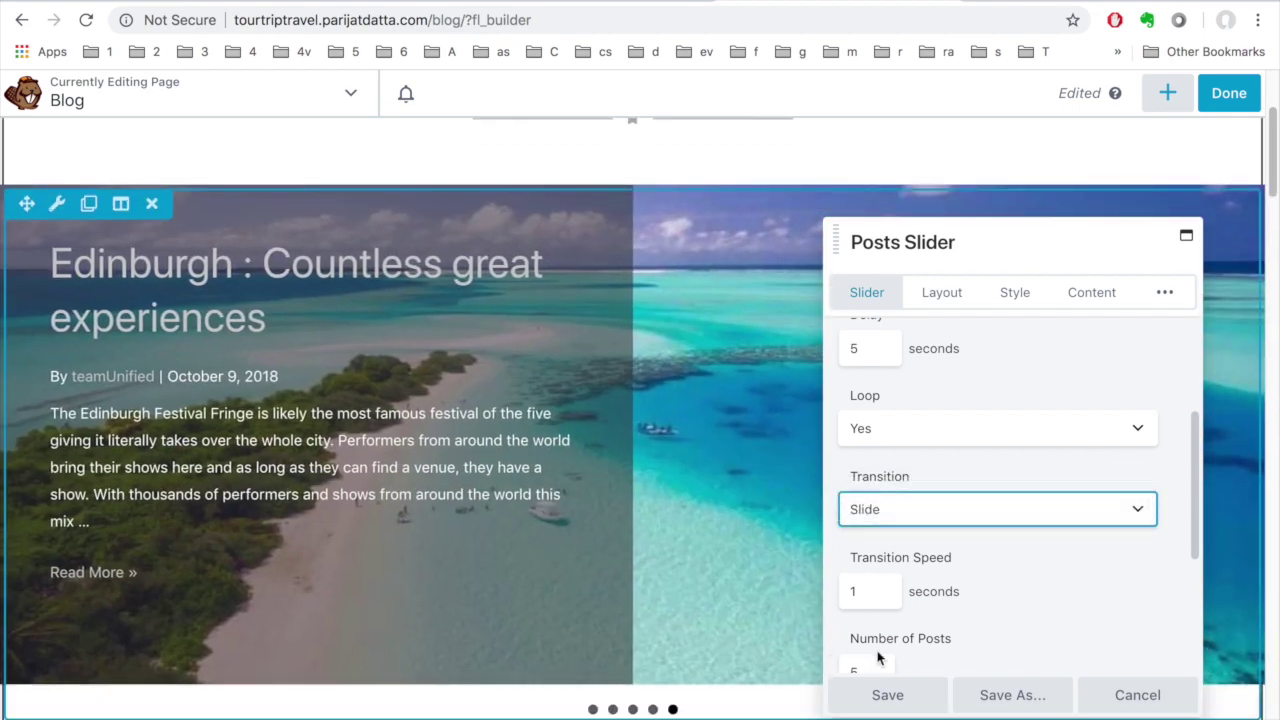
{"action": "scroll", "coordinate": [869, 568], "scroll_direction": "down", "scroll_amount": 4}
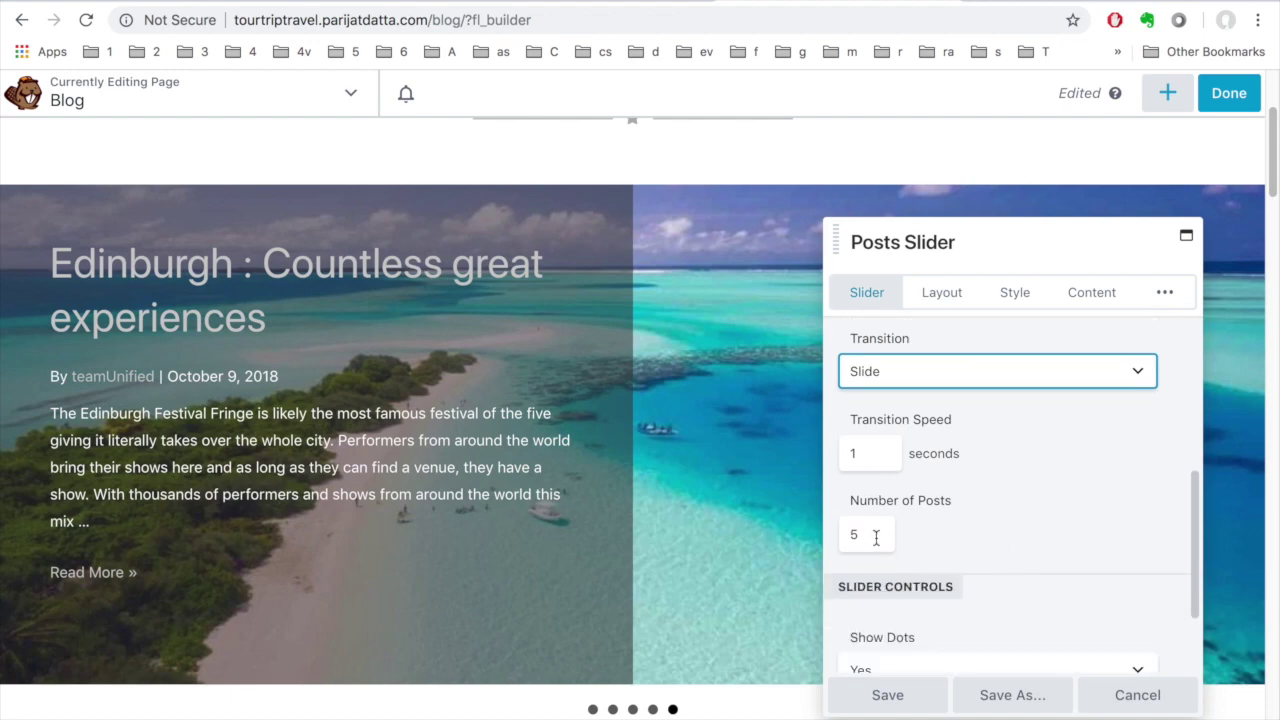
{"action": "scroll", "coordinate": [680, 700], "scroll_direction": "down", "scroll_amount": 1}
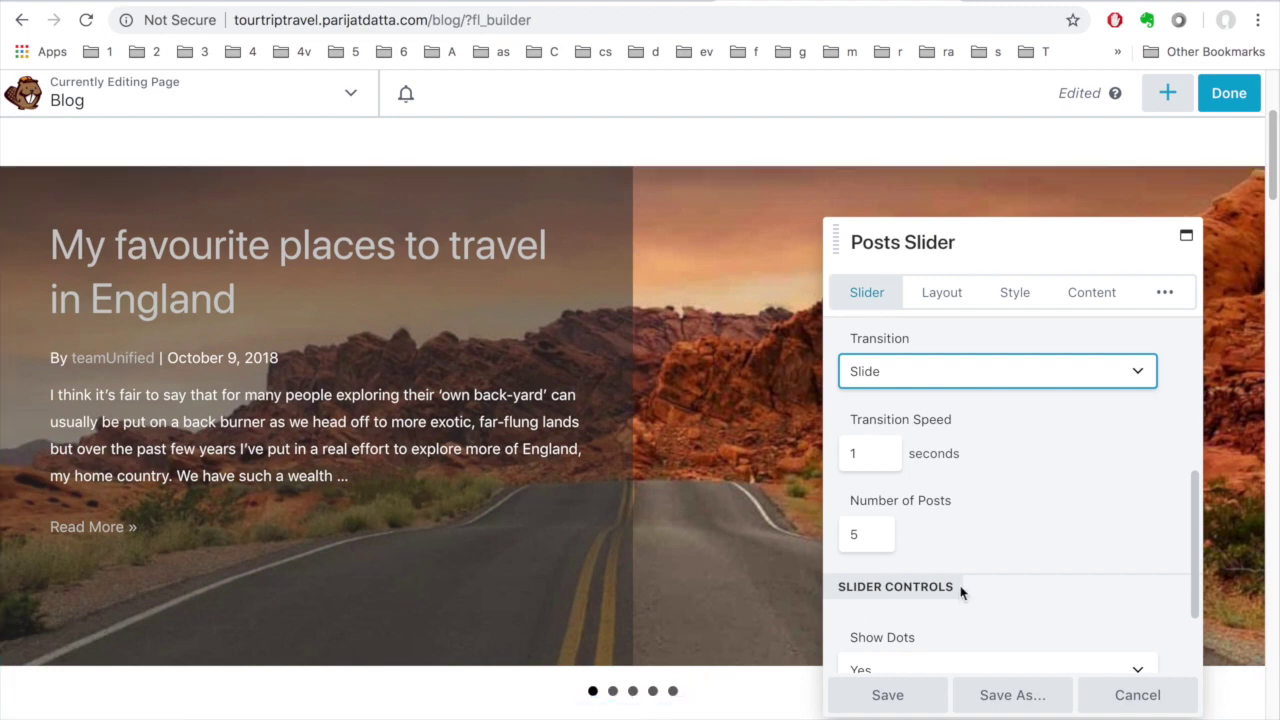
{"action": "scroll", "coordinate": [960, 594], "scroll_direction": "down", "scroll_amount": 4}
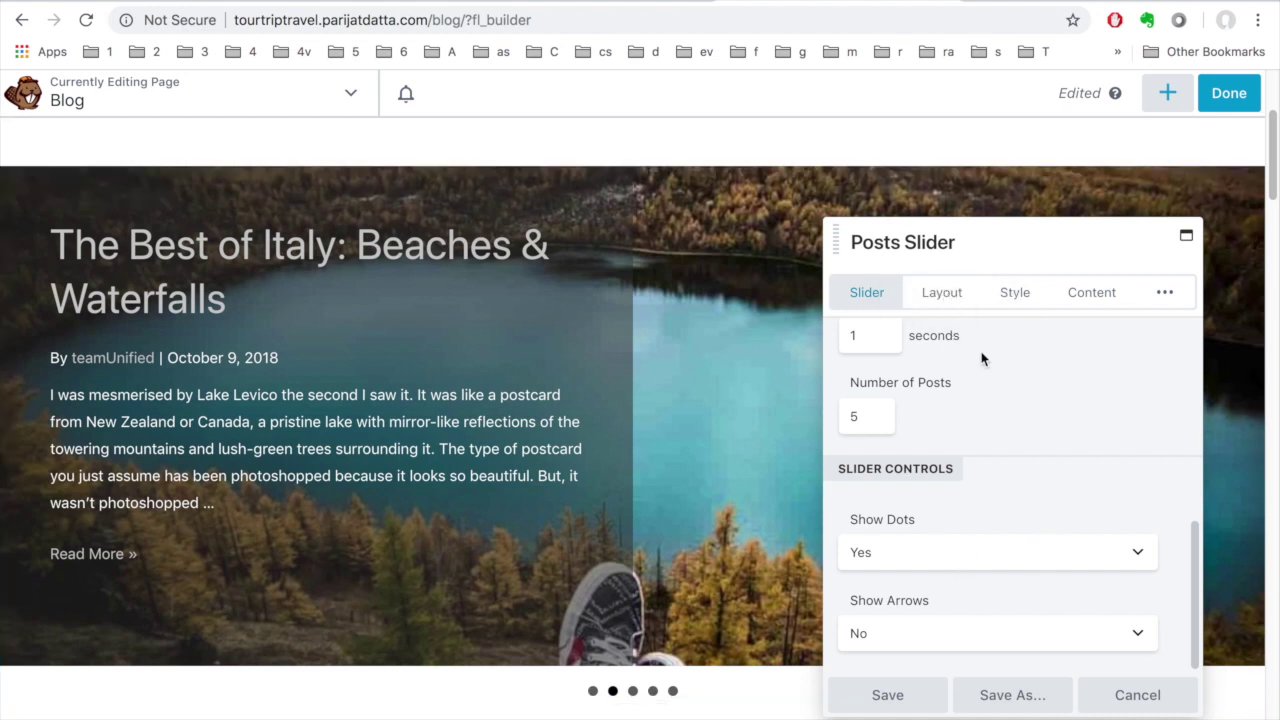
Review the Posts Slider's featured image layout settings and check the available image sizes without changing the selection.
{"action": "left_click", "coordinate": [940, 292]}
{"action": "scroll", "coordinate": [965, 430], "scroll_direction": "down", "scroll_amount": 1}
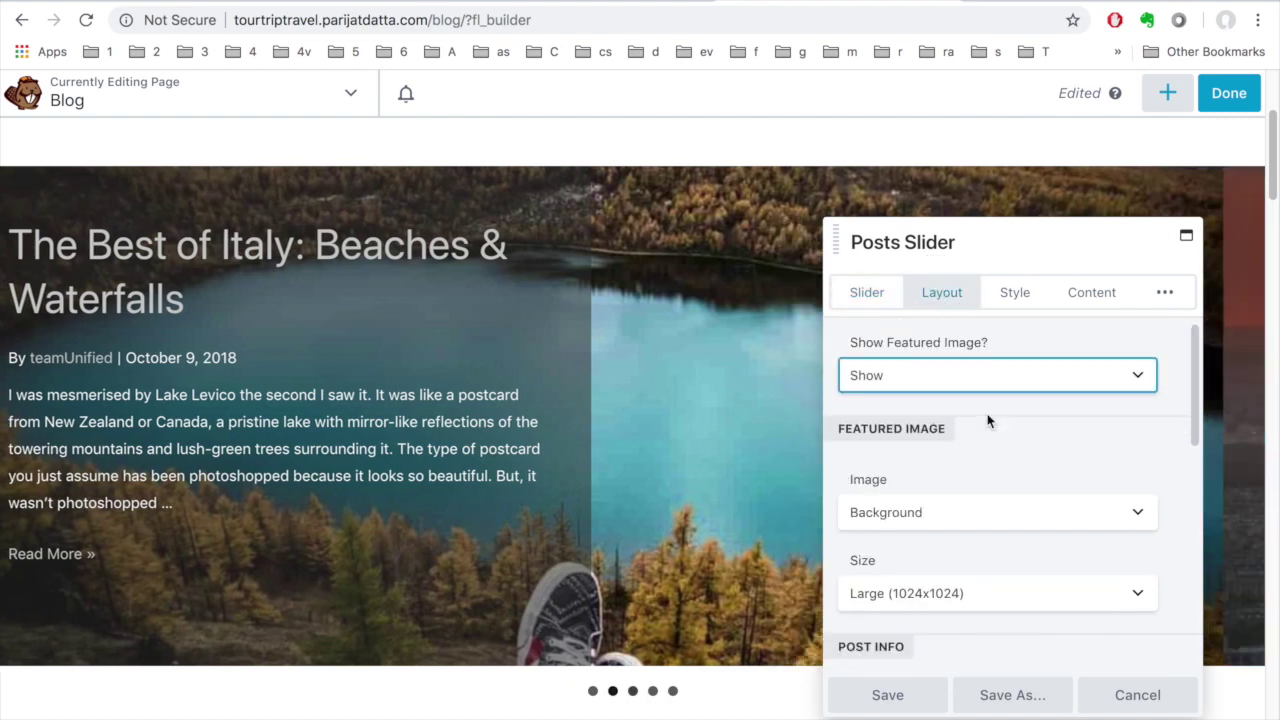
{"action": "scroll", "coordinate": [1020, 412], "scroll_direction": "down", "scroll_amount": 4}
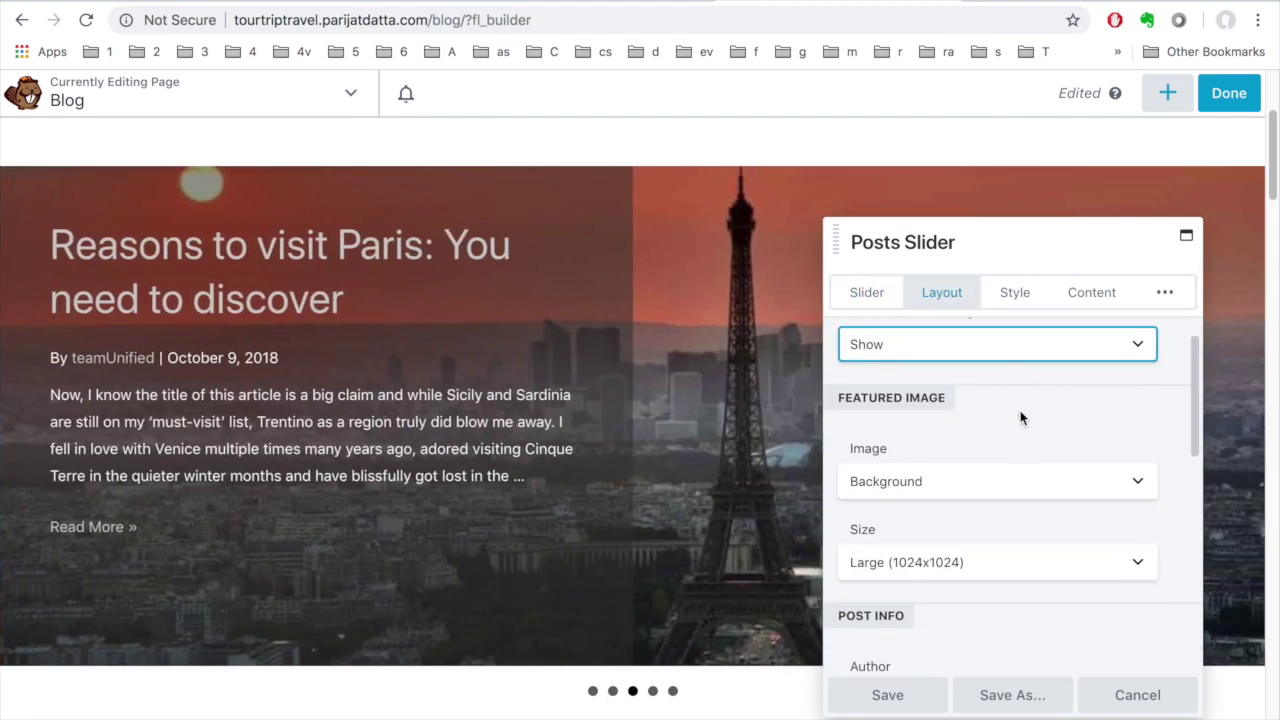
{"action": "scroll", "coordinate": [1020, 450], "scroll_direction": "down", "scroll_amount": 3}
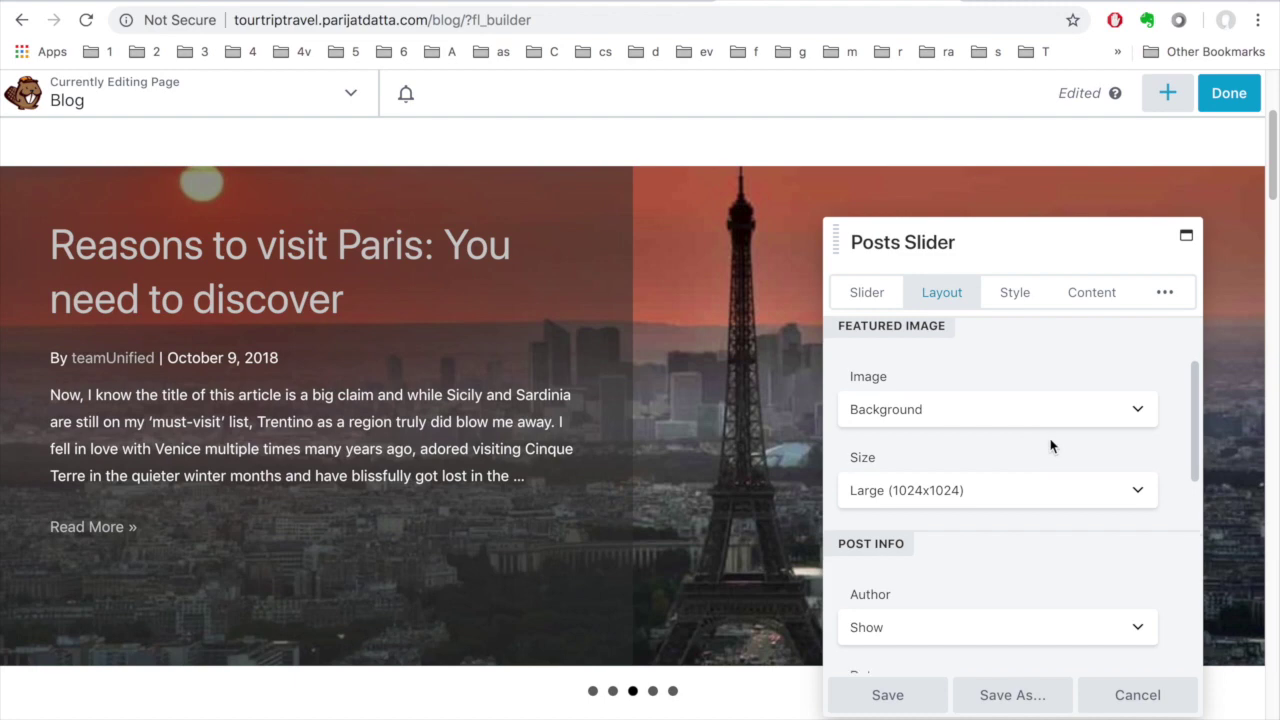
{"action": "scroll", "coordinate": [1020, 440], "scroll_direction": "down", "scroll_amount": 1}
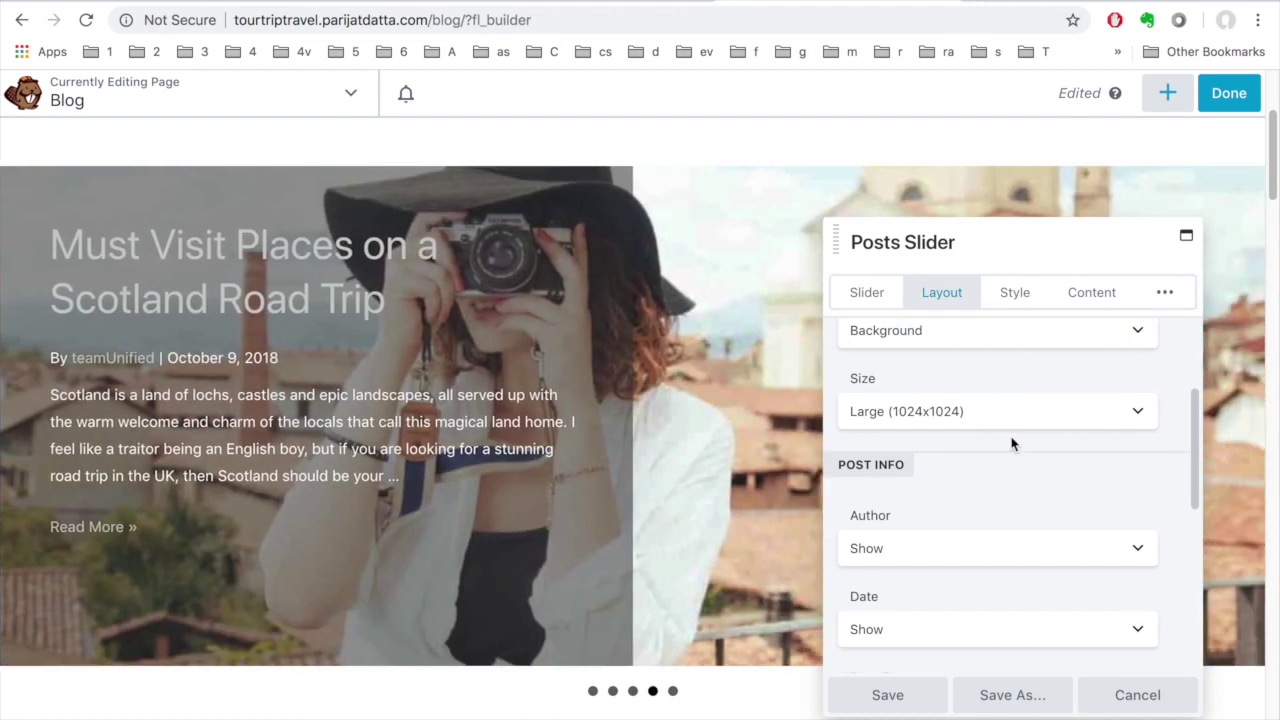
{"action": "left_click", "coordinate": [1132, 414]}
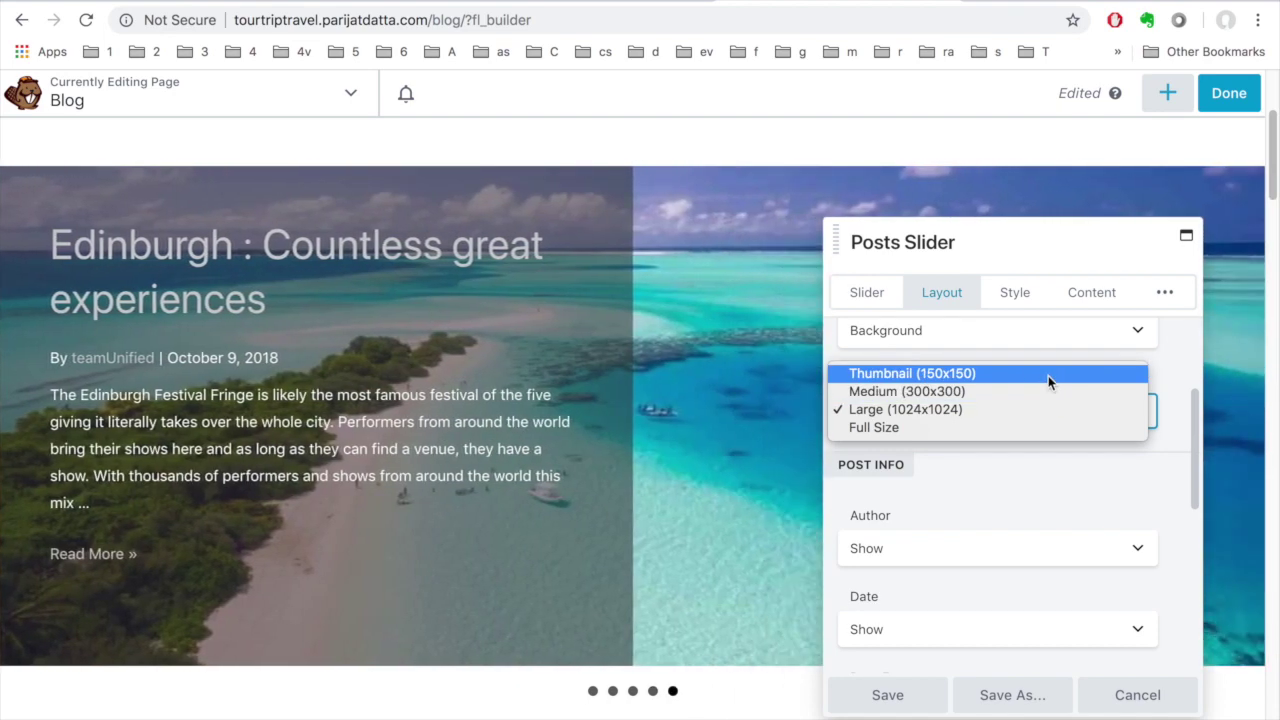
{"action": "left_click", "coordinate": [1166, 372]}
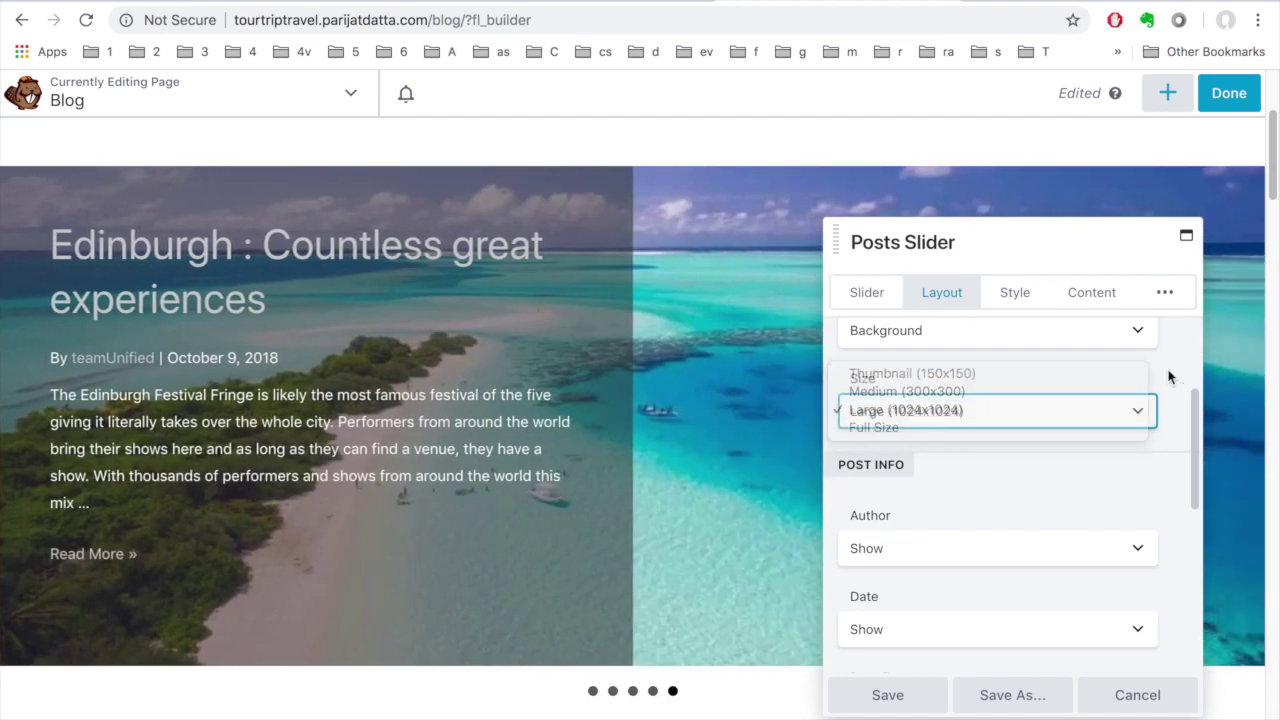
Review the Posts Slider's post info settings for author, date and comments, and its content and more link options.
{"action": "scroll", "coordinate": [1076, 507], "scroll_direction": "down", "scroll_amount": 1}
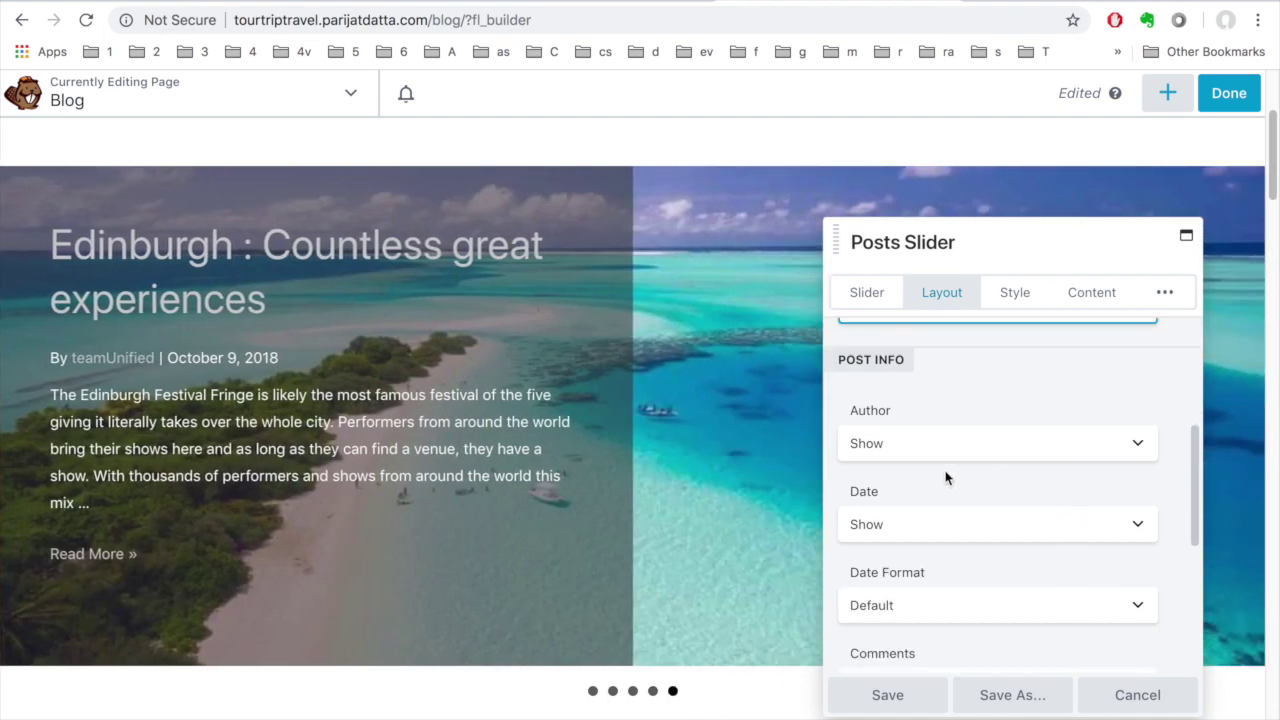
{"action": "scroll", "coordinate": [930, 460], "scroll_direction": "down", "scroll_amount": 1}
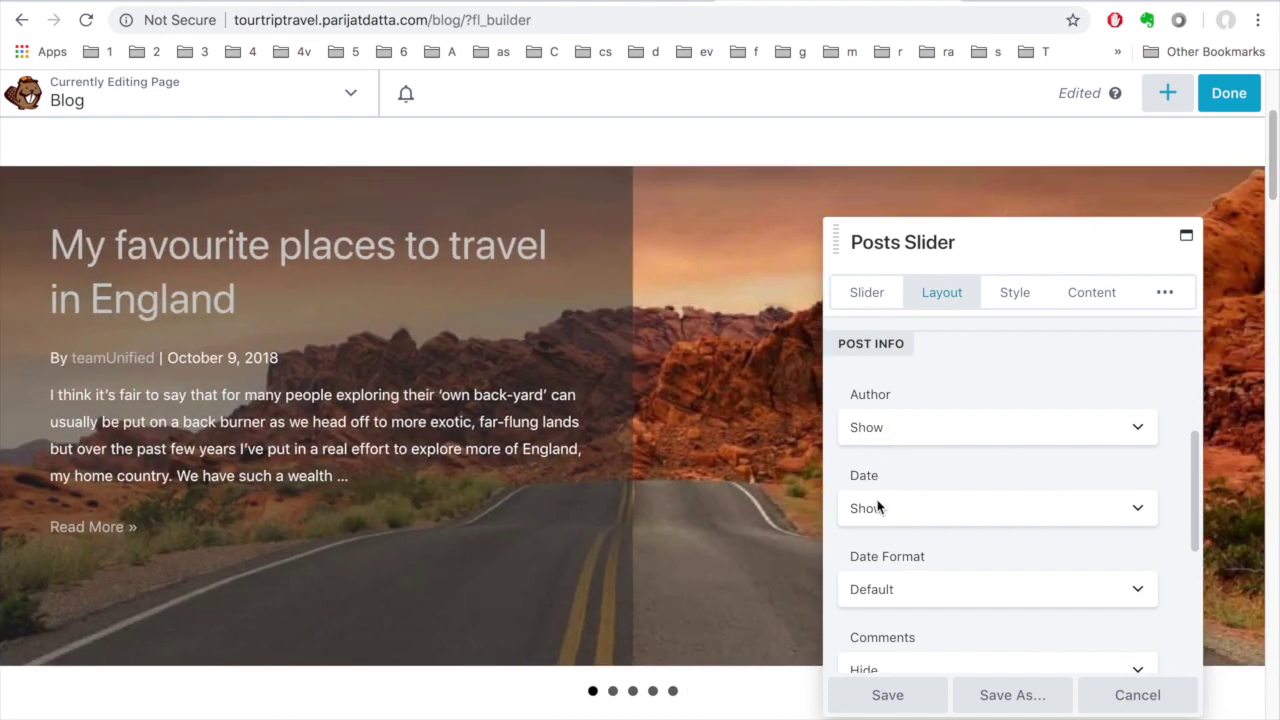
{"action": "scroll", "coordinate": [905, 530], "scroll_direction": "down", "scroll_amount": 2}
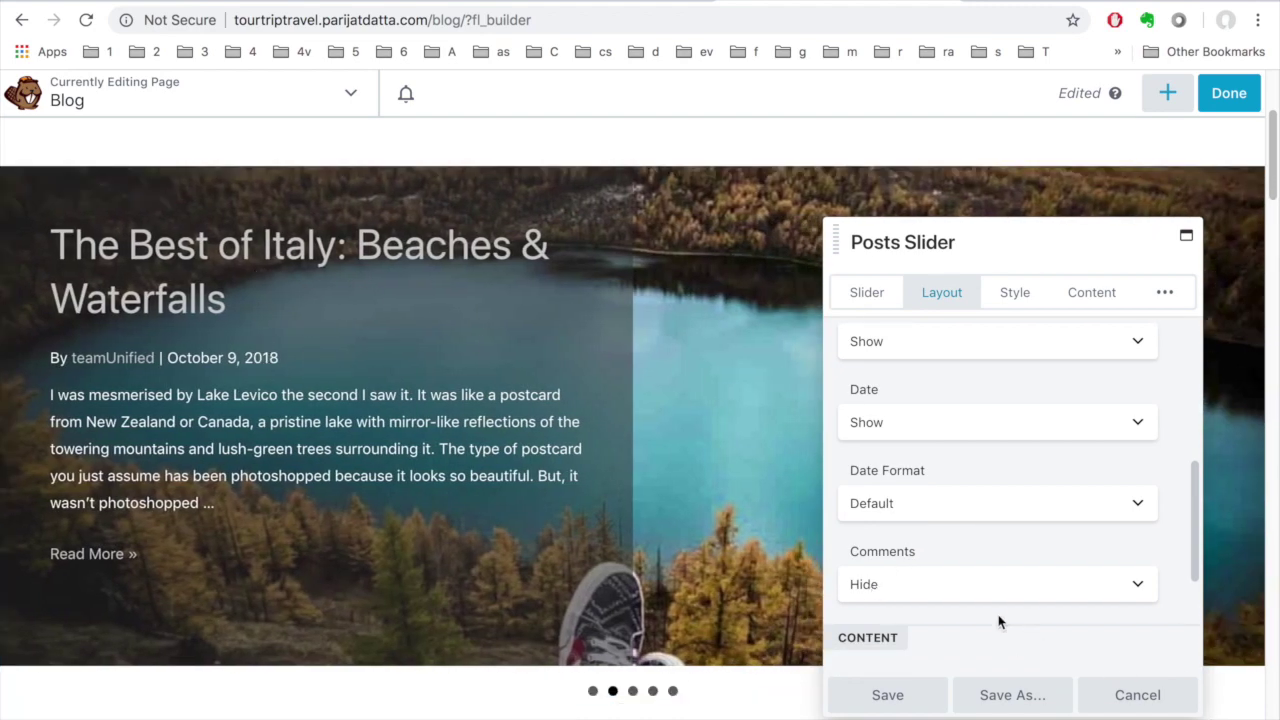
{"action": "scroll", "coordinate": [1005, 625], "scroll_direction": "down", "scroll_amount": 3}
{"action": "scroll", "coordinate": [1008, 608], "scroll_direction": "down", "scroll_amount": 2}
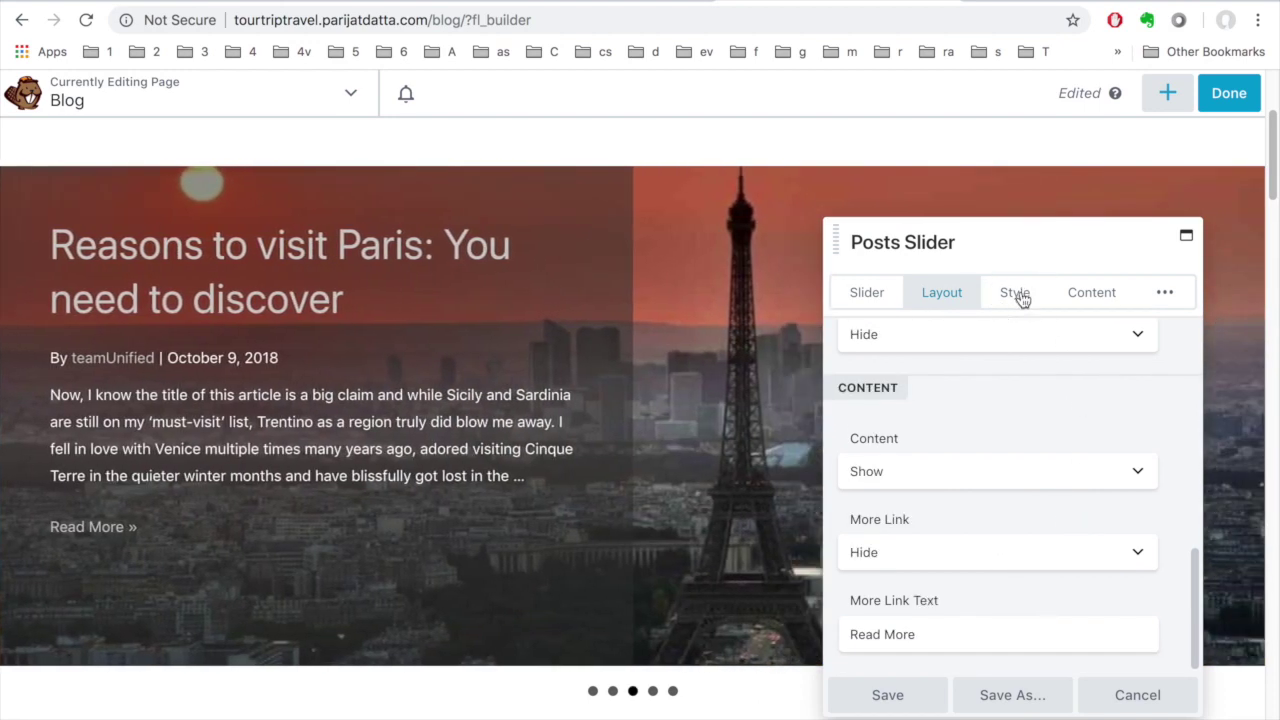
Review the Posts Slider's style settings for heading tag, text position, width and padding, colors and text background.
{"action": "left_click", "coordinate": [1018, 297]}
{"action": "scroll", "coordinate": [955, 456], "scroll_direction": "down", "scroll_amount": 1}
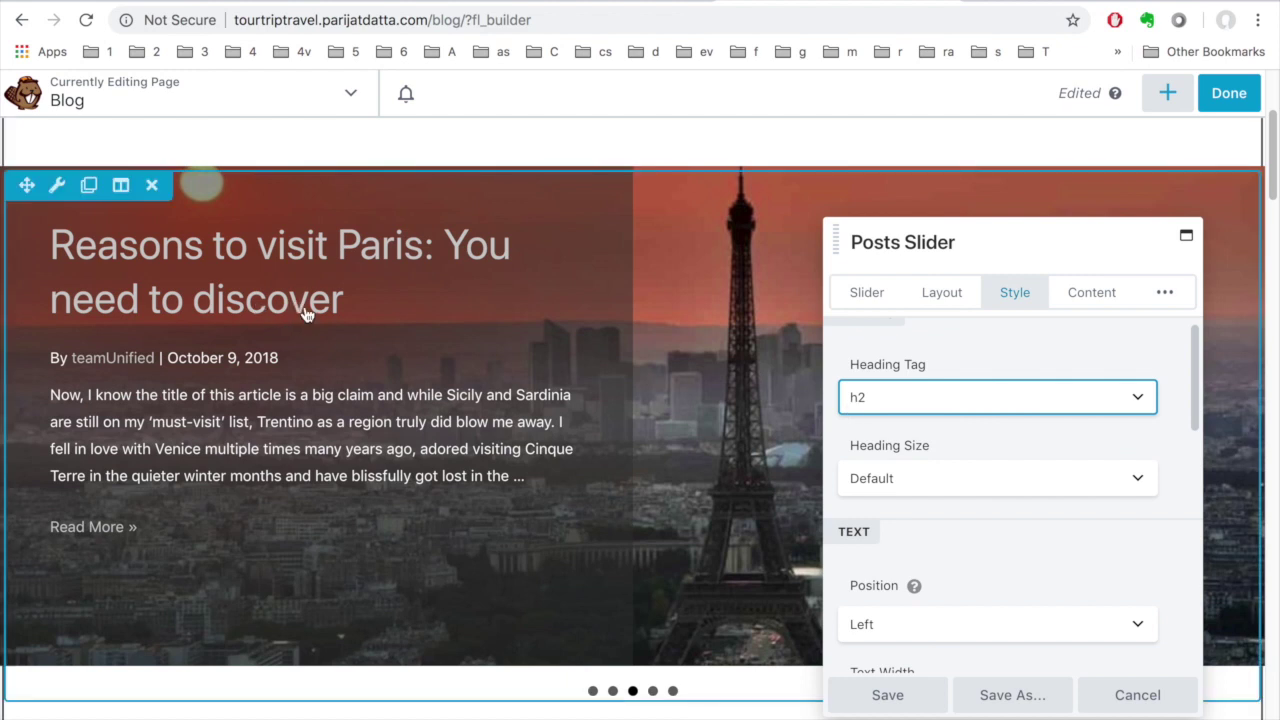
{"action": "scroll", "coordinate": [958, 518], "scroll_direction": "down", "scroll_amount": 3}
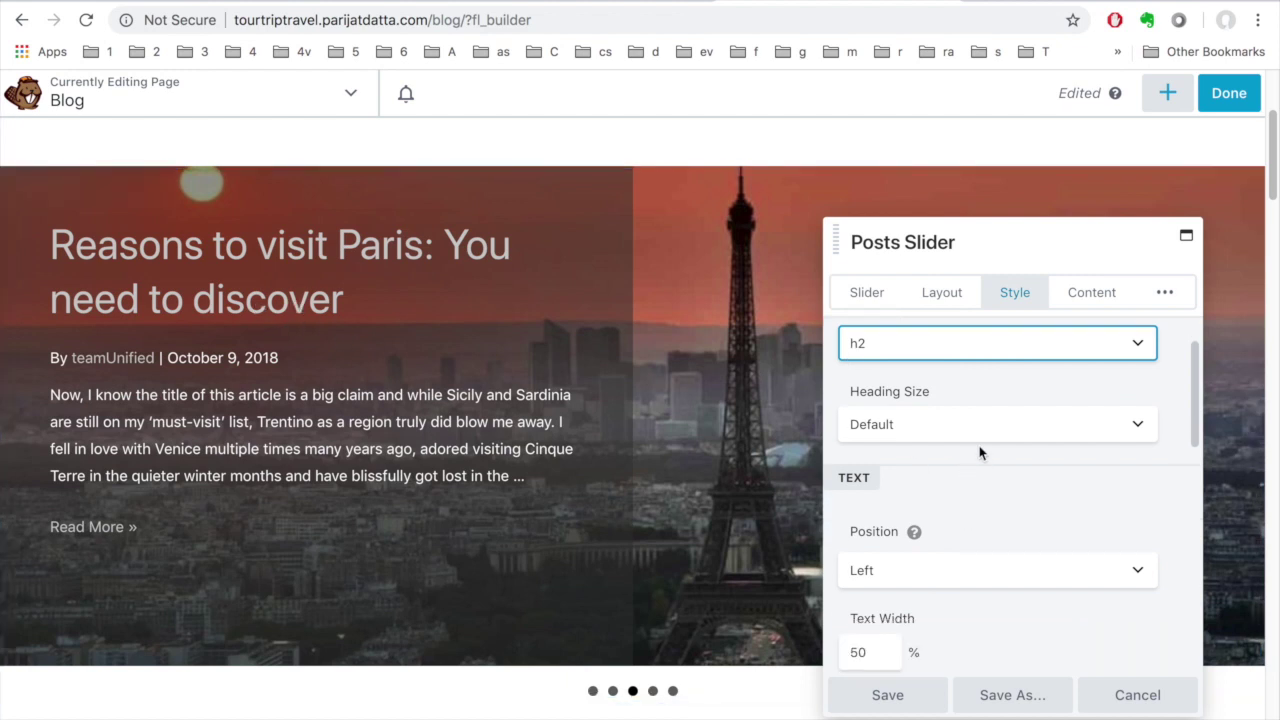
{"action": "scroll", "coordinate": [985, 470], "scroll_direction": "down", "scroll_amount": 3}
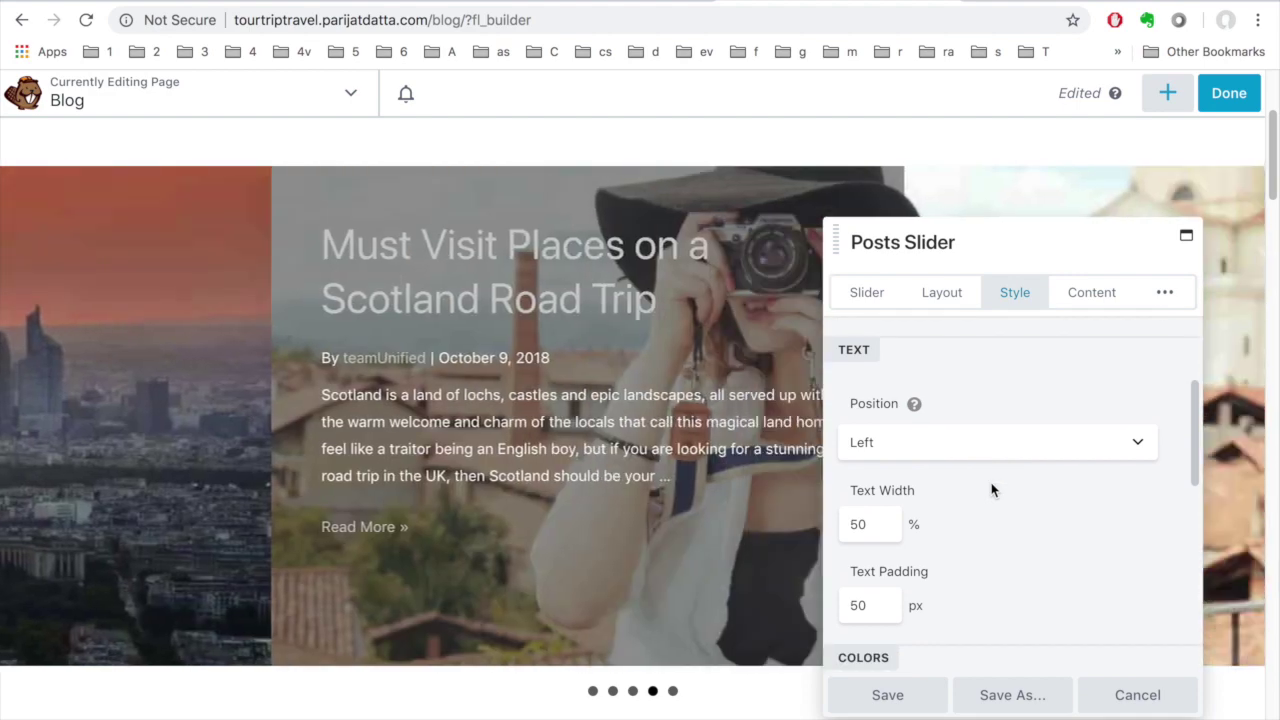
{"action": "scroll", "coordinate": [992, 489], "scroll_direction": "down", "scroll_amount": 6}
{"action": "scroll", "coordinate": [992, 489], "scroll_direction": "down", "scroll_amount": 5}
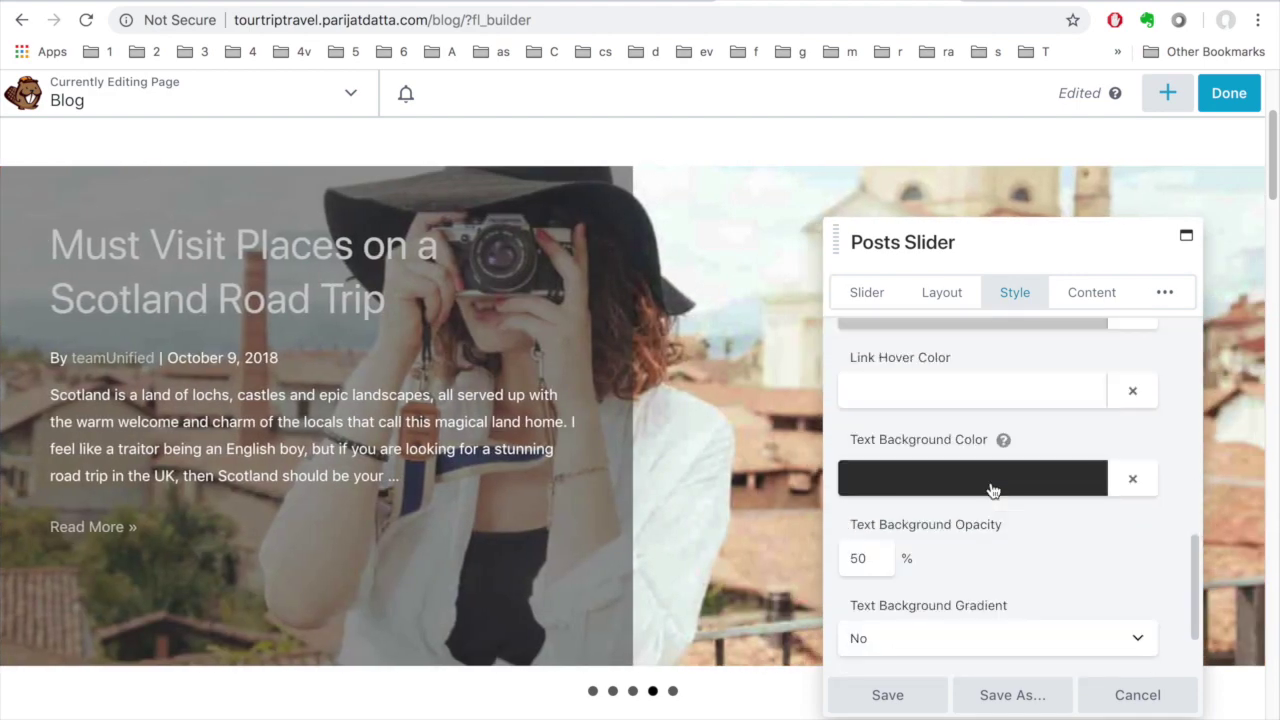
{"action": "scroll", "coordinate": [992, 489], "scroll_direction": "down", "scroll_amount": 2}
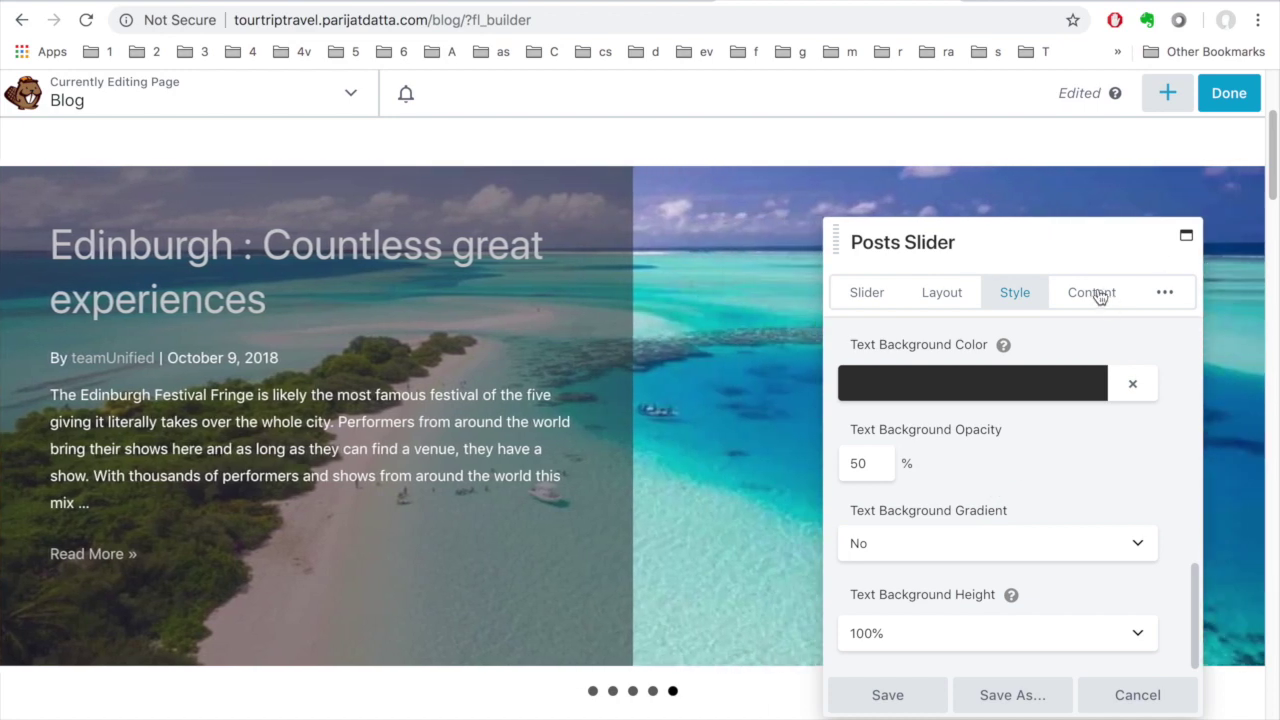
Review the Posts Slider's content source, custom query order settings, and filters for posts, categories, tags and authors.
{"action": "left_click", "coordinate": [1099, 294]}
{"action": "scroll", "coordinate": [1046, 396], "scroll_direction": "up", "scroll_amount": 10}
{"action": "scroll", "coordinate": [1030, 460], "scroll_direction": "down", "scroll_amount": 1}
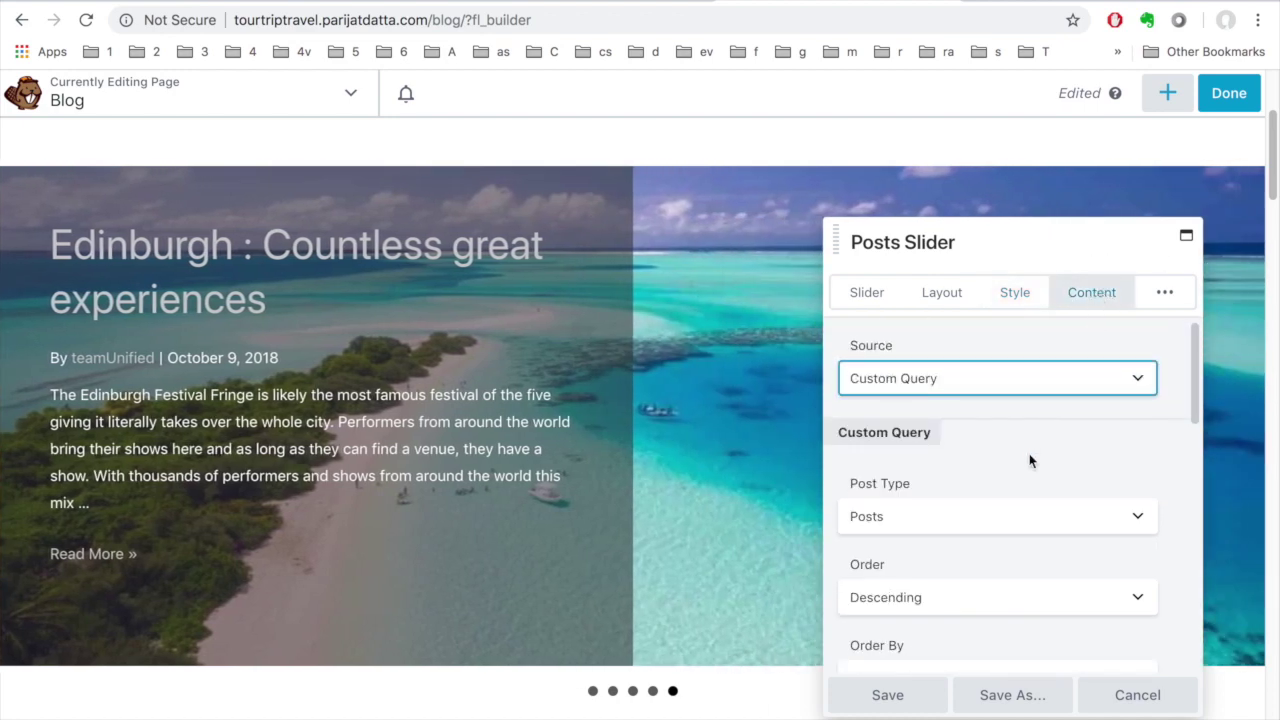
{"action": "scroll", "coordinate": [962, 490], "scroll_direction": "down", "scroll_amount": 2}
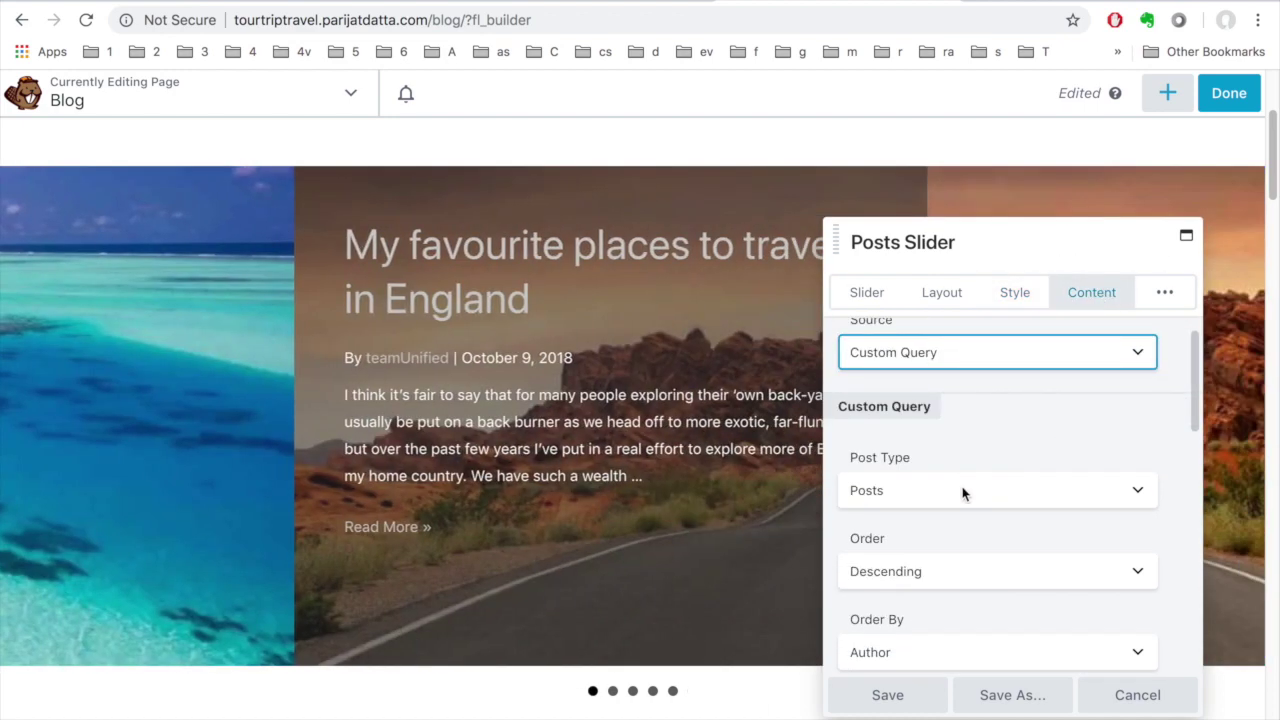
{"action": "scroll", "coordinate": [967, 490], "scroll_direction": "down", "scroll_amount": 5}
{"action": "scroll", "coordinate": [970, 515], "scroll_direction": "down", "scroll_amount": 10}
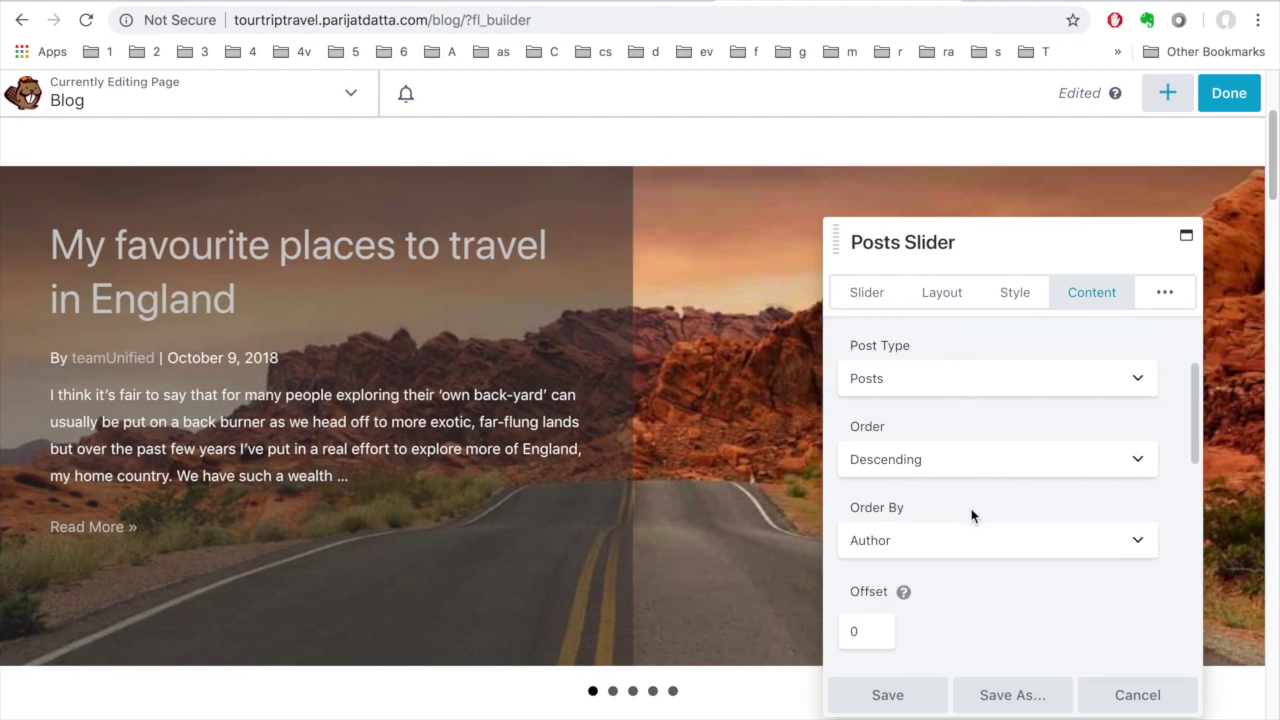
{"action": "scroll", "coordinate": [980, 525], "scroll_direction": "down", "scroll_amount": 7}
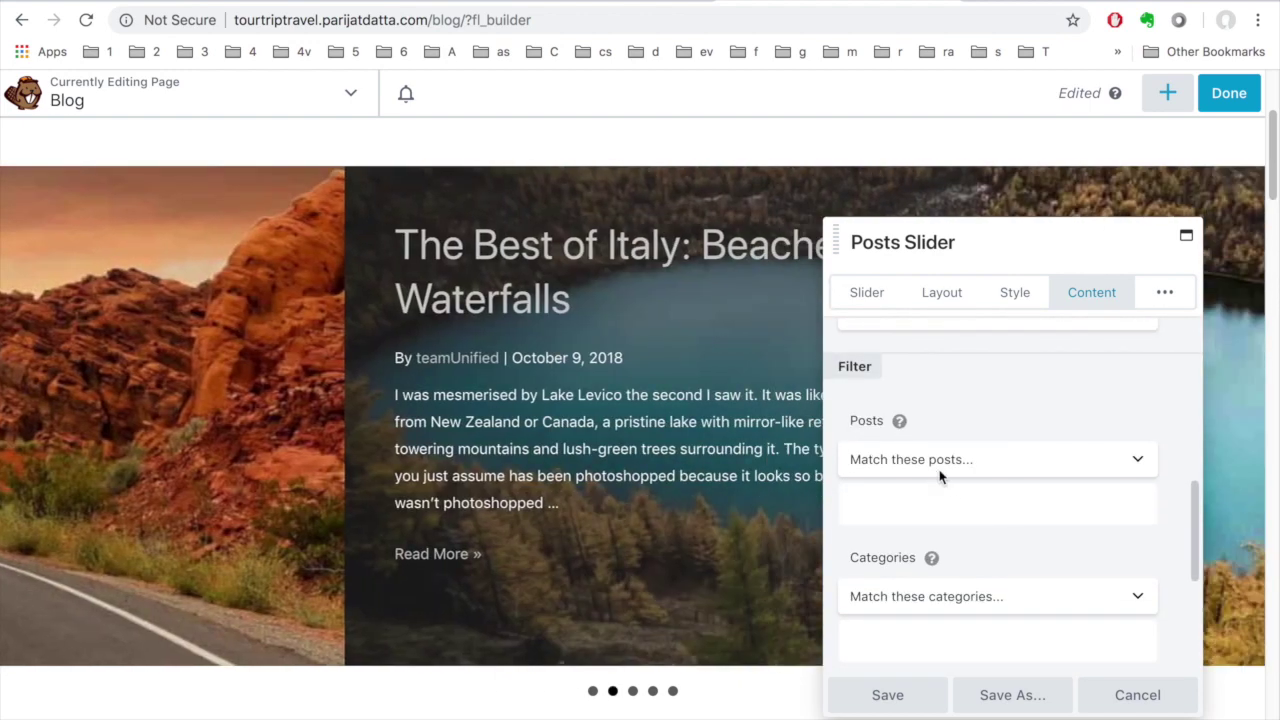
{"action": "mouse_move", "coordinate": [903, 426]}
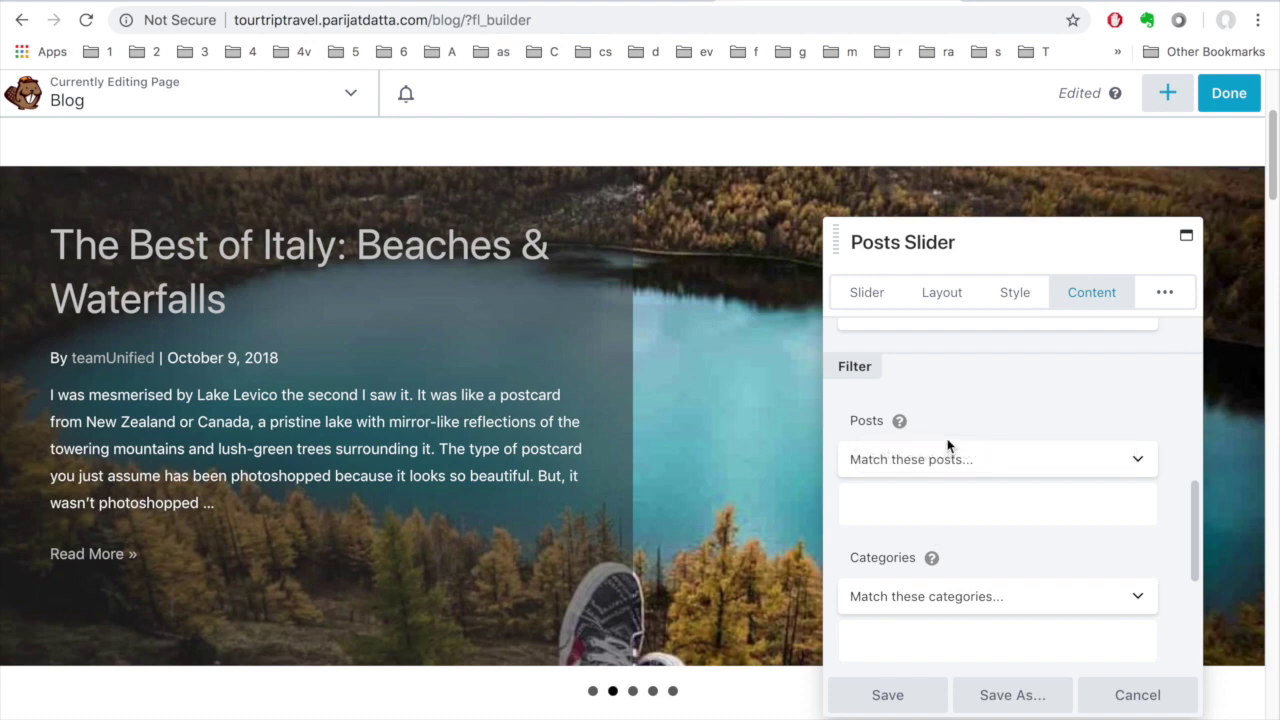
{"action": "scroll", "coordinate": [946, 583], "scroll_direction": "down", "scroll_amount": 8}
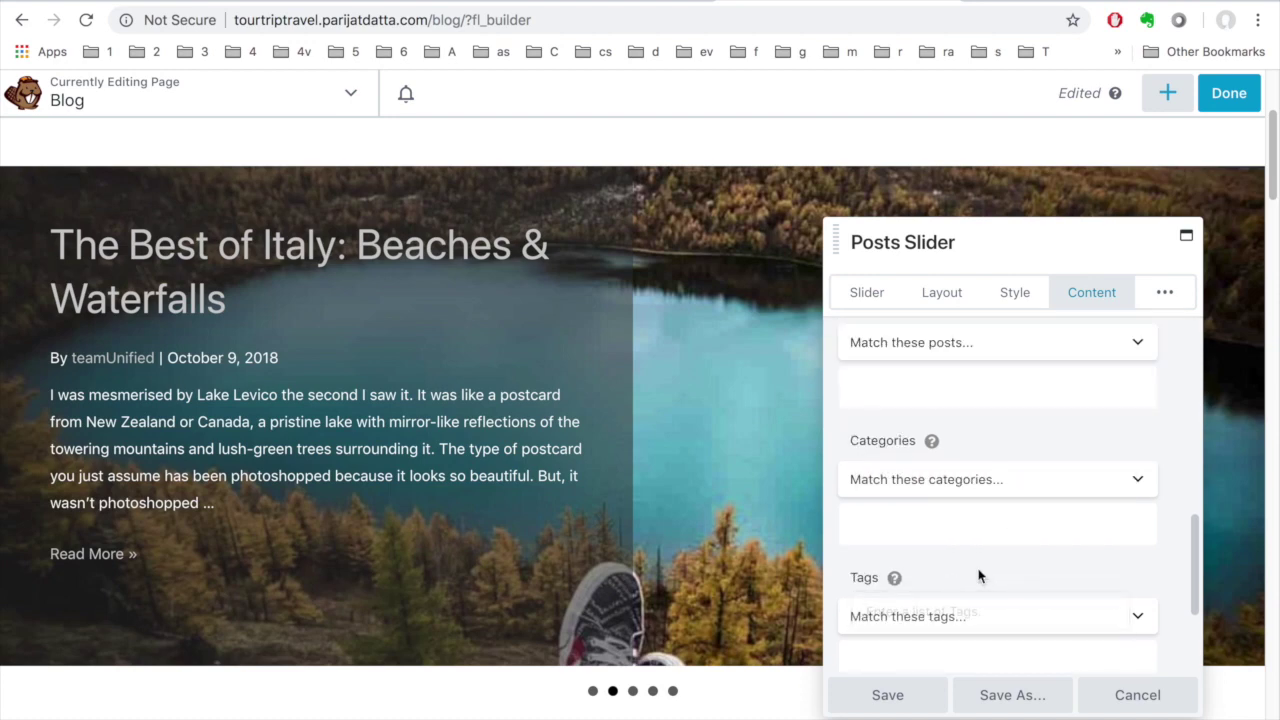
{"action": "scroll", "coordinate": [977, 574], "scroll_direction": "down", "scroll_amount": 2}
{"action": "scroll", "coordinate": [986, 578], "scroll_direction": "down", "scroll_amount": 2}
Review the Posts Slider's advanced settings for margins, responsive display, visibility, animation delay and HTML element, and close the module without saving.
{"action": "left_click", "coordinate": [1164, 292]}
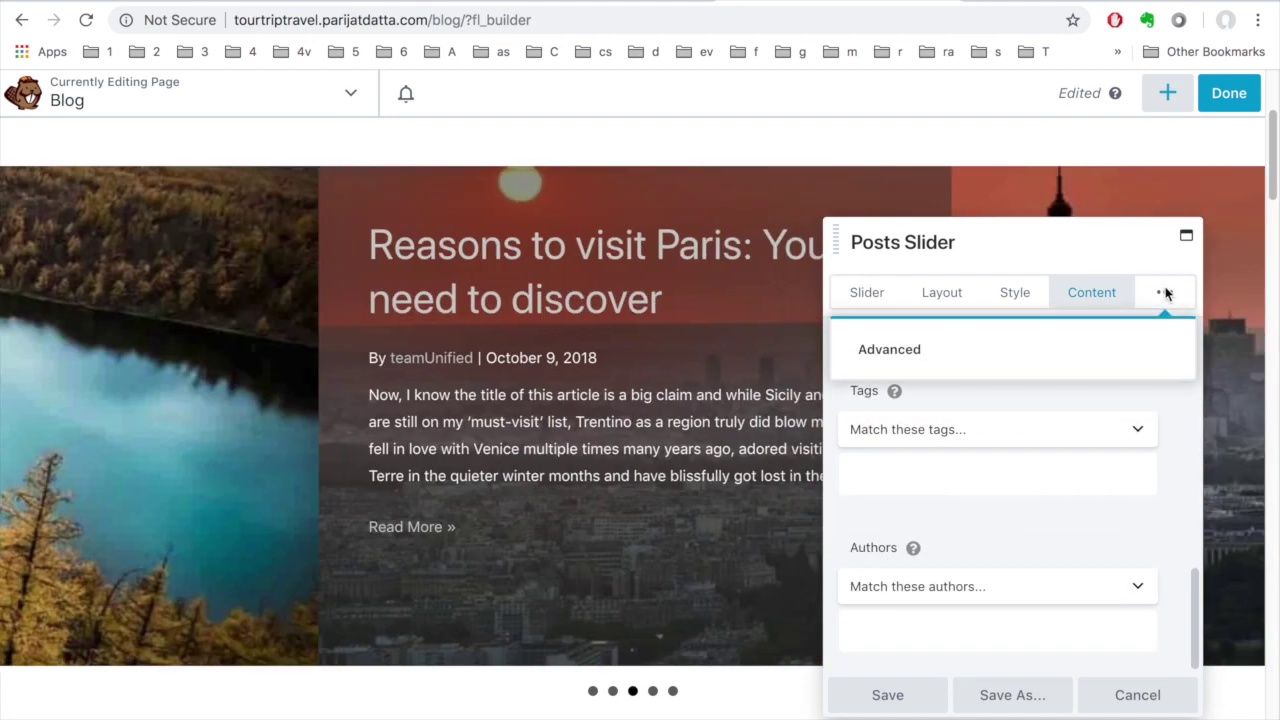
{"action": "left_click", "coordinate": [988, 346]}
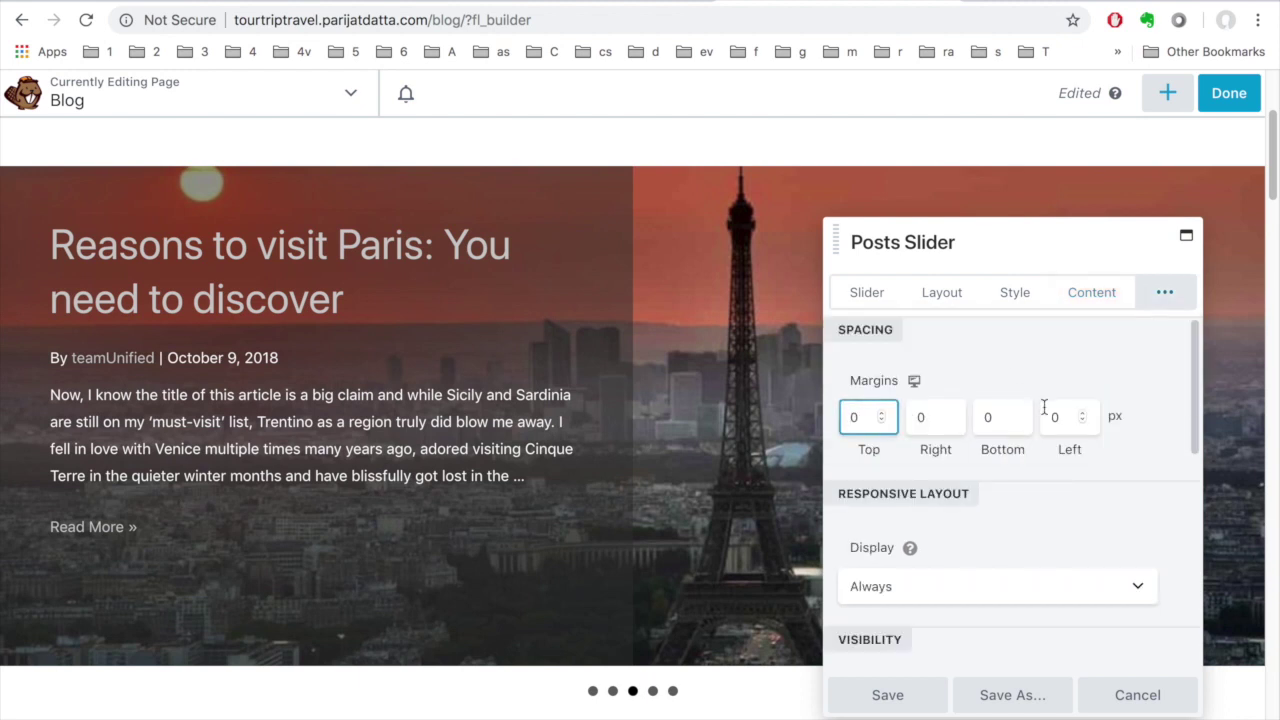
{"action": "scroll", "coordinate": [1000, 551], "scroll_direction": "down", "scroll_amount": 9}
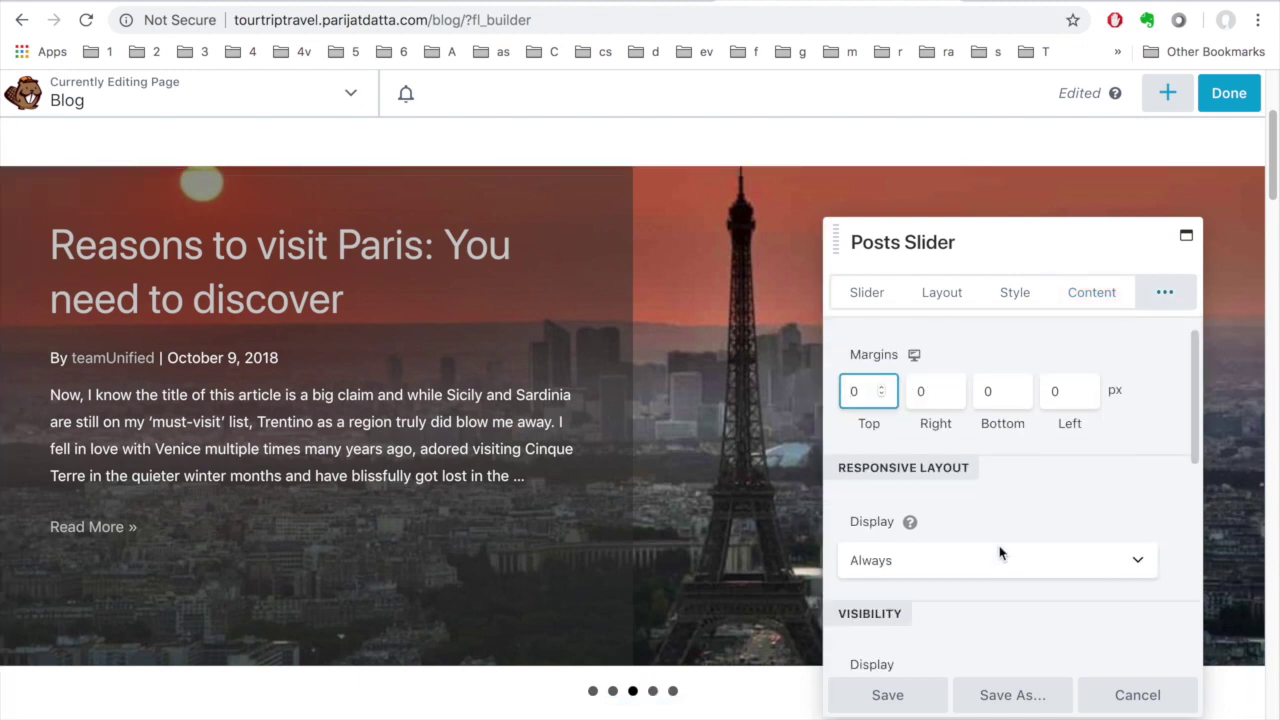
{"action": "scroll", "coordinate": [998, 556], "scroll_direction": "down", "scroll_amount": 8}
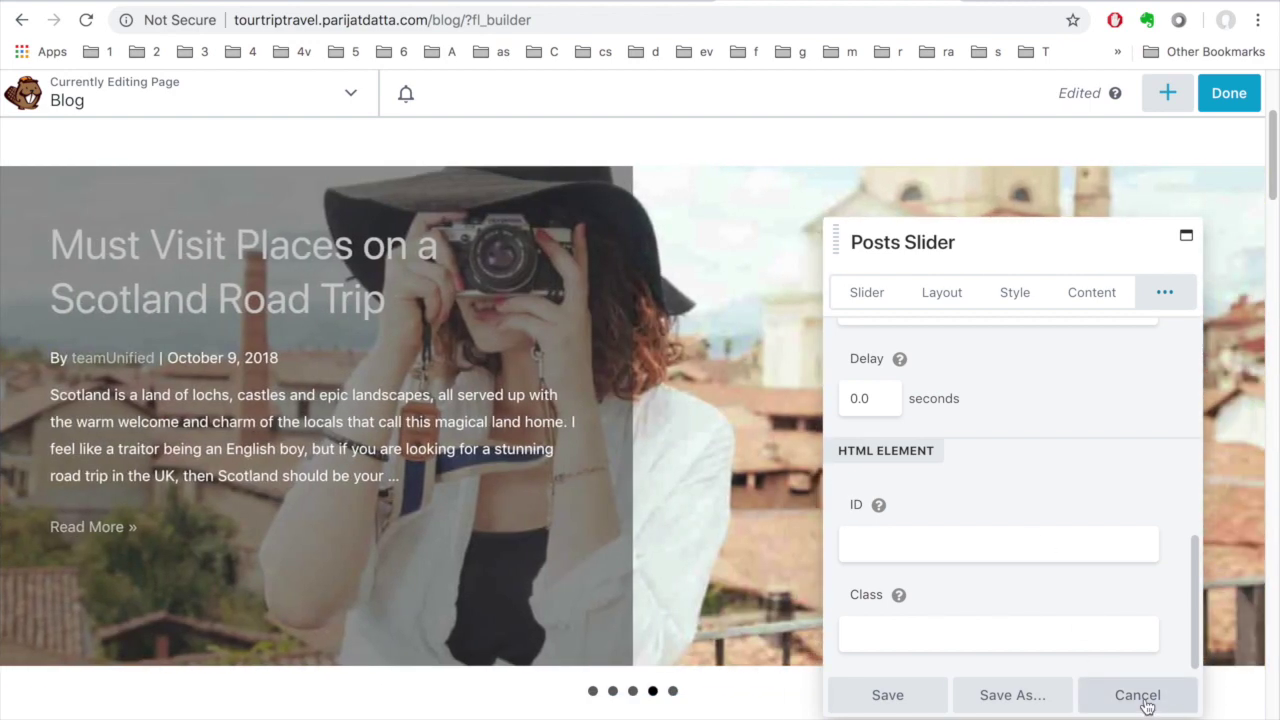
{"action": "left_click", "coordinate": [1146, 702]}
Check the available row column layouts for the section below the slider without adding one.
{"action": "scroll", "coordinate": [343, 409], "scroll_direction": "down", "scroll_amount": 4}
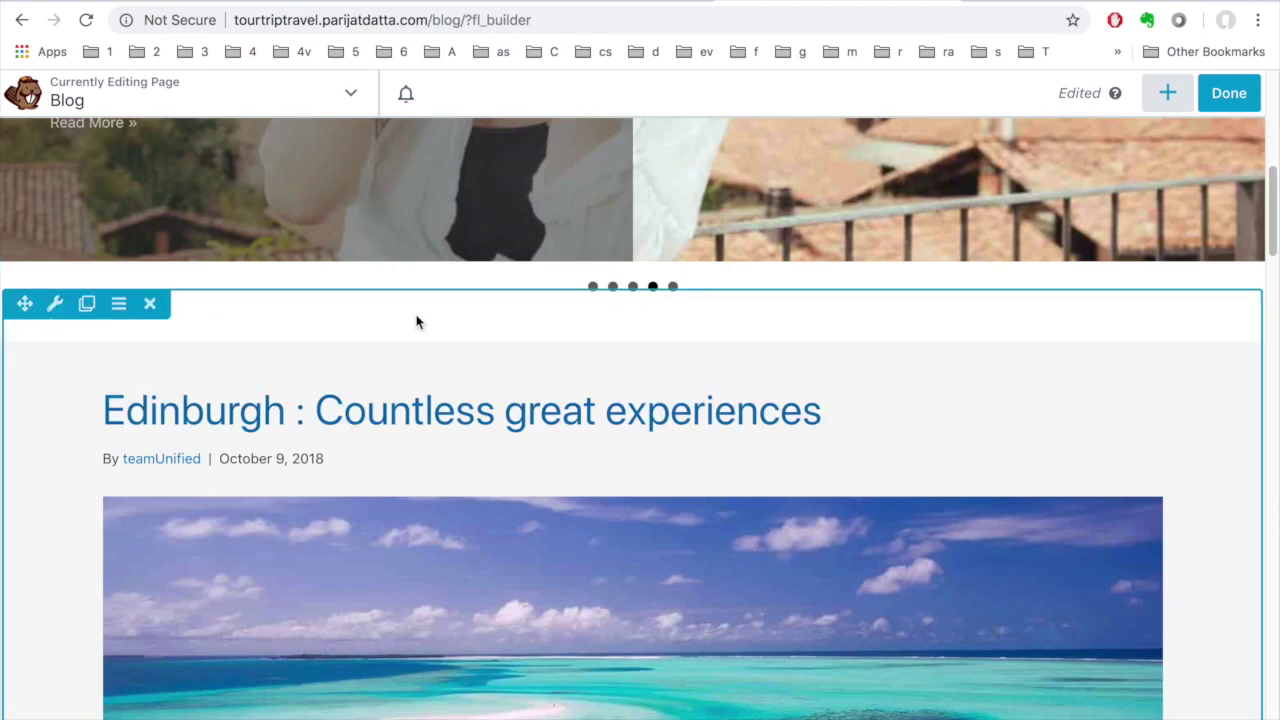
{"action": "left_click", "coordinate": [1167, 94]}
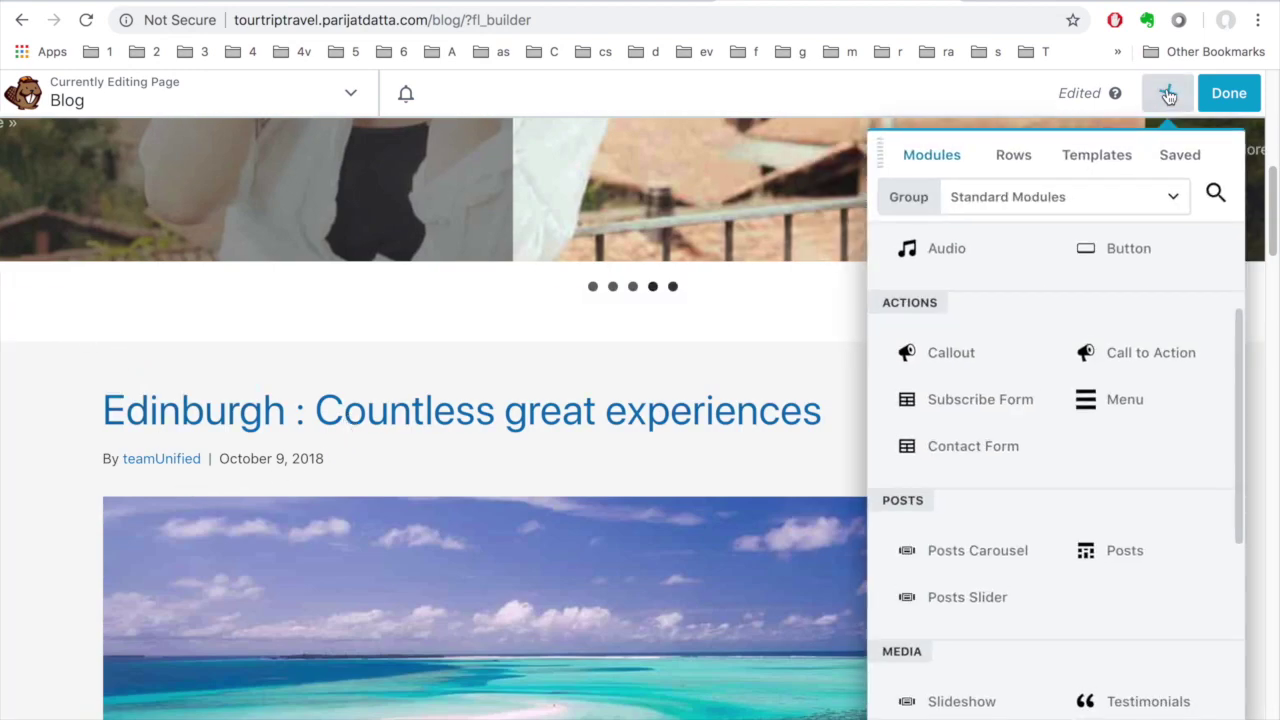
{"action": "left_click", "coordinate": [1010, 160]}
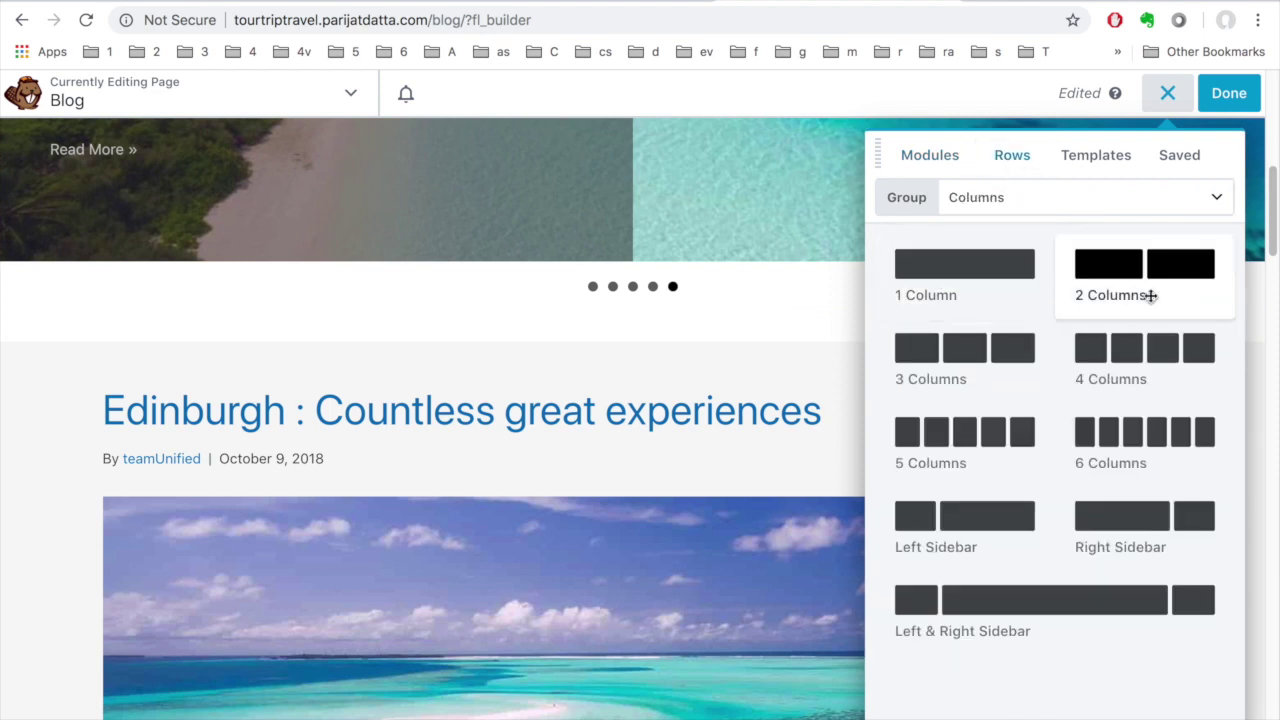
{"action": "left_click", "coordinate": [1166, 92]}
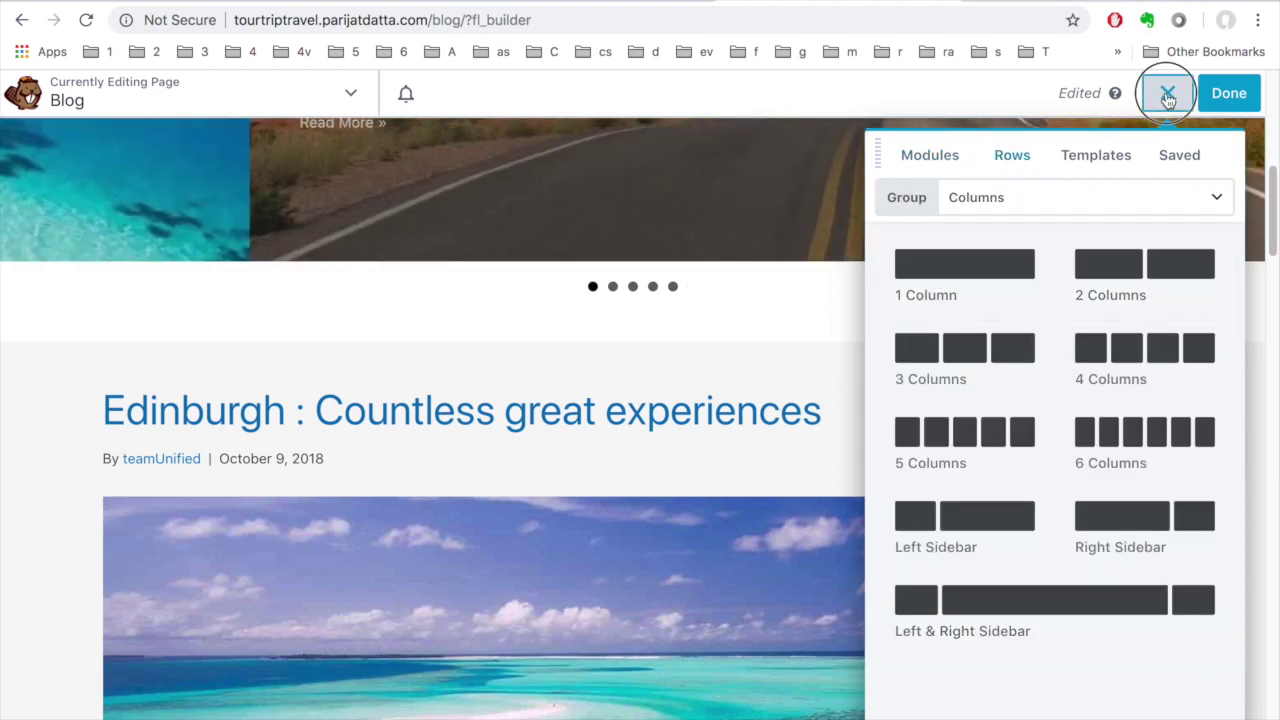
Open the settings of the Posts module showing the Edinburgh post and check its layout choices without changing the selection.
{"action": "scroll", "coordinate": [133, 543], "scroll_direction": "down", "scroll_amount": 2}
{"action": "scroll", "coordinate": [133, 543], "scroll_direction": "down", "scroll_amount": 1}
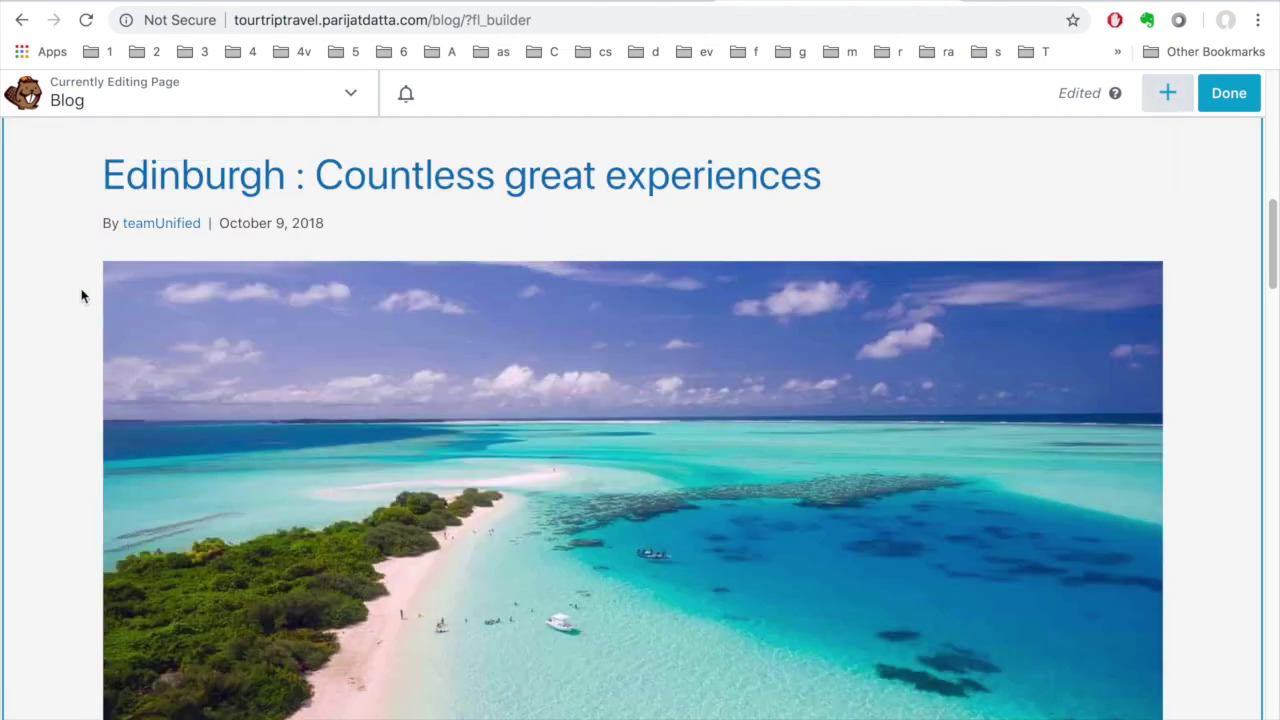
{"action": "left_click", "coordinate": [143, 147]}
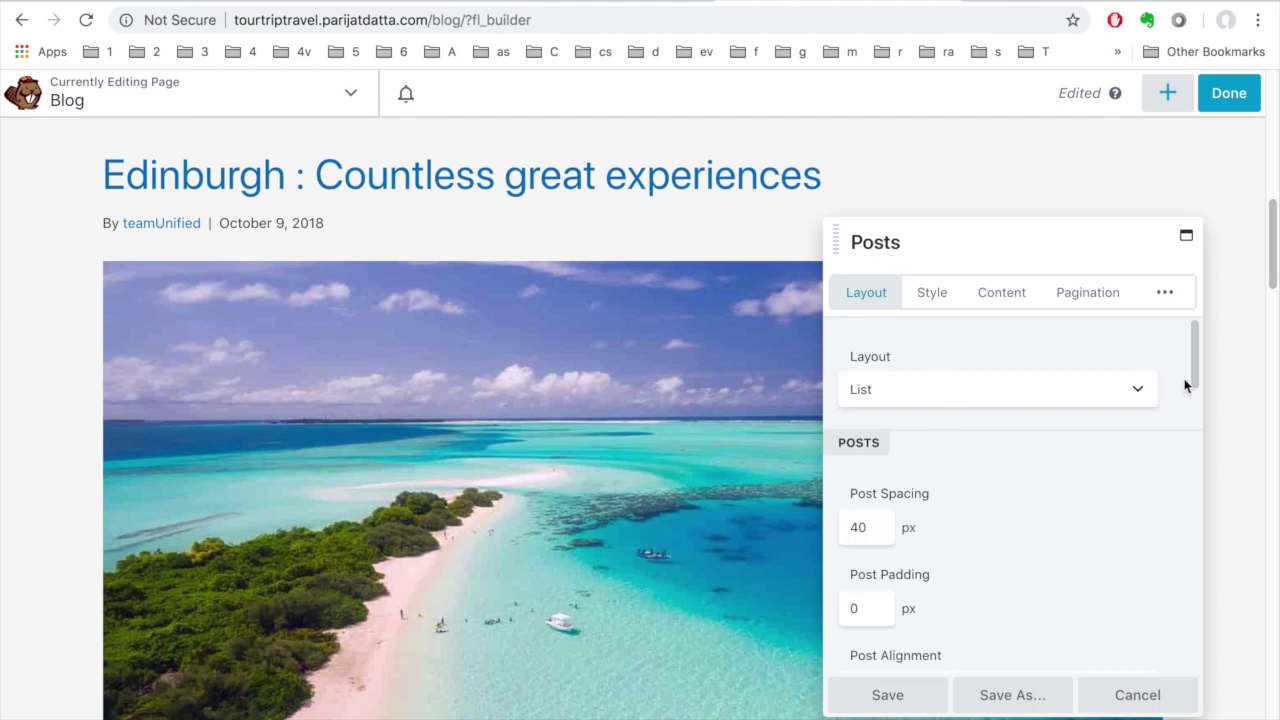
{"action": "left_click", "coordinate": [1136, 395]}
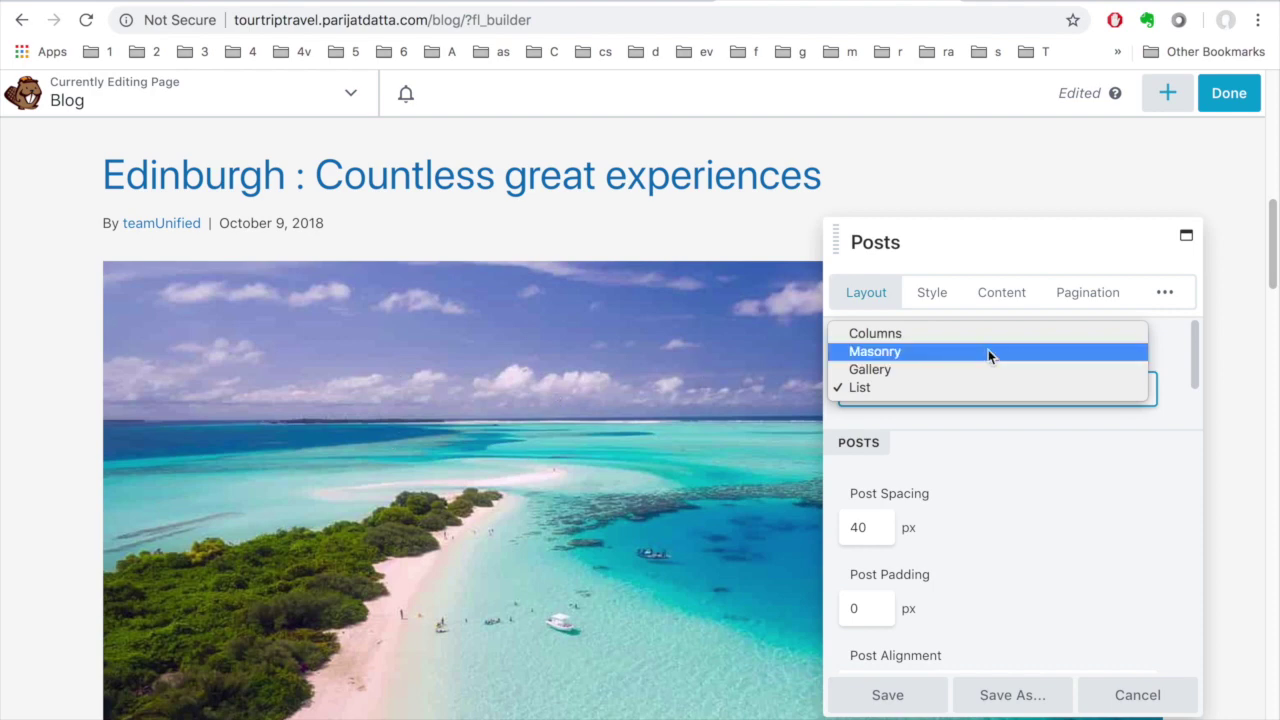
{"action": "left_click", "coordinate": [1098, 475]}
{"action": "scroll", "coordinate": [486, 429], "scroll_direction": "down", "scroll_amount": 3}
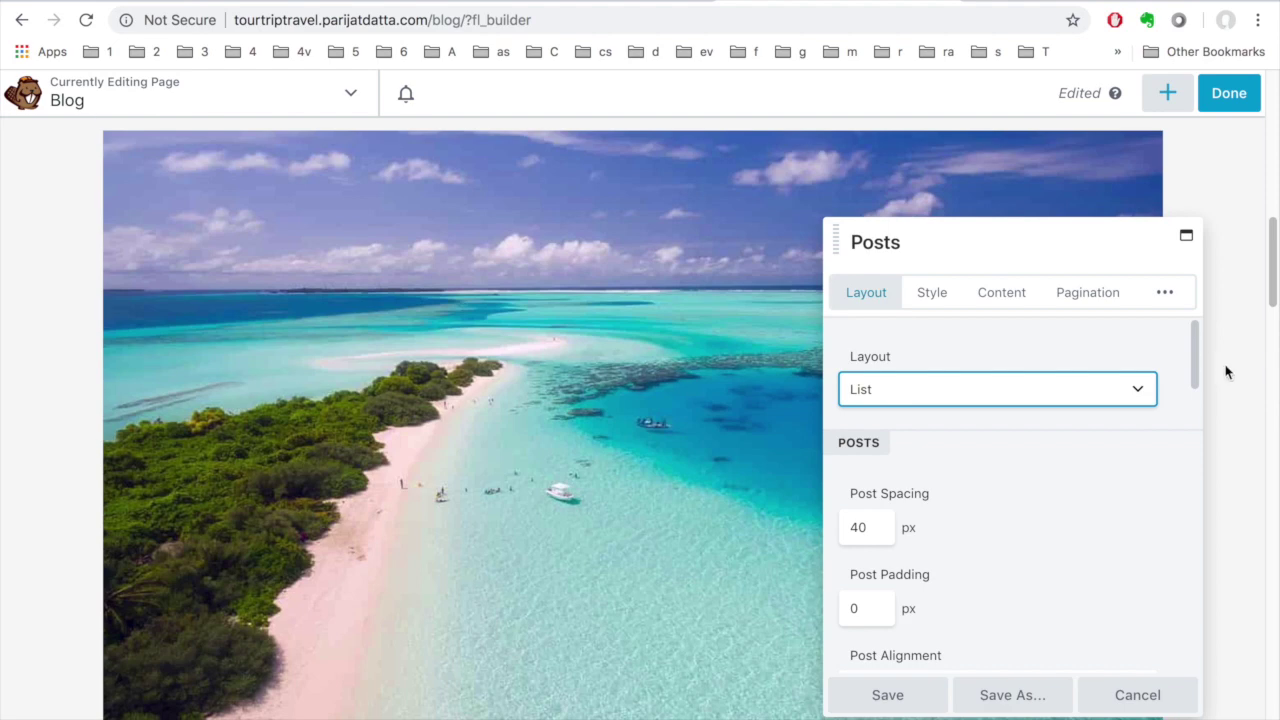
{"action": "scroll", "coordinate": [580, 423], "scroll_direction": "down", "scroll_amount": 3}
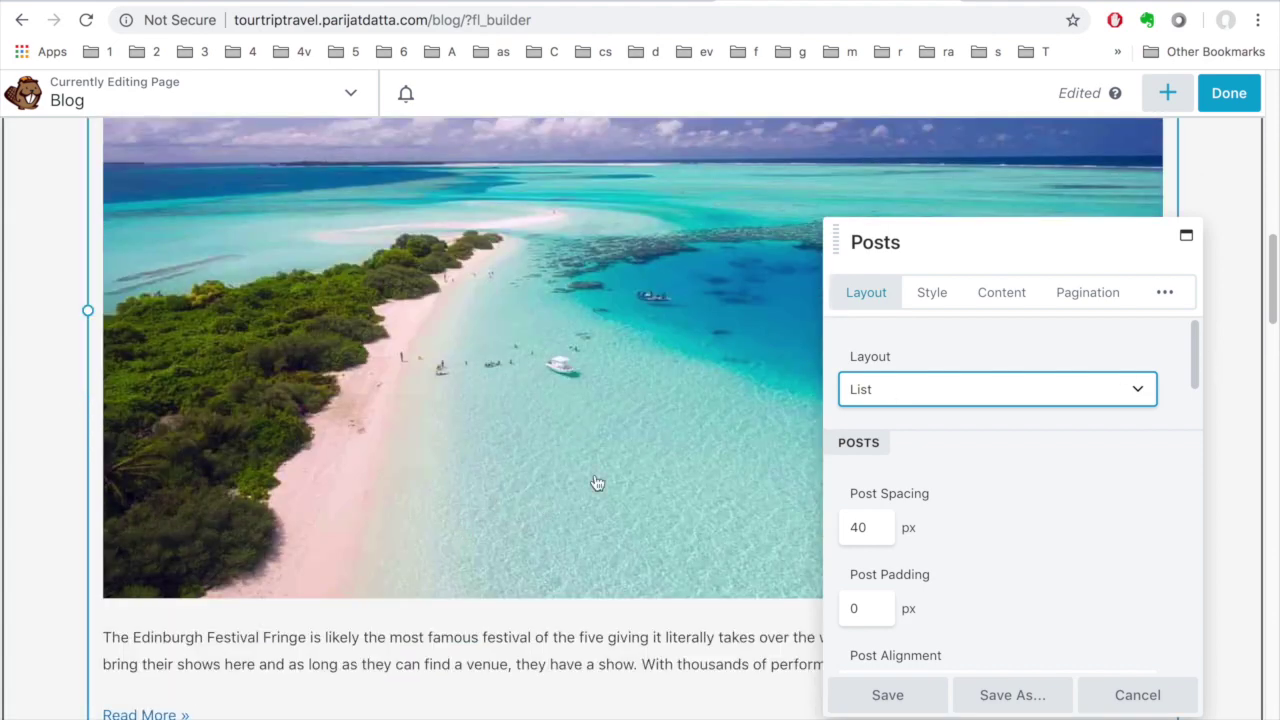
{"action": "scroll", "coordinate": [1050, 497], "scroll_direction": "down", "scroll_amount": 1}
Review the Posts module's spacing, padding, alignment and featured image settings, including the image position and size choices.
{"action": "scroll", "coordinate": [1050, 497], "scroll_direction": "down", "scroll_amount": 5}
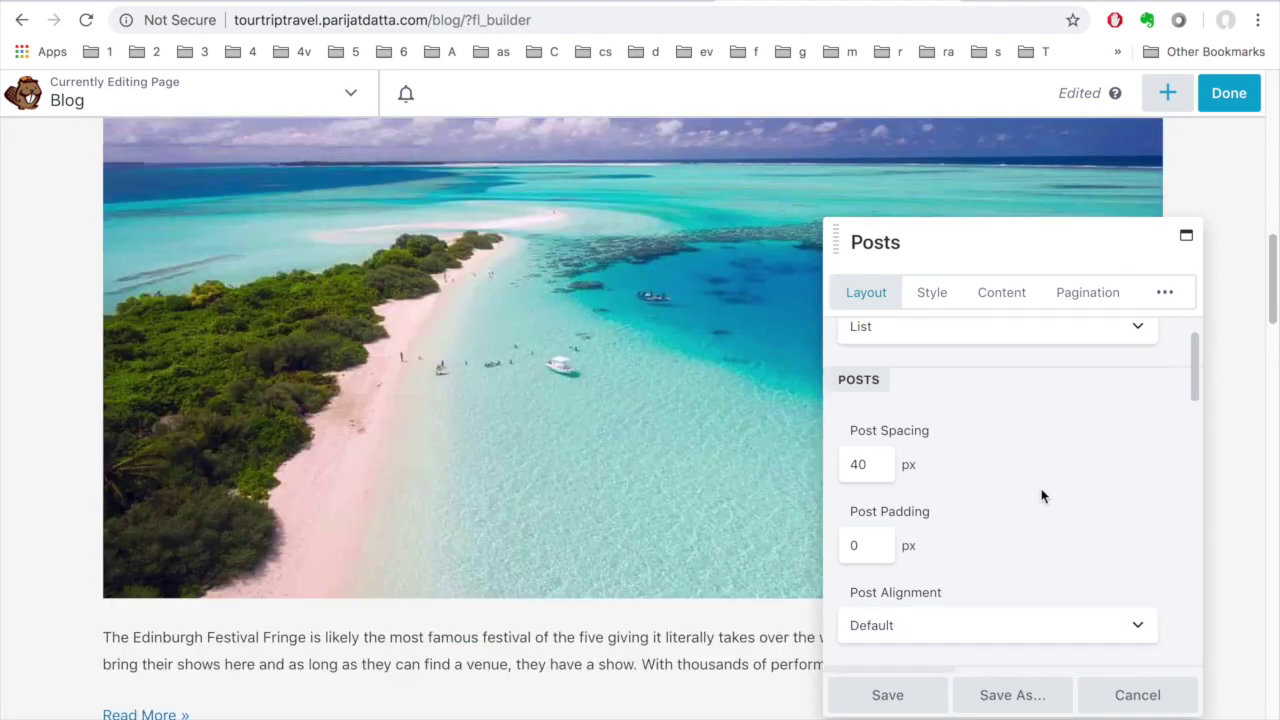
{"action": "scroll", "coordinate": [1037, 497], "scroll_direction": "down", "scroll_amount": 3}
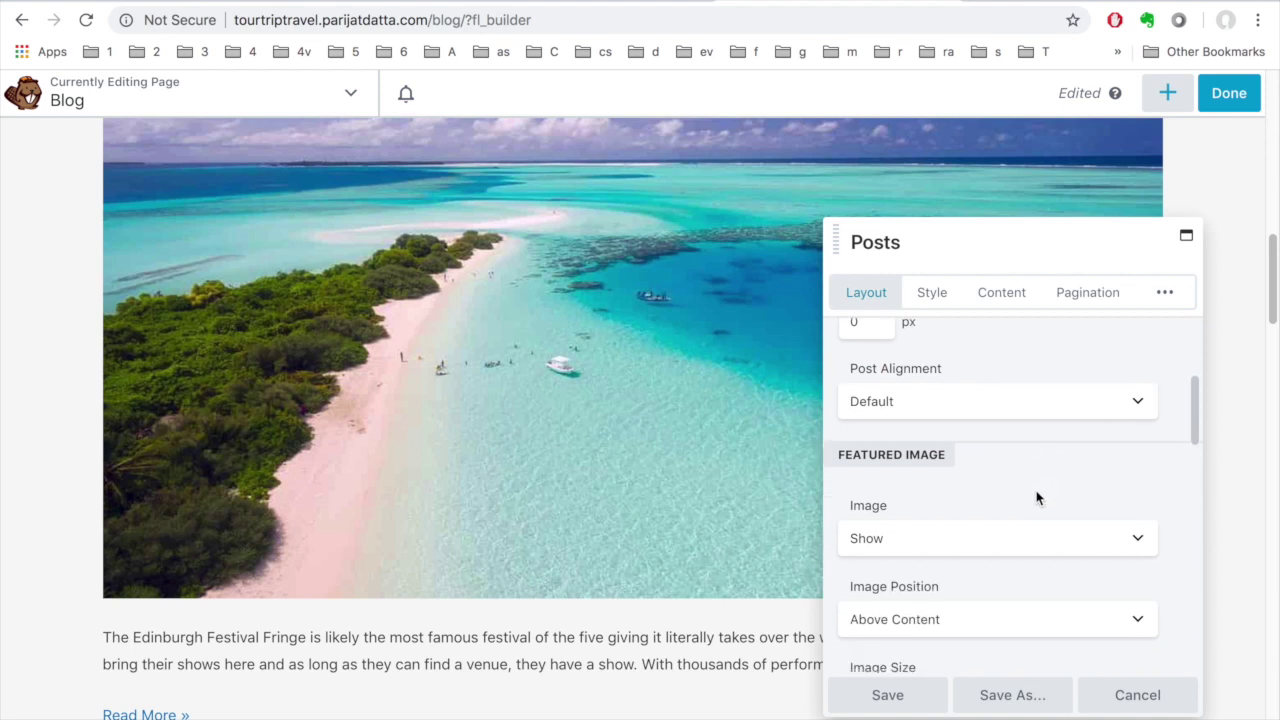
{"action": "scroll", "coordinate": [1075, 473], "scroll_direction": "down", "scroll_amount": 2}
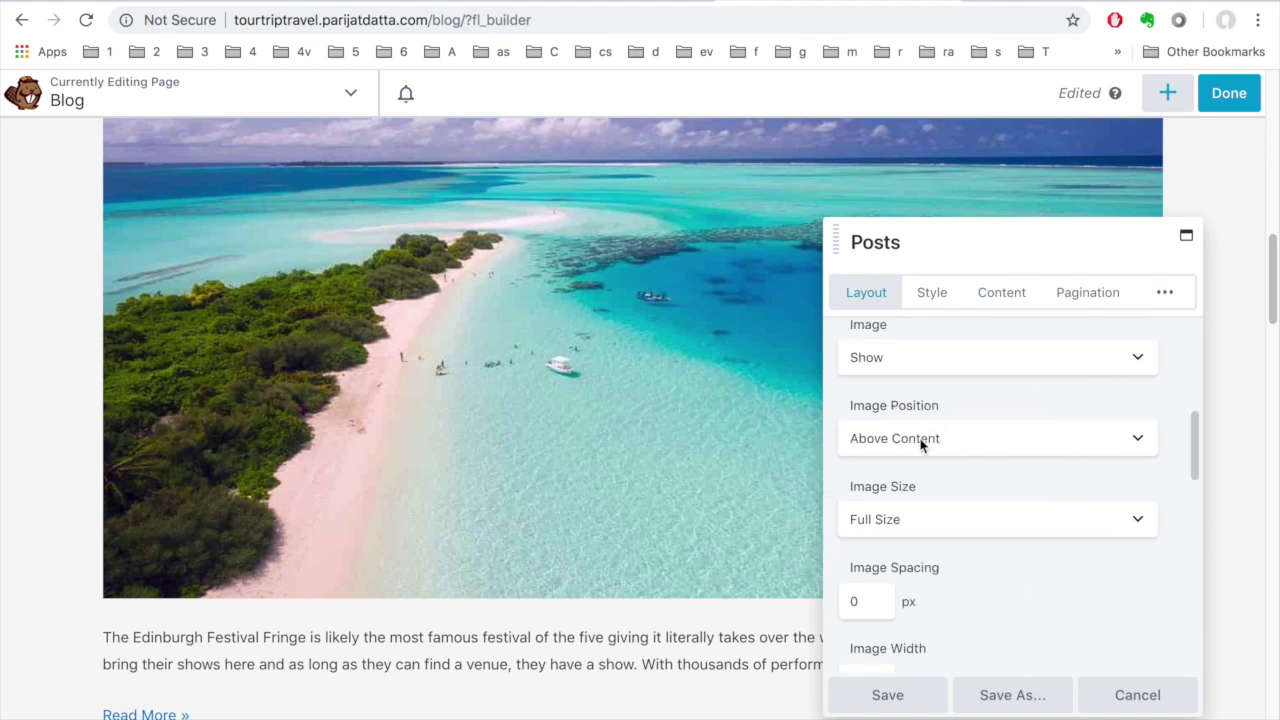
{"action": "left_click", "coordinate": [1133, 438]}
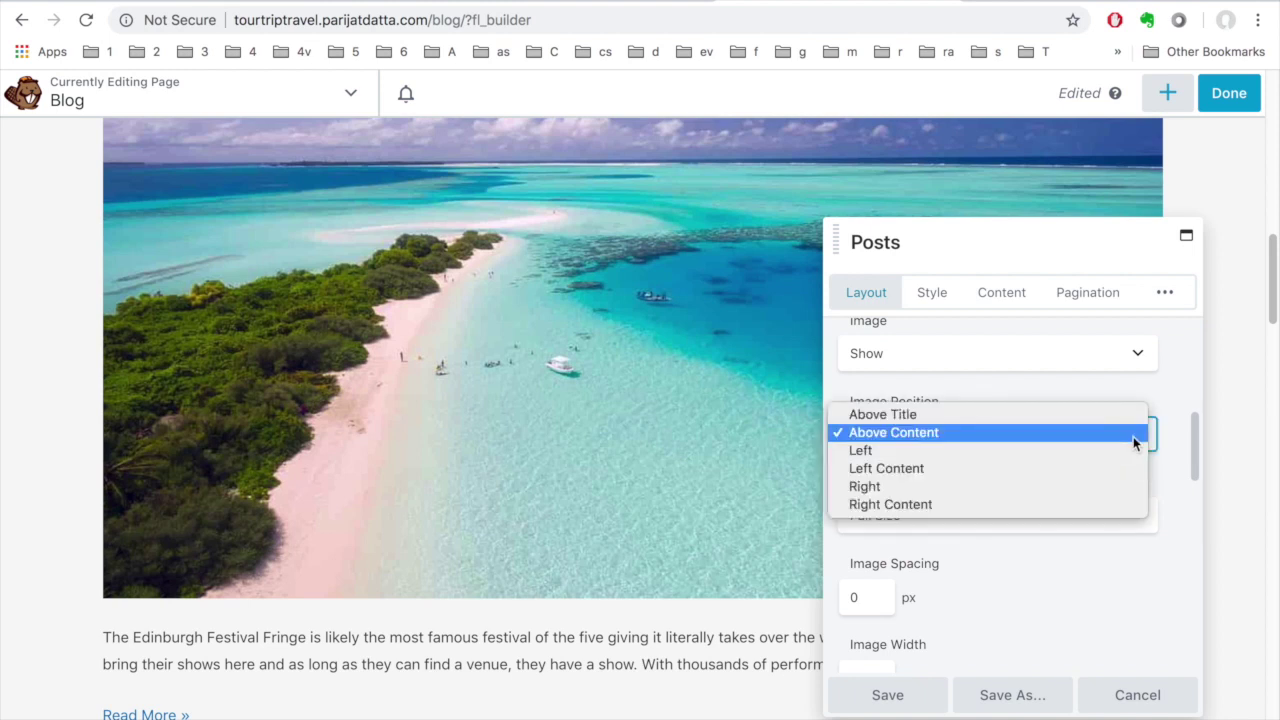
{"action": "left_click", "coordinate": [1166, 394]}
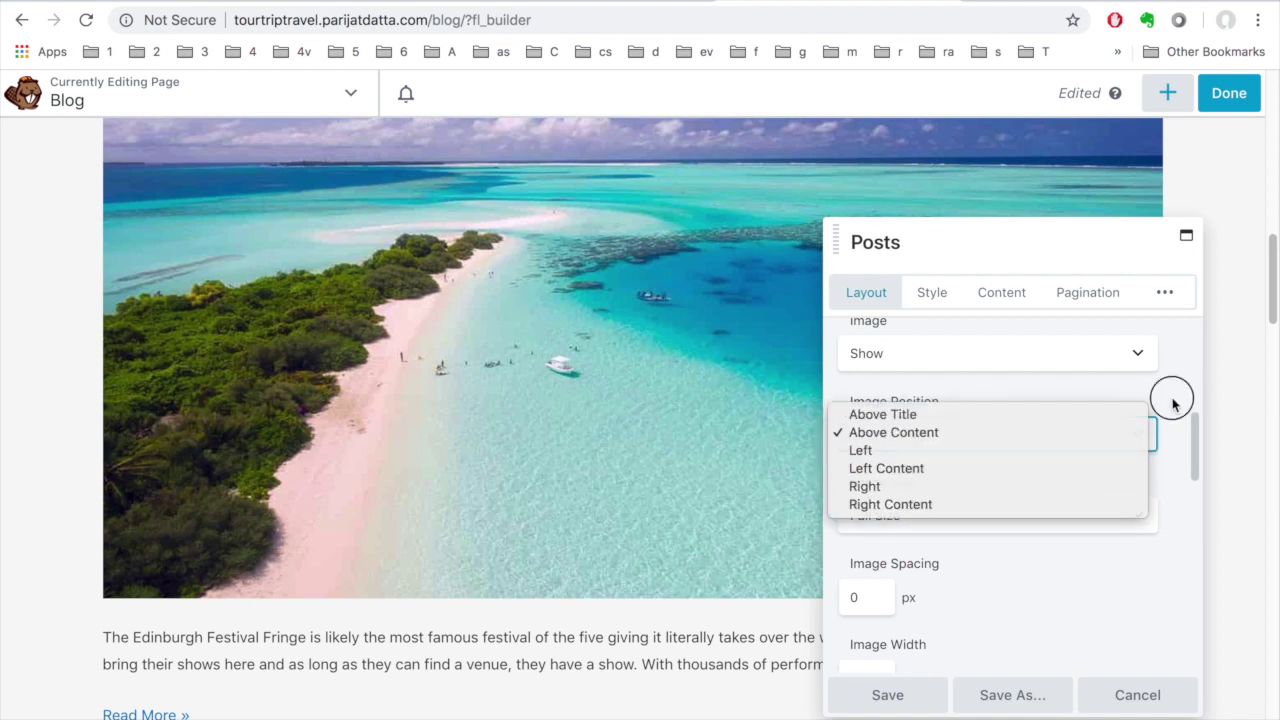
{"action": "scroll", "coordinate": [1094, 500], "scroll_direction": "down", "scroll_amount": 3}
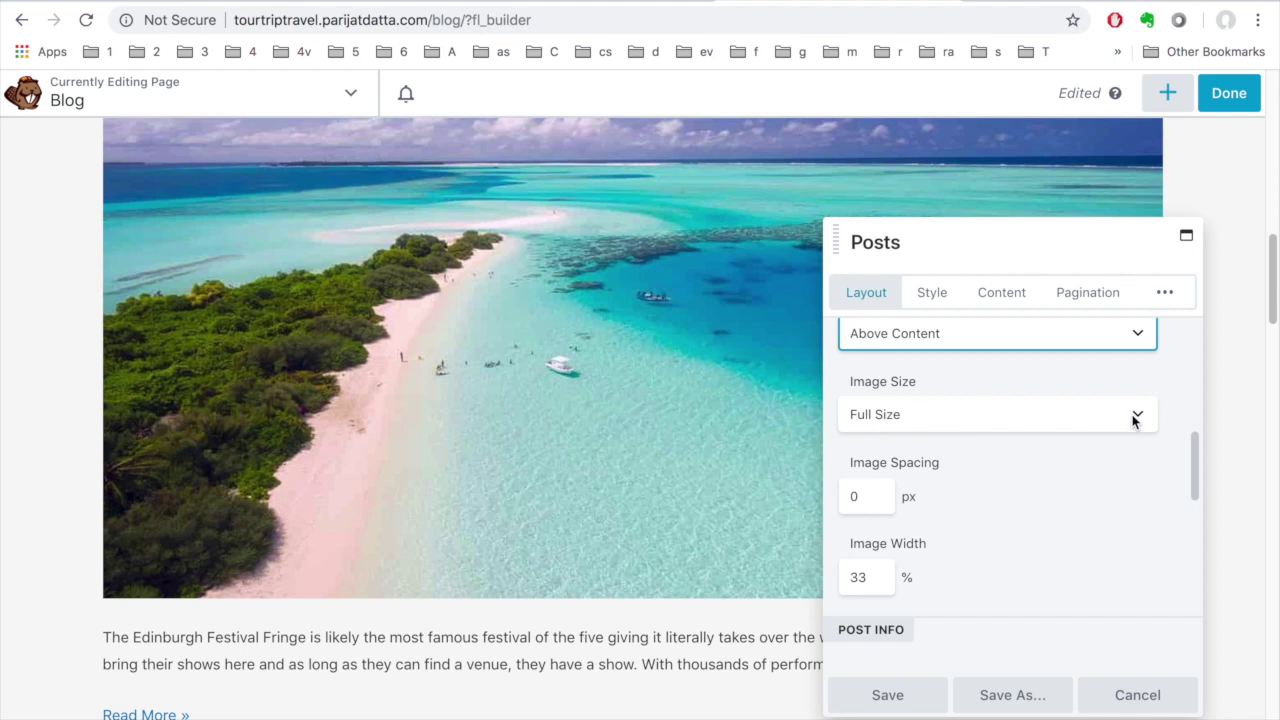
{"action": "left_click", "coordinate": [1133, 420]}
{"action": "left_click", "coordinate": [1131, 418]}
Review the Posts module's post info, content and more link settings, and check the content type choices without changing the selection.
{"action": "scroll", "coordinate": [1115, 490], "scroll_direction": "down", "scroll_amount": 3}
{"action": "scroll", "coordinate": [1107, 501], "scroll_direction": "down", "scroll_amount": 5}
{"action": "scroll", "coordinate": [1102, 499], "scroll_direction": "down", "scroll_amount": 10}
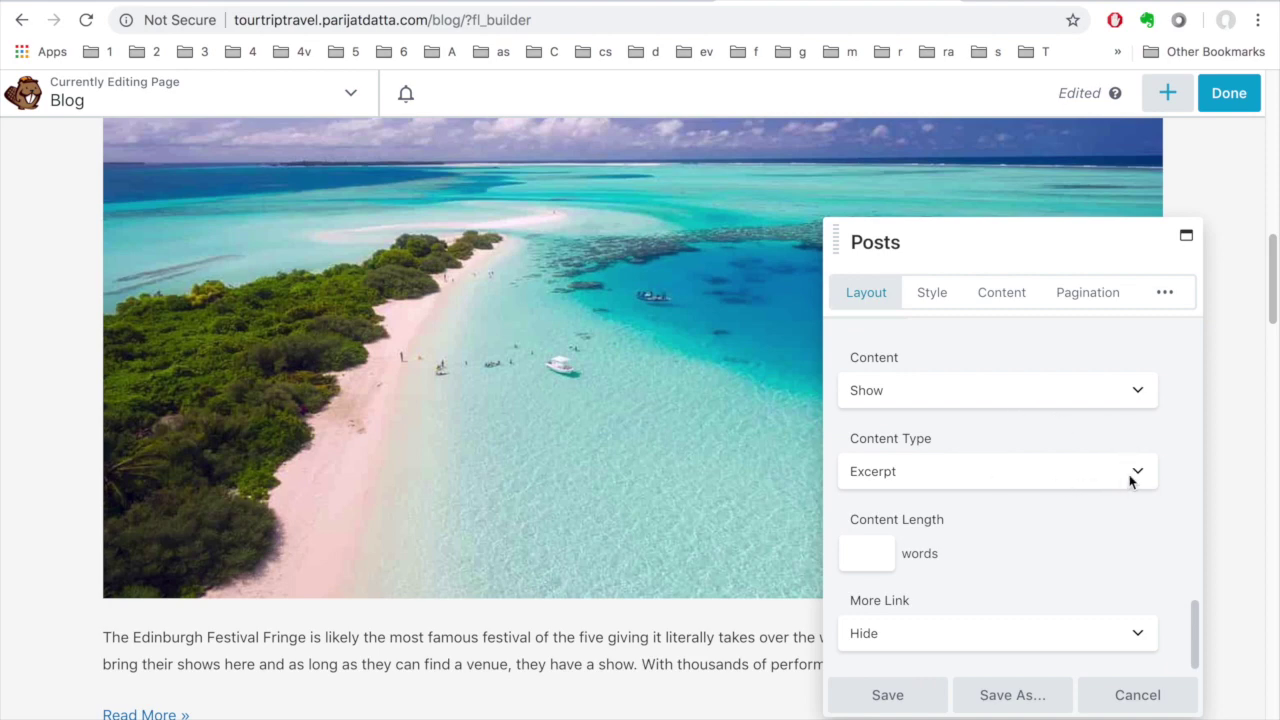
{"action": "scroll", "coordinate": [742, 545], "scroll_direction": "down", "scroll_amount": 2}
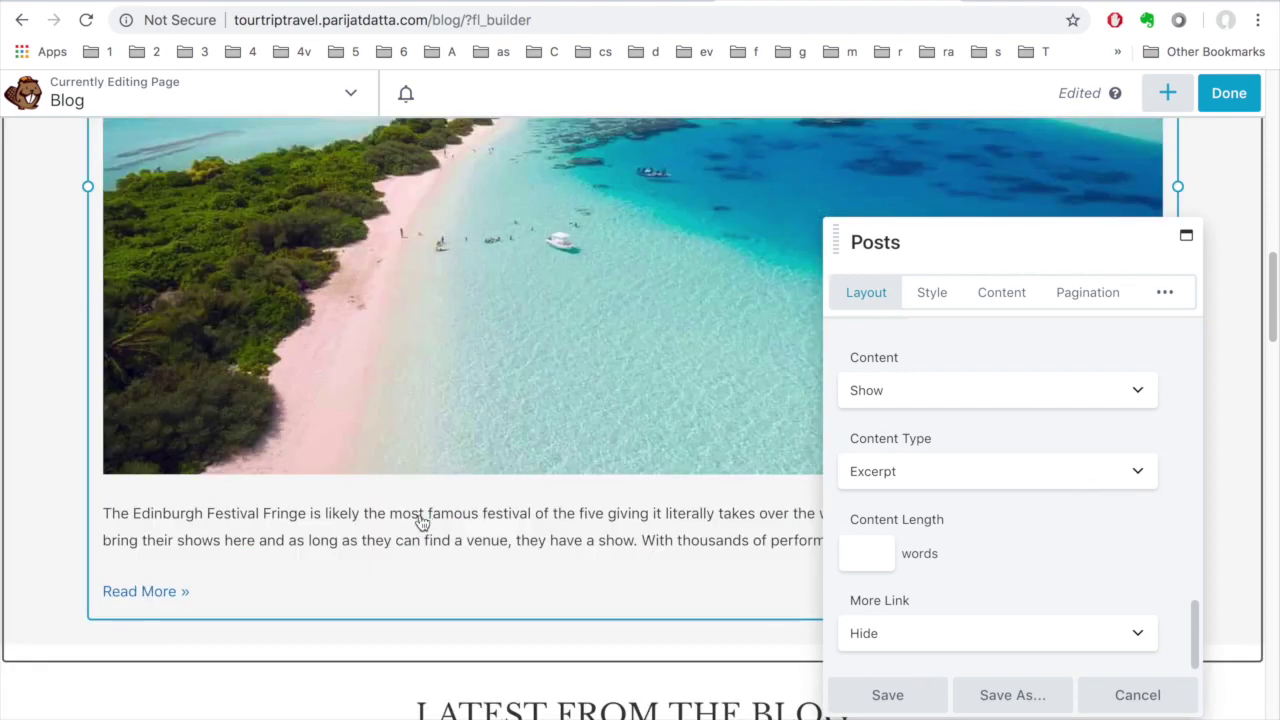
{"action": "left_click", "coordinate": [1140, 483]}
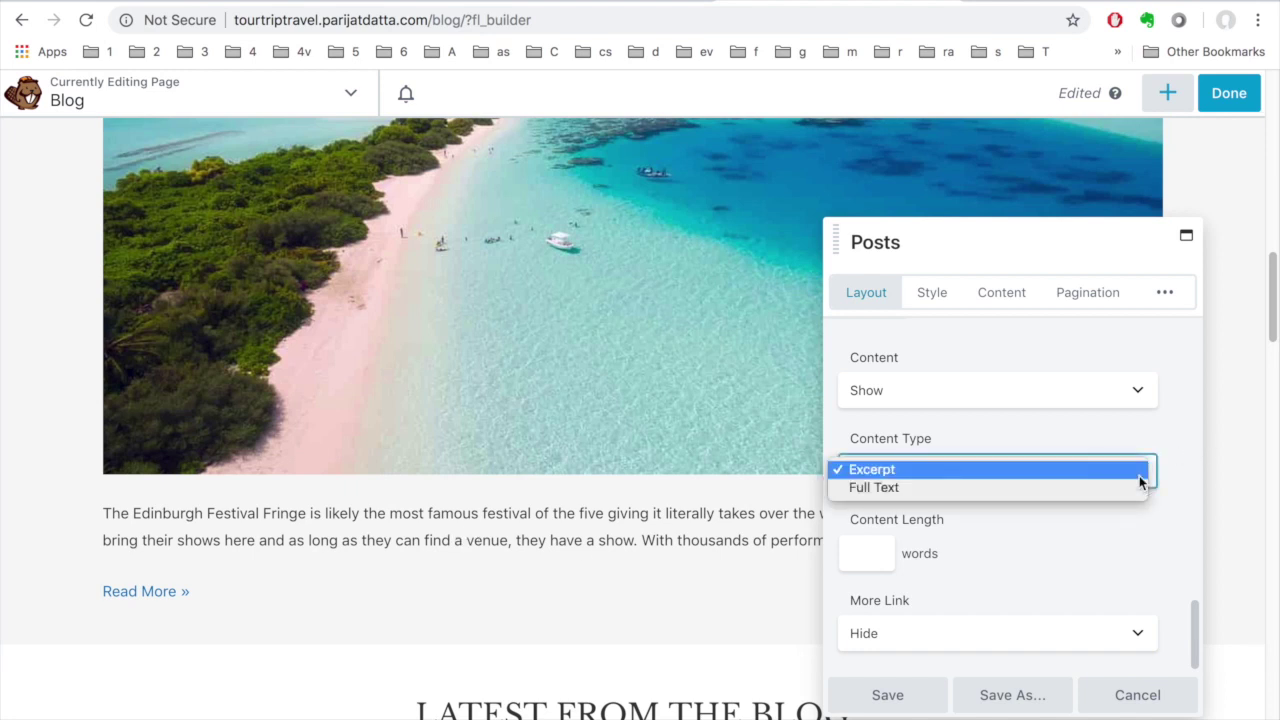
{"action": "left_click", "coordinate": [1176, 435]}
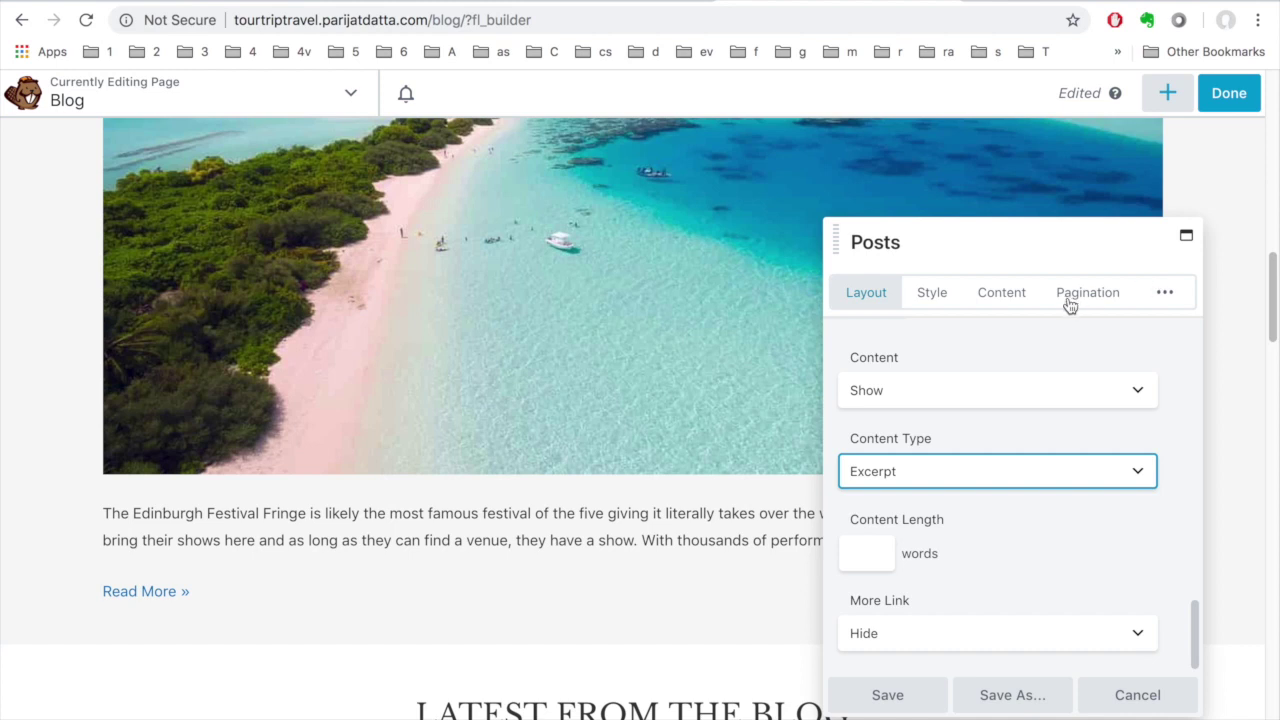
Review the Posts module's background, border and text style settings and its pagination settings, and close the module without saving.
{"action": "left_click", "coordinate": [936, 299]}
{"action": "scroll", "coordinate": [1045, 380], "scroll_direction": "up", "scroll_amount": 10}
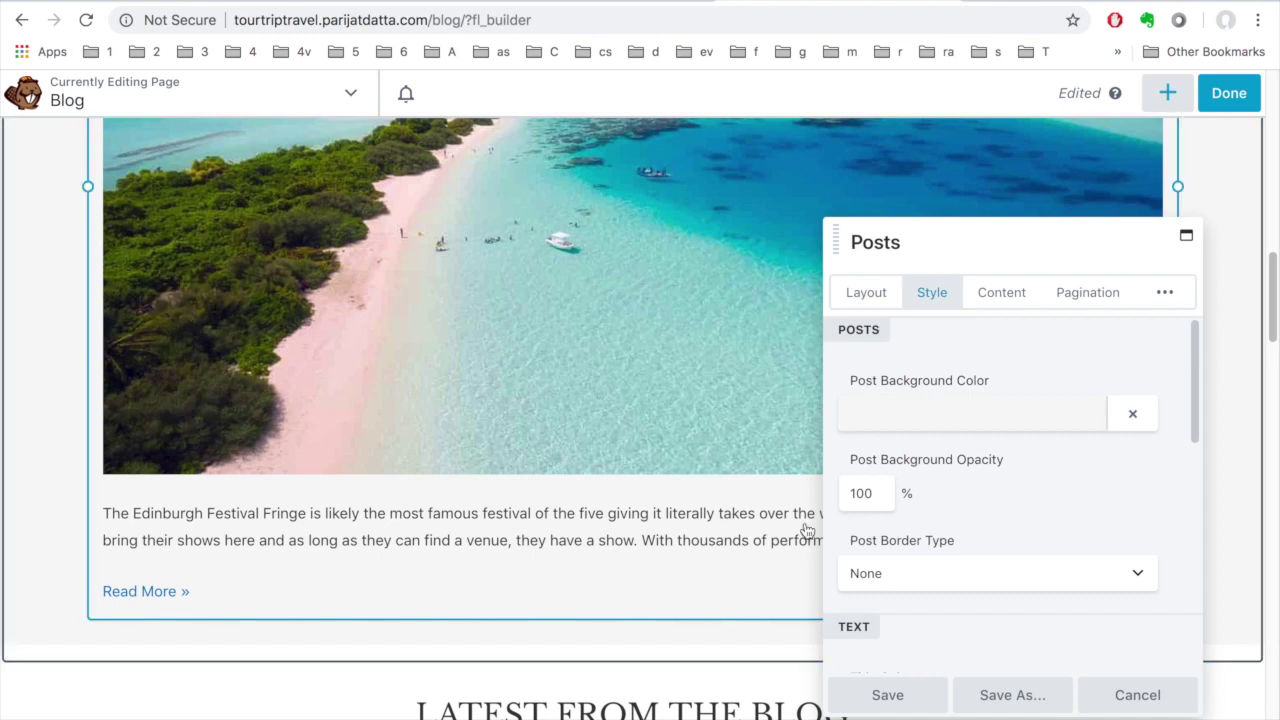
{"action": "scroll", "coordinate": [945, 503], "scroll_direction": "down", "scroll_amount": 1}
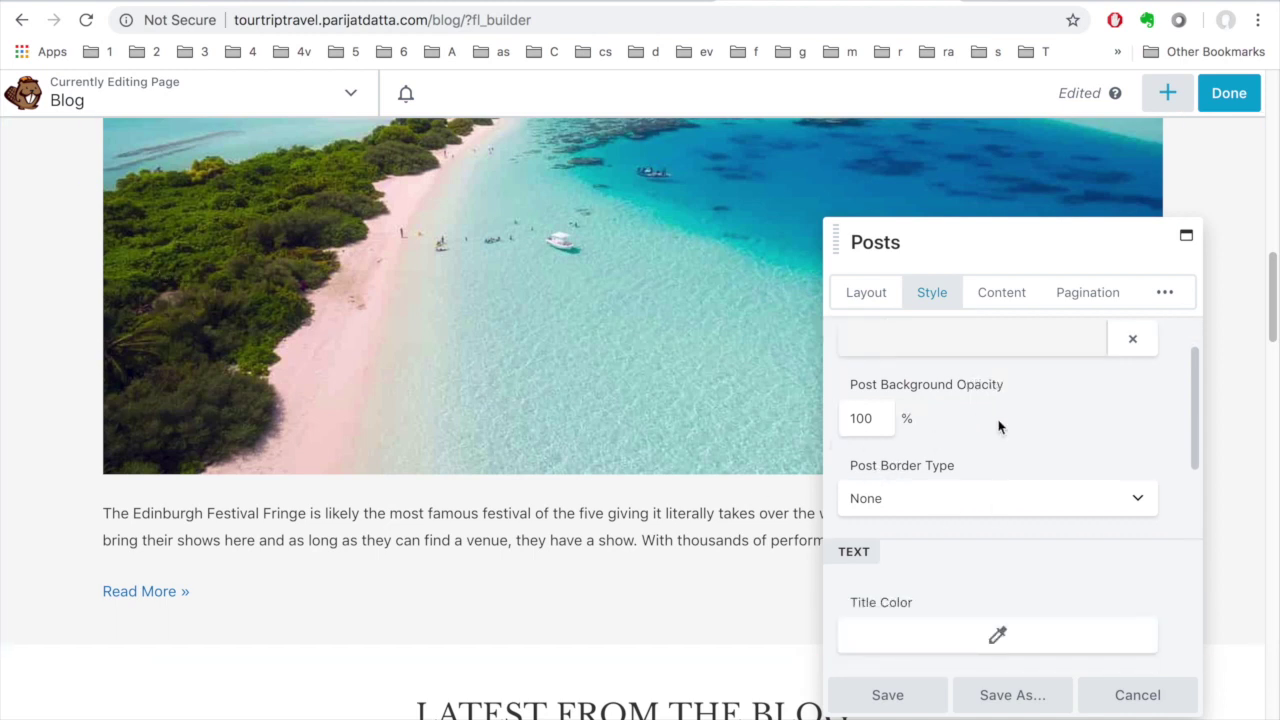
{"action": "scroll", "coordinate": [1020, 446], "scroll_direction": "down", "scroll_amount": 3}
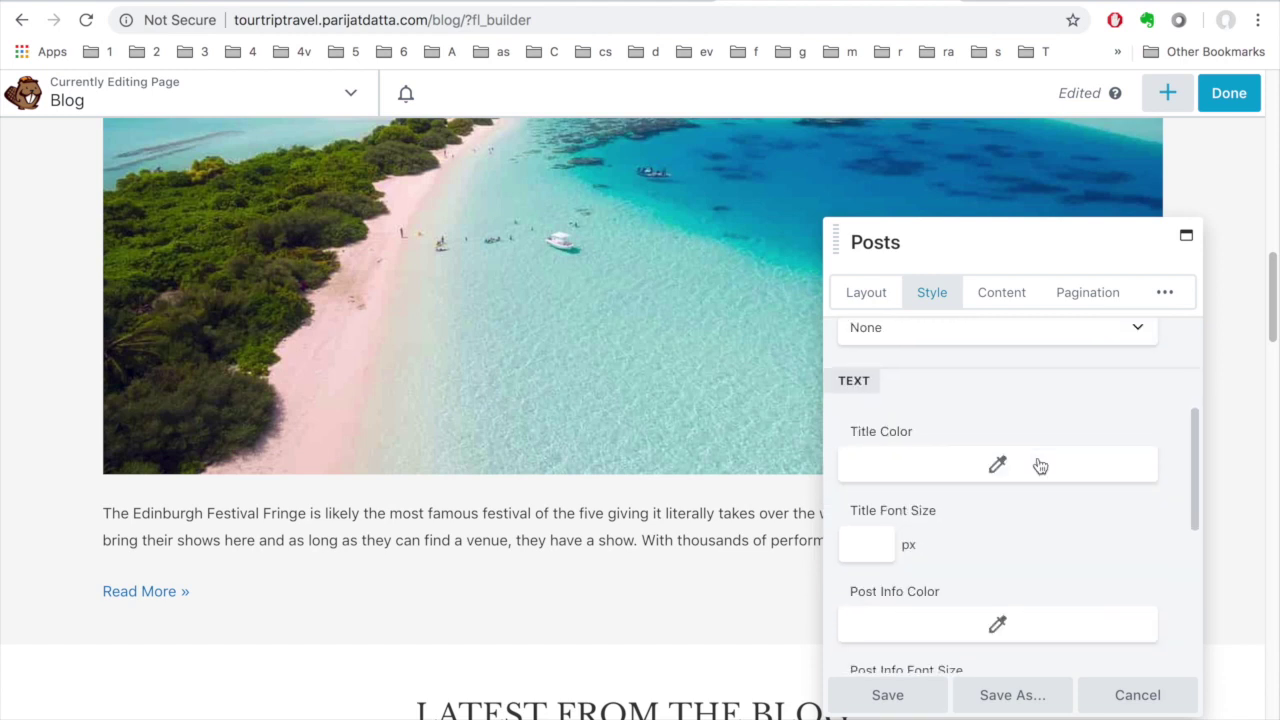
{"action": "scroll", "coordinate": [1040, 466], "scroll_direction": "down", "scroll_amount": 2}
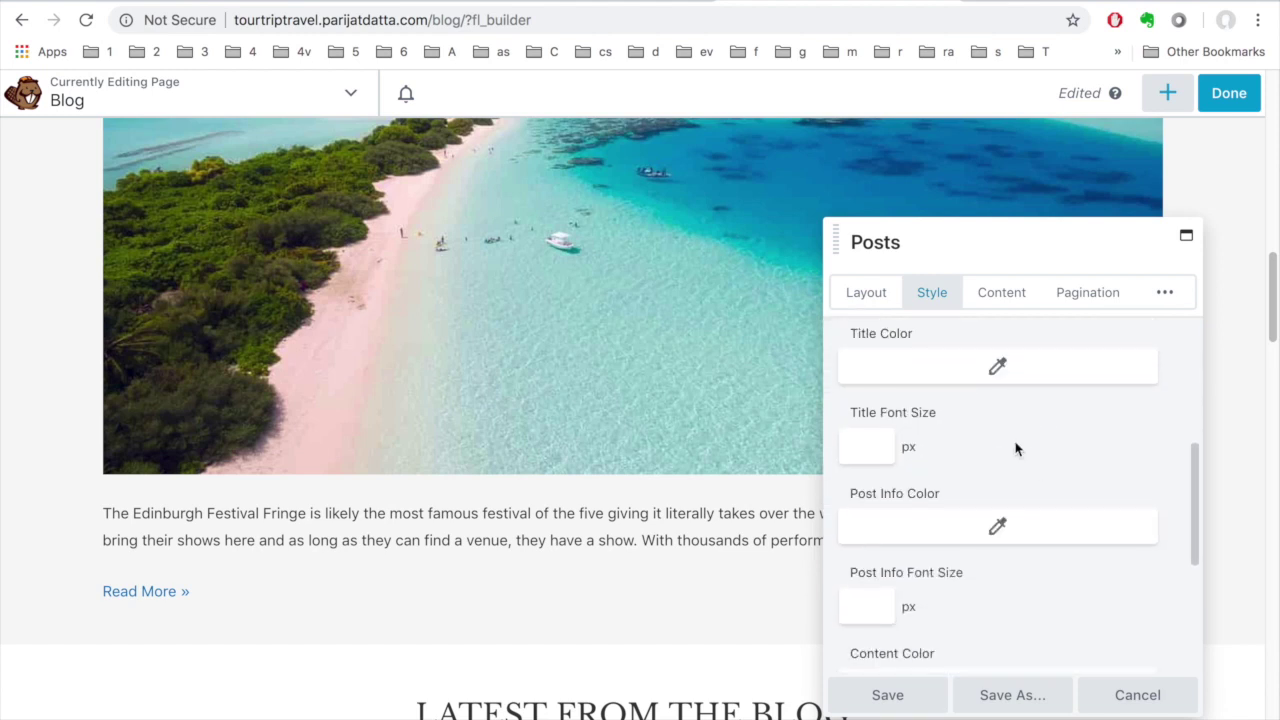
{"action": "scroll", "coordinate": [1015, 449], "scroll_direction": "down", "scroll_amount": 5}
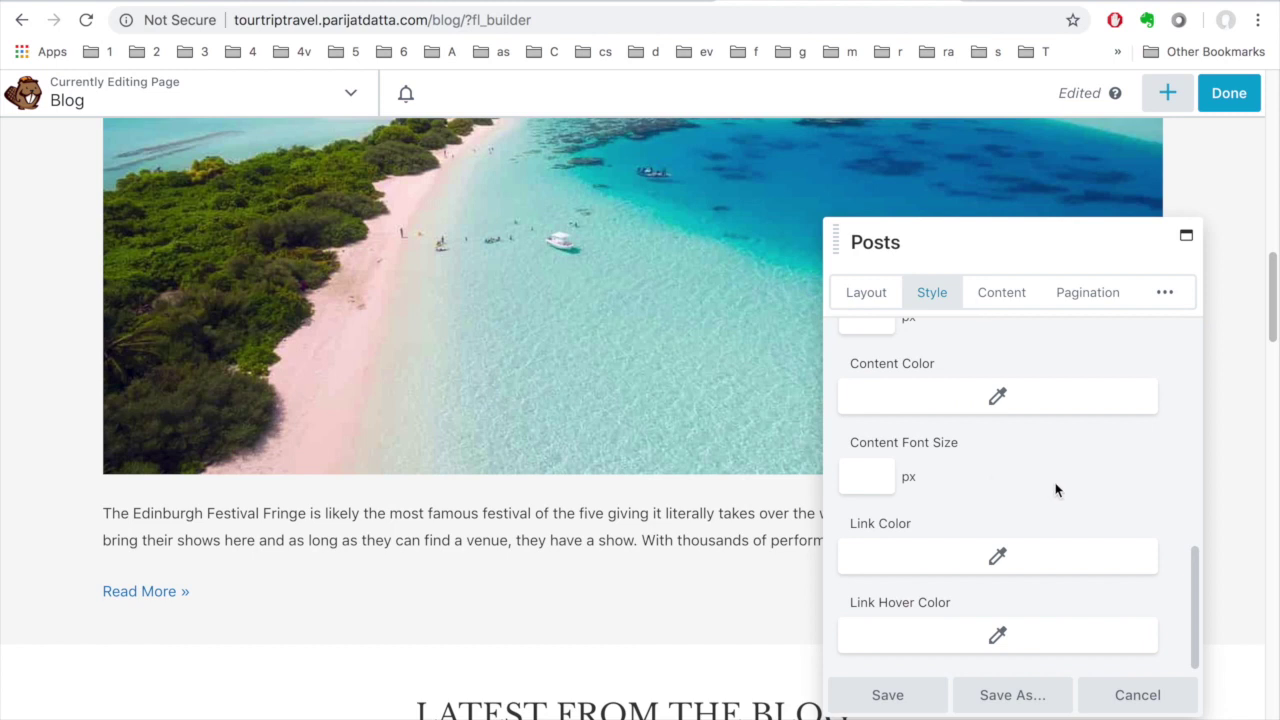
{"action": "left_click", "coordinate": [1101, 292]}
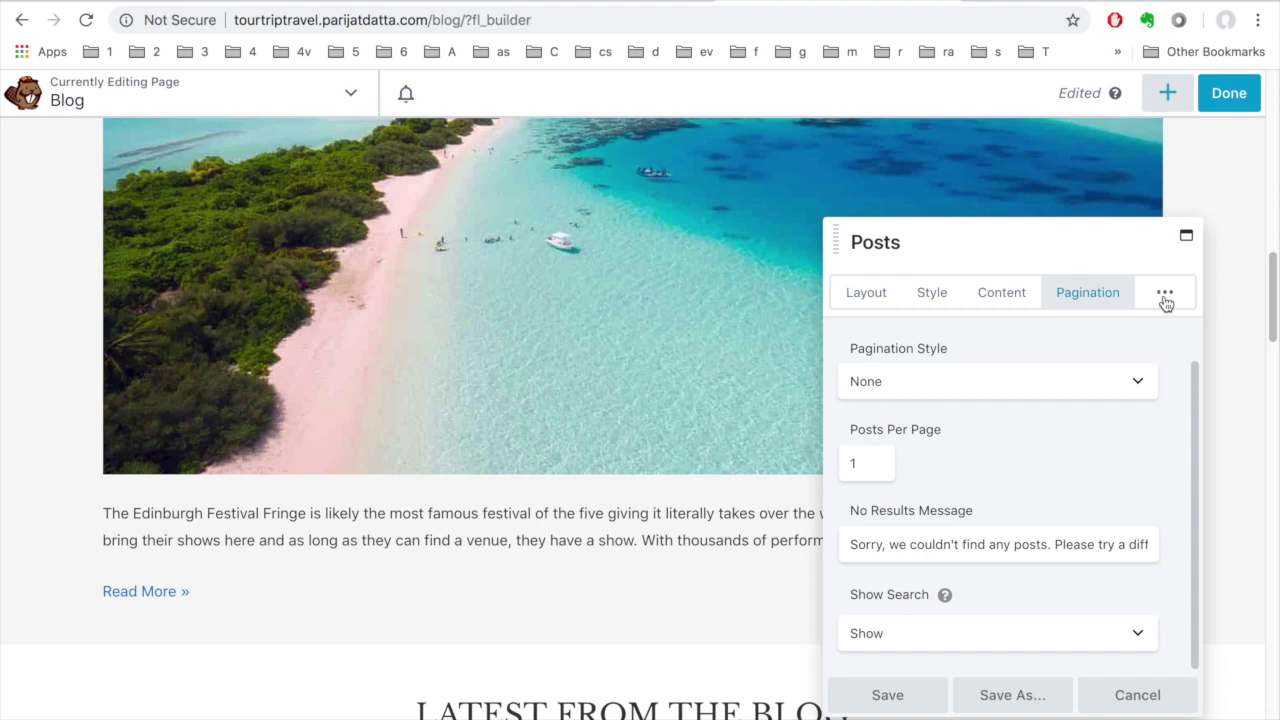
{"action": "left_click", "coordinate": [1134, 694]}
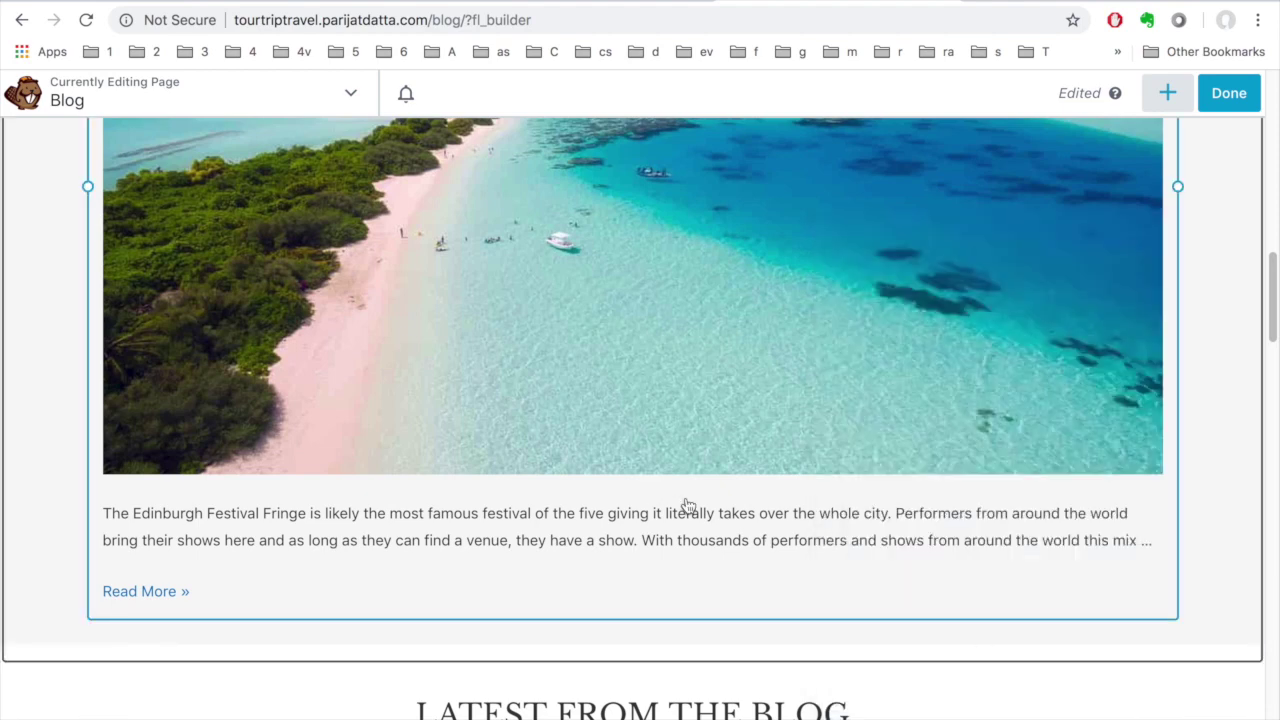
Examine the Latest from the Blog heading and the post gallery beneath it.
{"action": "scroll", "coordinate": [686, 506], "scroll_direction": "down", "scroll_amount": 2}
{"action": "scroll", "coordinate": [686, 506], "scroll_direction": "down", "scroll_amount": 3}
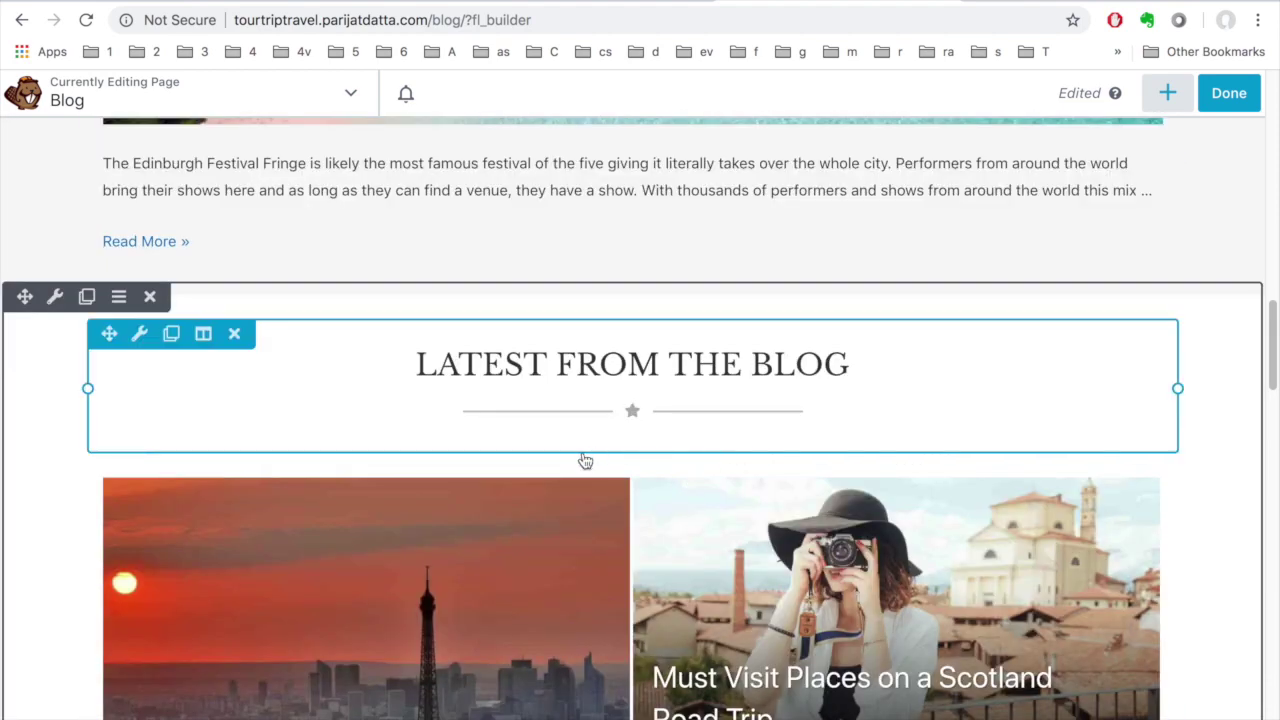
{"action": "scroll", "coordinate": [763, 548], "scroll_direction": "down", "scroll_amount": 2}
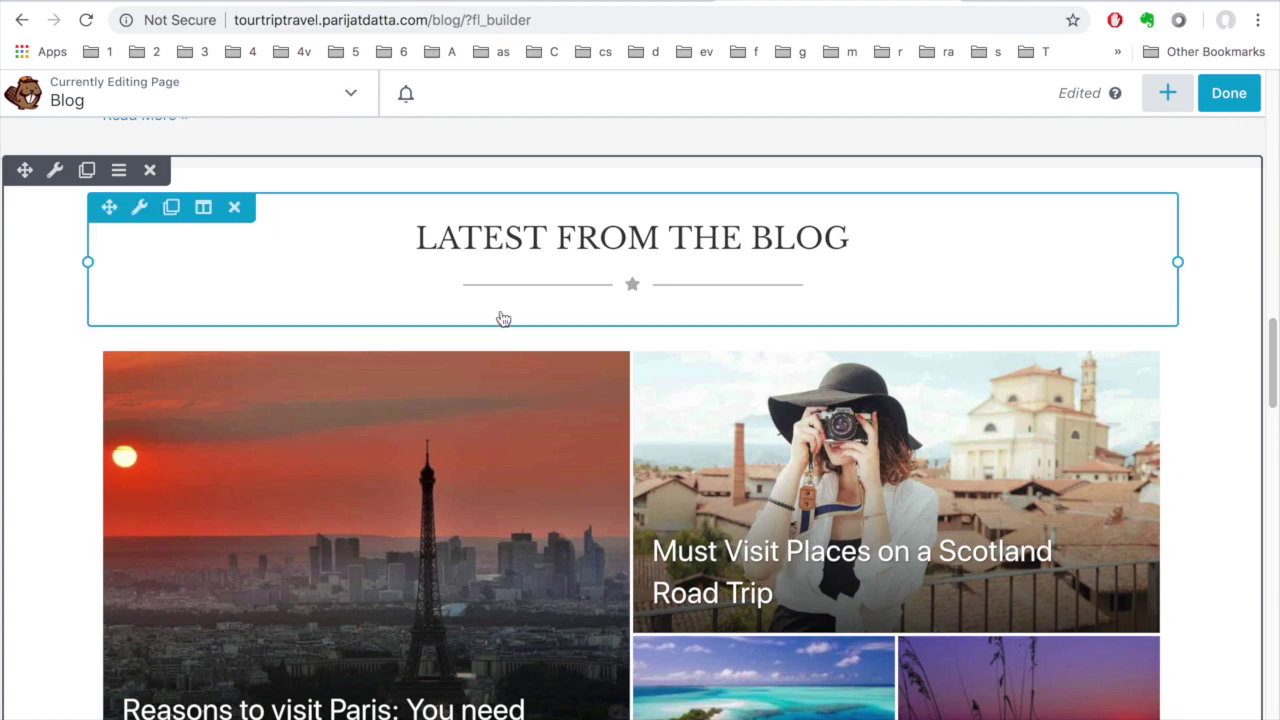
{"action": "scroll", "coordinate": [657, 455], "scroll_direction": "down", "scroll_amount": 2}
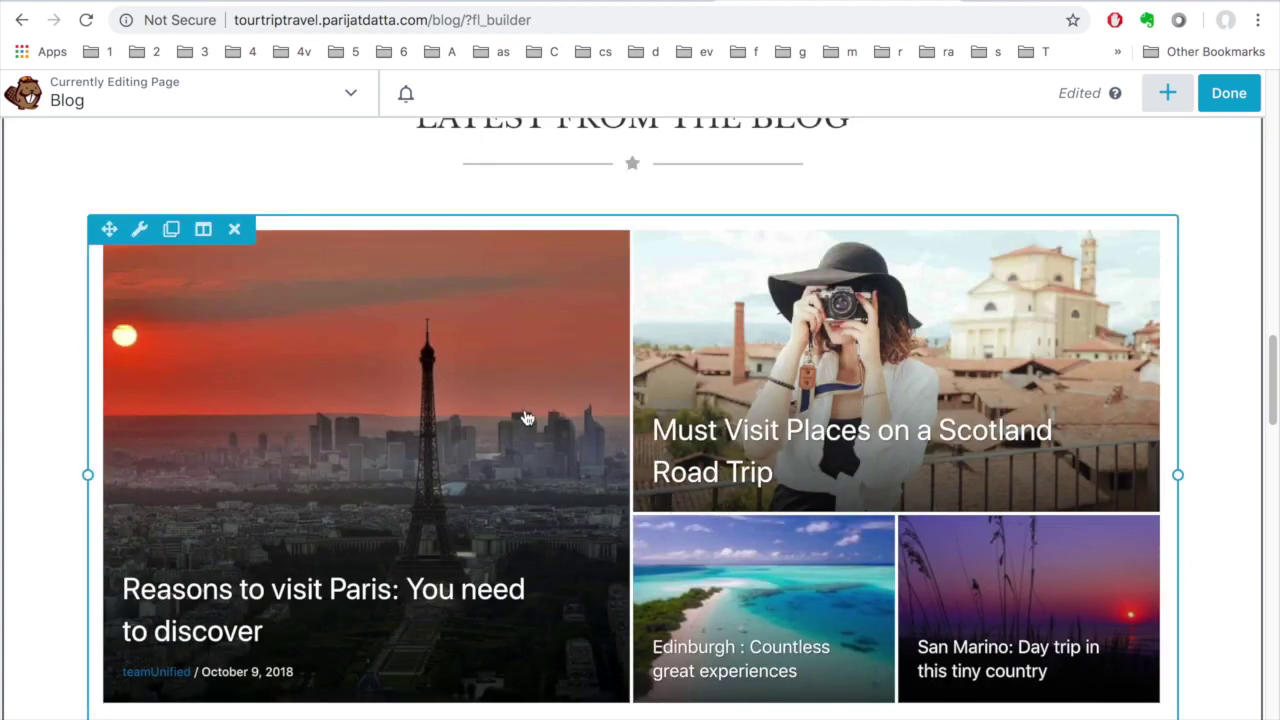
{"action": "scroll", "coordinate": [400, 346], "scroll_direction": "up", "scroll_amount": 3}
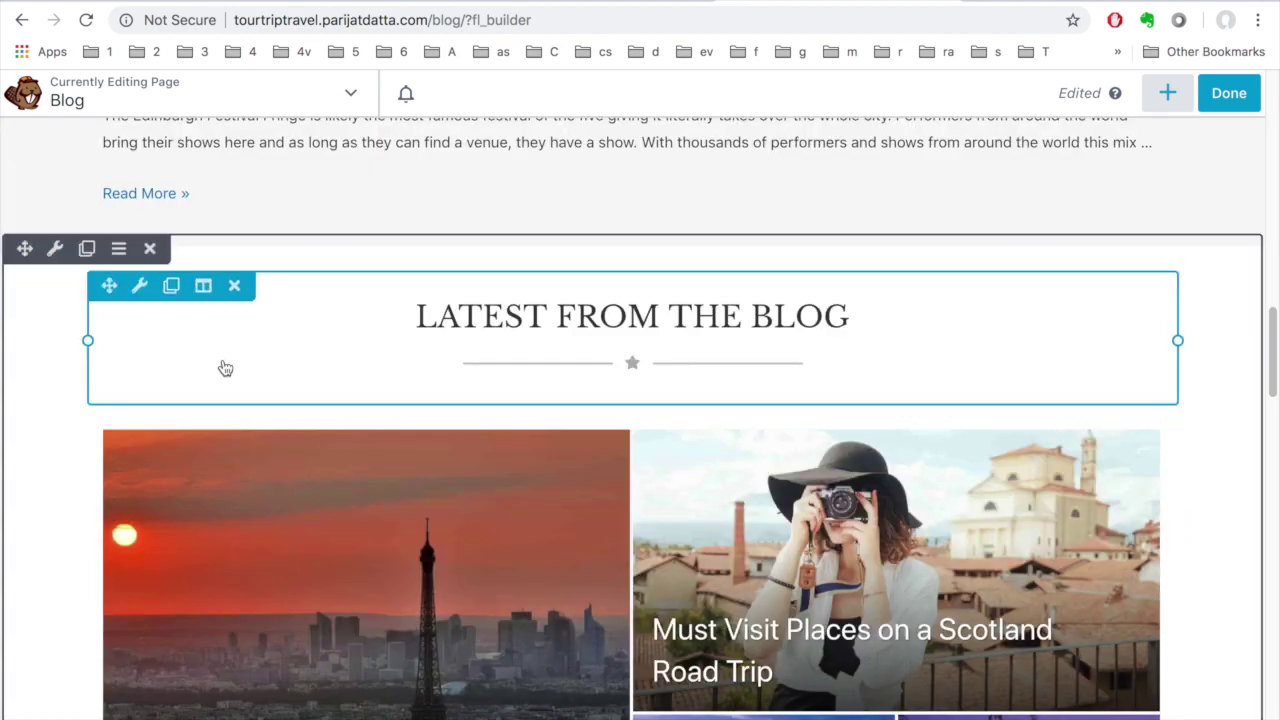
Browse the PowerPack Modules group in the module library, from the creative and content modules to the form styler modules.
{"action": "left_click", "coordinate": [1167, 96]}
{"action": "left_click", "coordinate": [927, 158]}
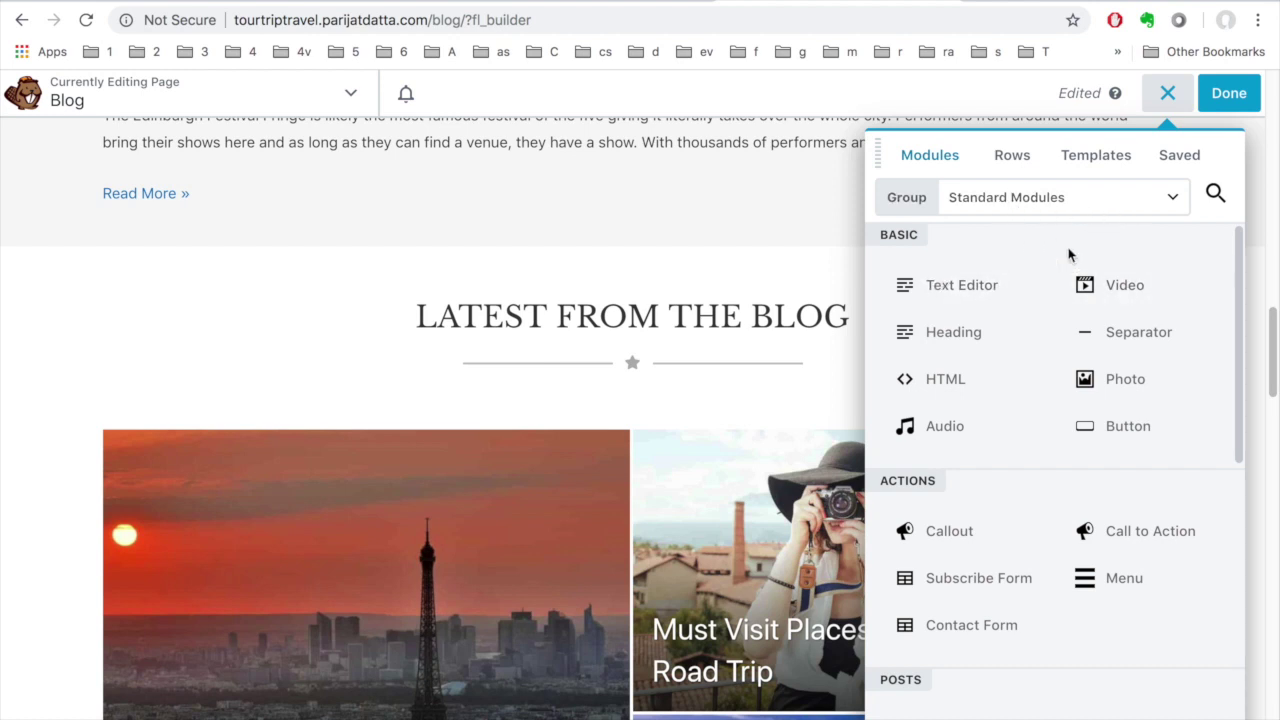
{"action": "left_click", "coordinate": [1172, 196]}
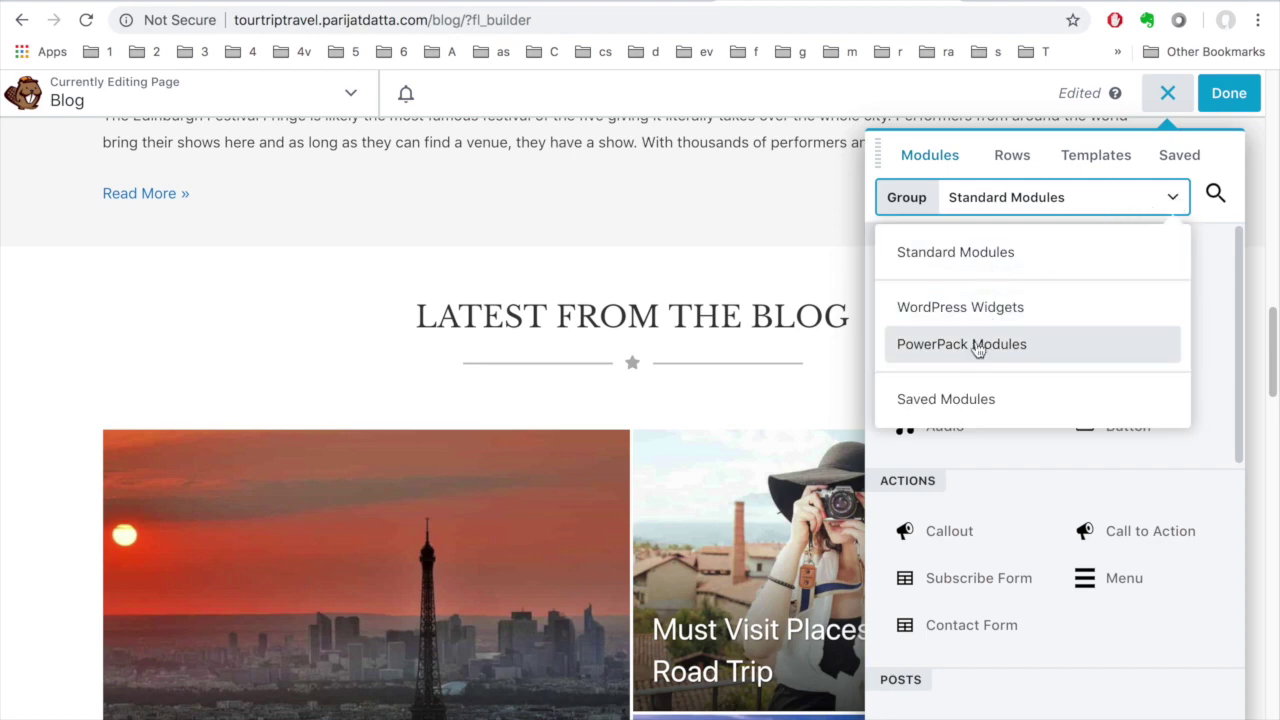
{"action": "left_click", "coordinate": [977, 344]}
{"action": "scroll", "coordinate": [1036, 378], "scroll_direction": "down", "scroll_amount": 5}
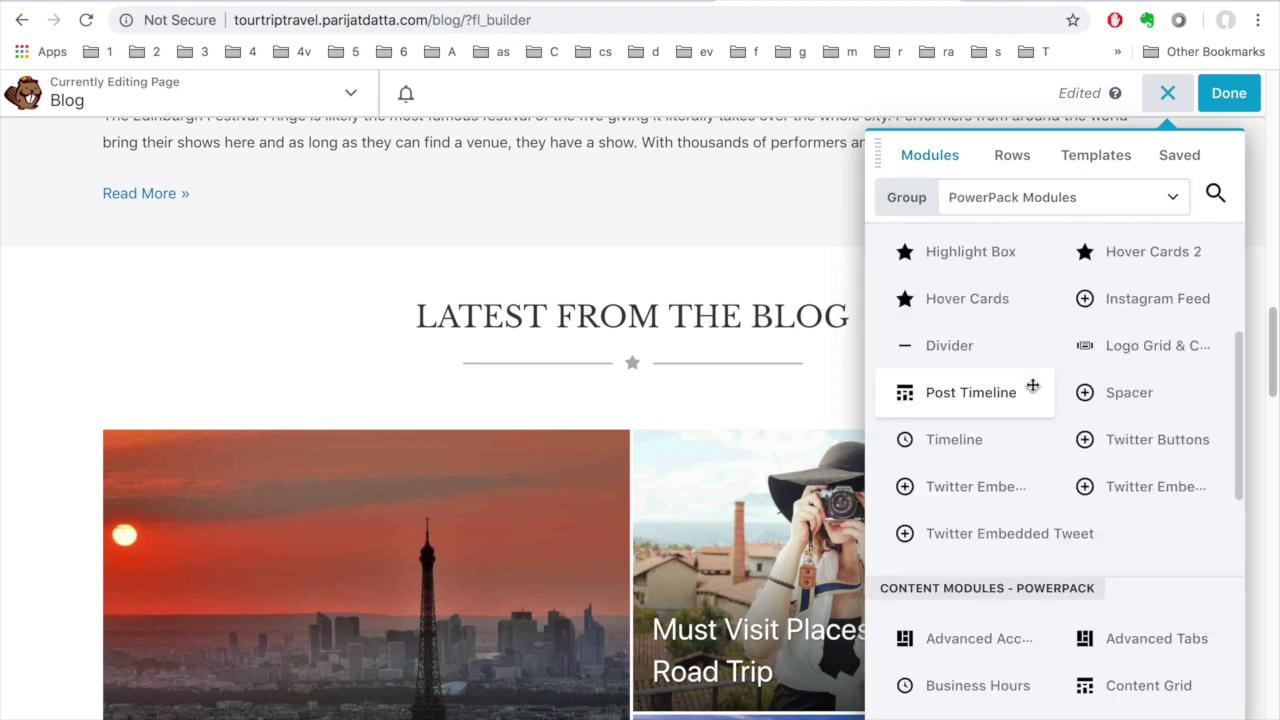
{"action": "scroll", "coordinate": [1030, 389], "scroll_direction": "down", "scroll_amount": 6}
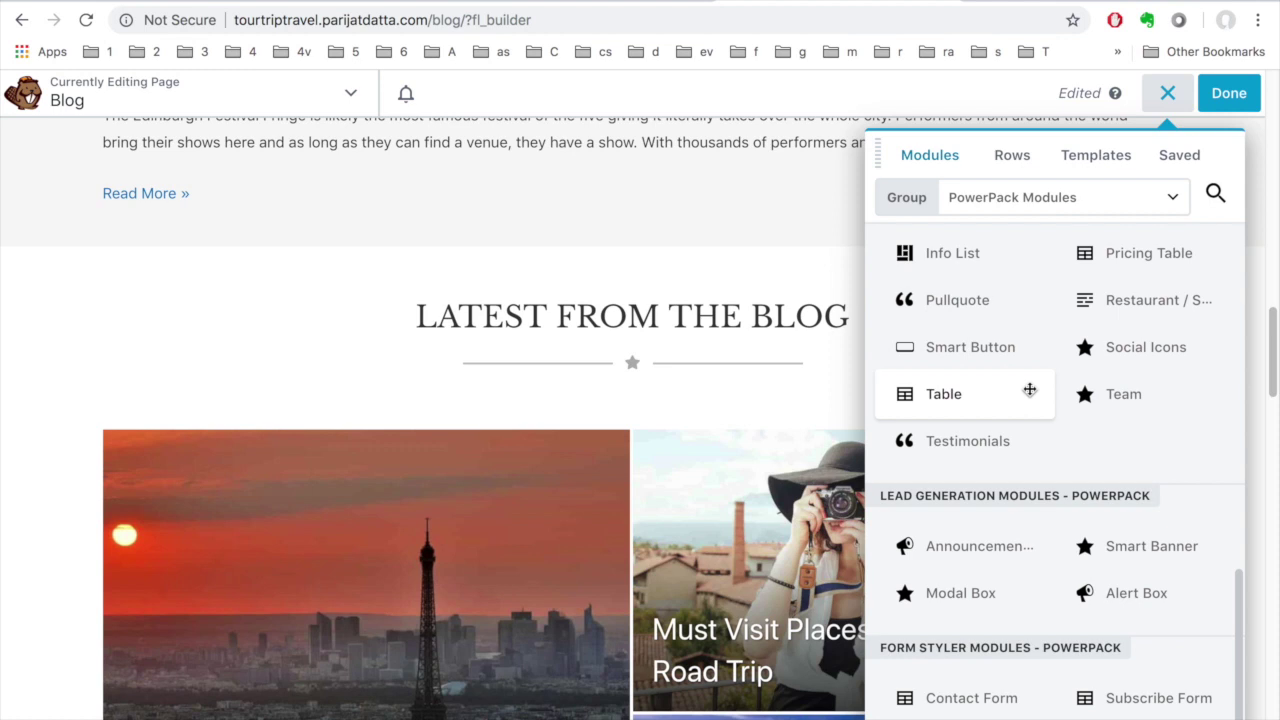
Search the module library for "post", locate the Content Tiles module among the PowerPack modules, and close the library.
{"action": "left_click", "coordinate": [1212, 195]}
{"action": "type", "text": "posr"}
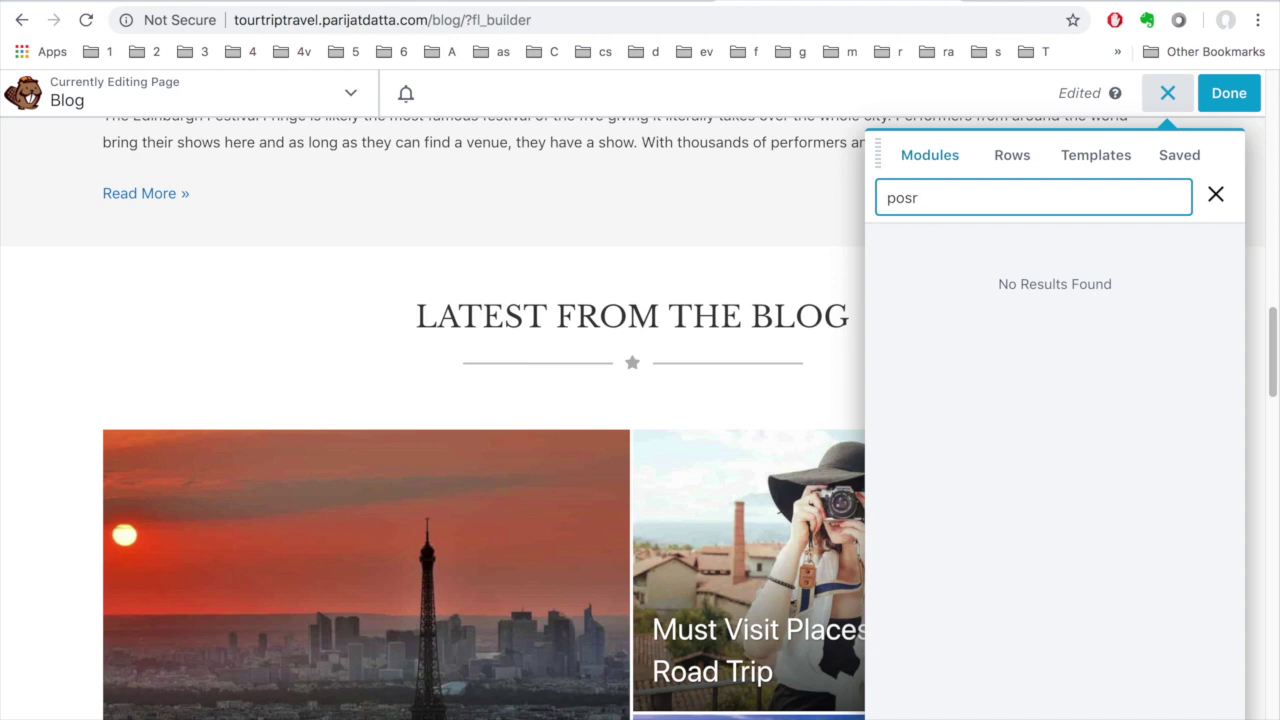
{"action": "key", "text": "BackSpace"}
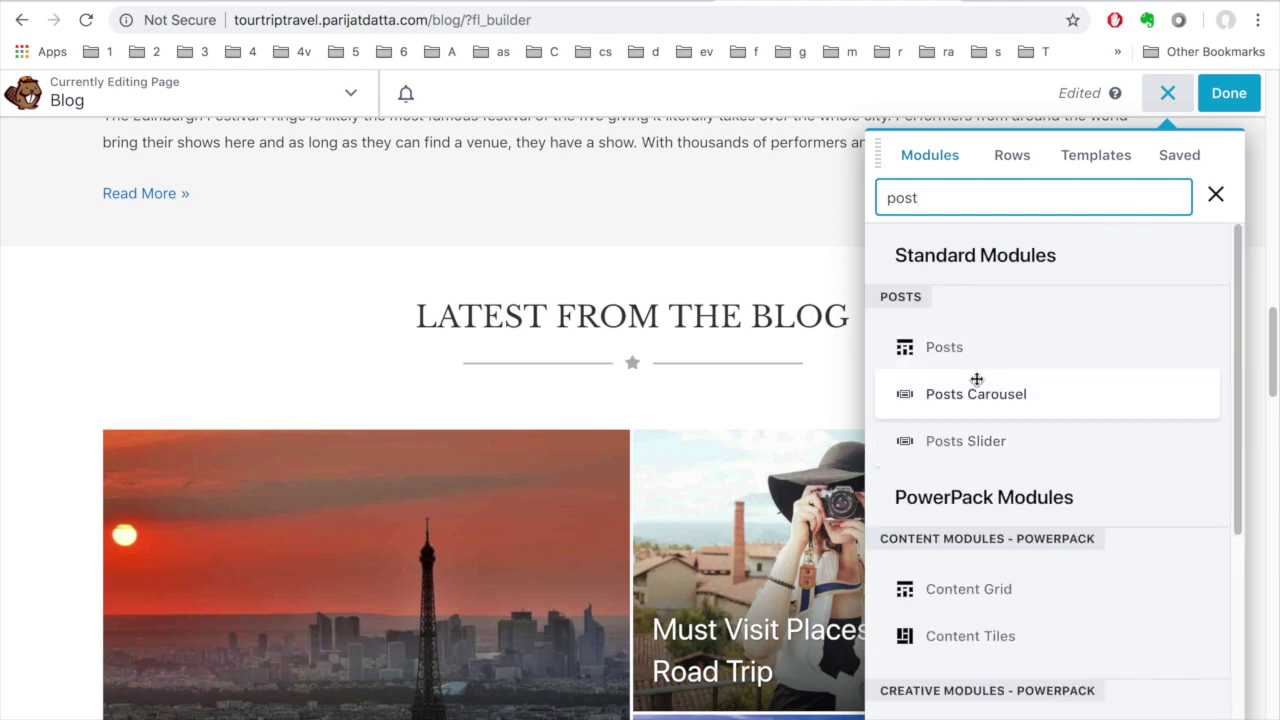
{"action": "scroll", "coordinate": [1008, 423], "scroll_direction": "down", "scroll_amount": 2}
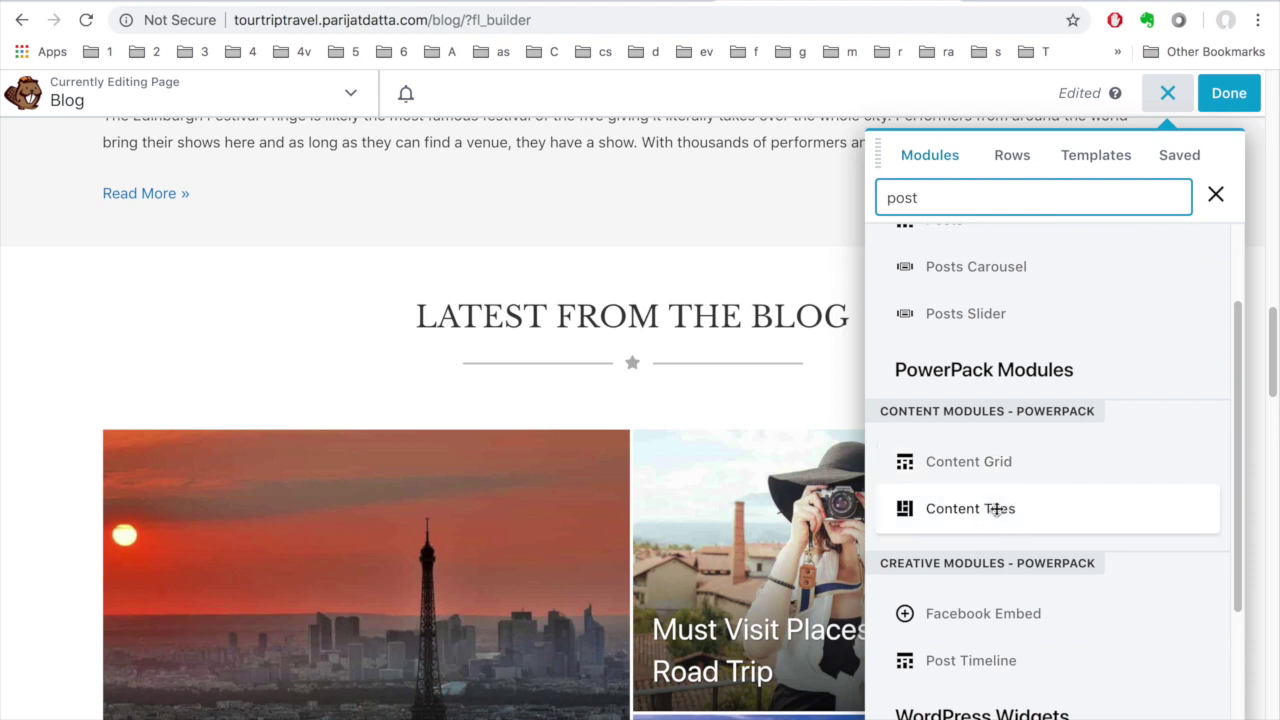
{"action": "mouse_move", "coordinate": [999, 490]}
{"action": "left_mouse_down"}
{"action": "mouse_move", "coordinate": [788, 567]}
{"action": "mouse_move", "coordinate": [517, 563]}
{"action": "mouse_move", "coordinate": [486, 583]}
{"action": "mouse_move", "coordinate": [1005, 507]}
{"action": "left_mouse_up"}
{"action": "left_click", "coordinate": [1215, 194]}
{"action": "scroll", "coordinate": [151, 486], "scroll_direction": "down", "scroll_amount": 1}
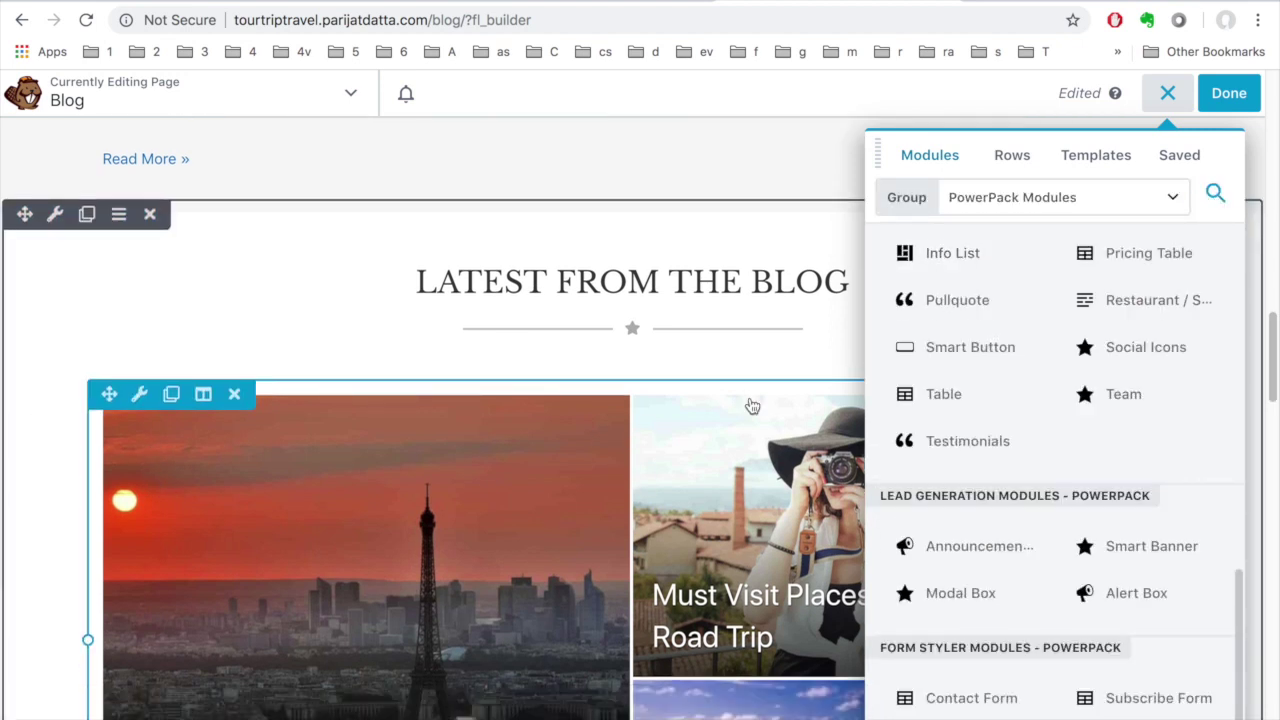
{"action": "left_click", "coordinate": [1160, 97]}
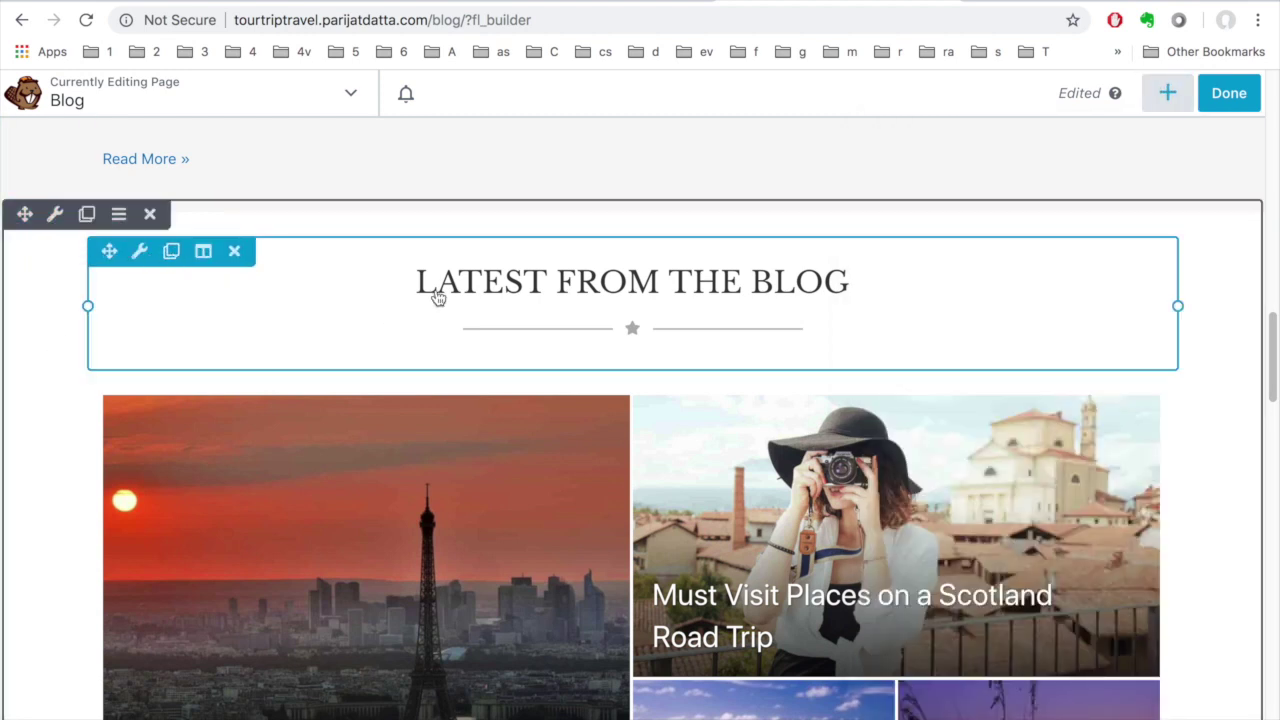
Open the Content Tiles module's settings beneath the Latest from the Blog heading and compare its layout choices, keeping the first layout selected.
{"action": "left_click", "coordinate": [139, 394]}
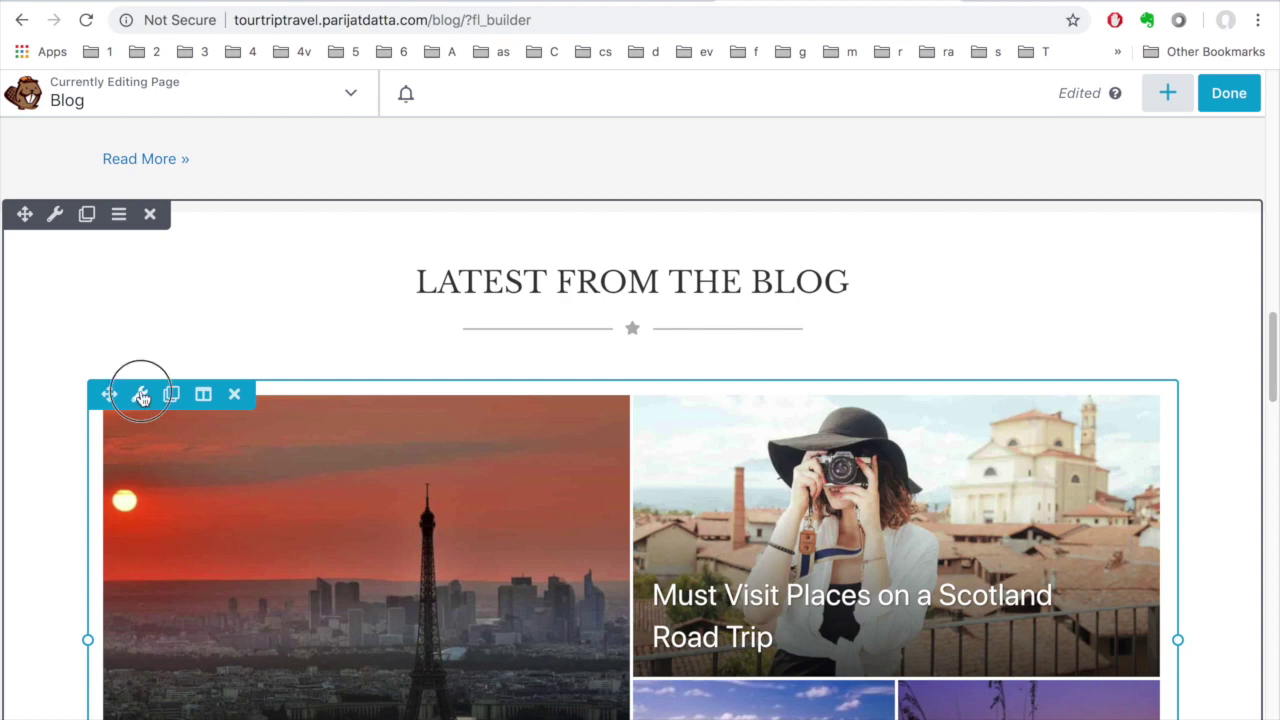
{"action": "scroll", "coordinate": [602, 523], "scroll_direction": "down", "scroll_amount": 2}
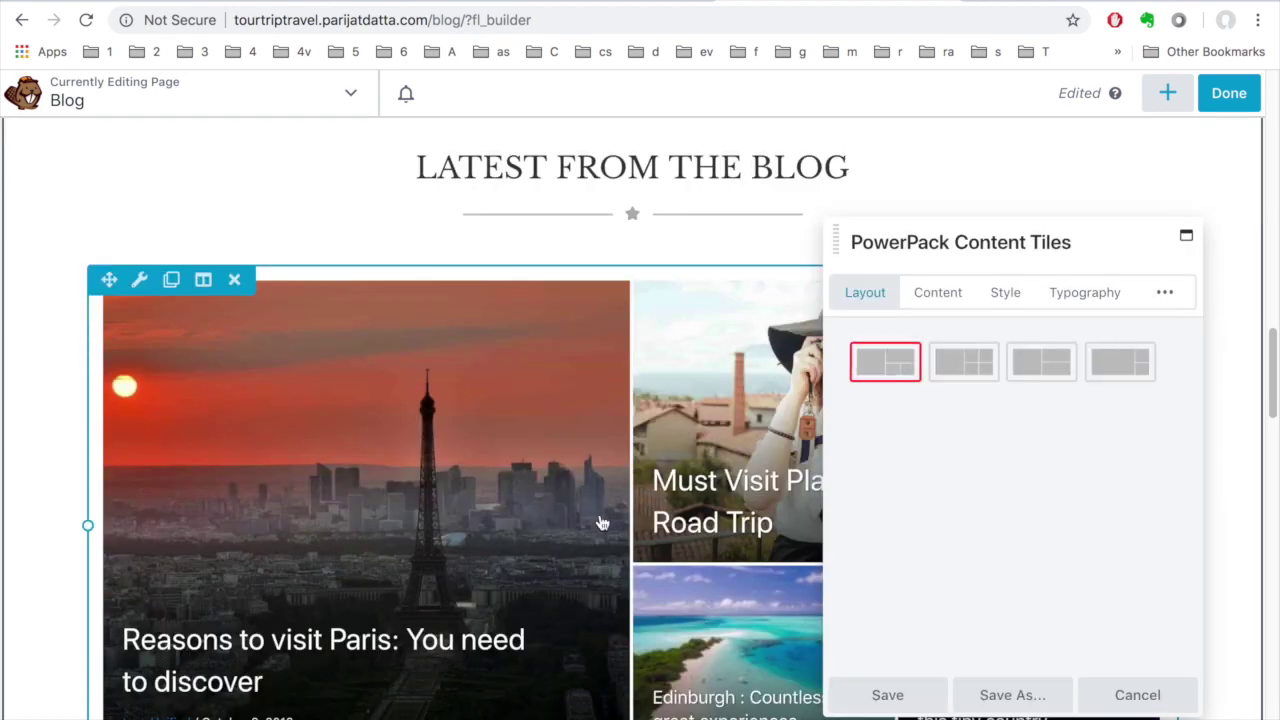
{"action": "scroll", "coordinate": [443, 463], "scroll_direction": "down", "scroll_amount": 3}
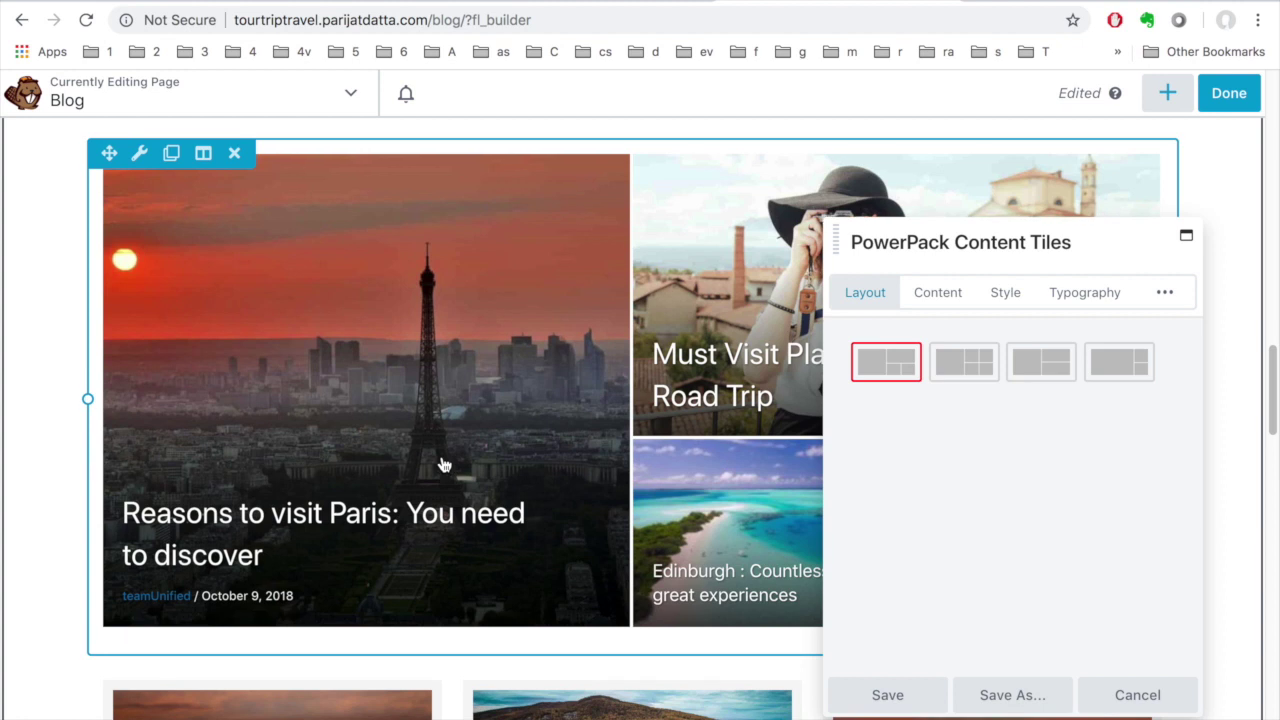
{"action": "scroll", "coordinate": [443, 463], "scroll_direction": "up", "scroll_amount": 1}
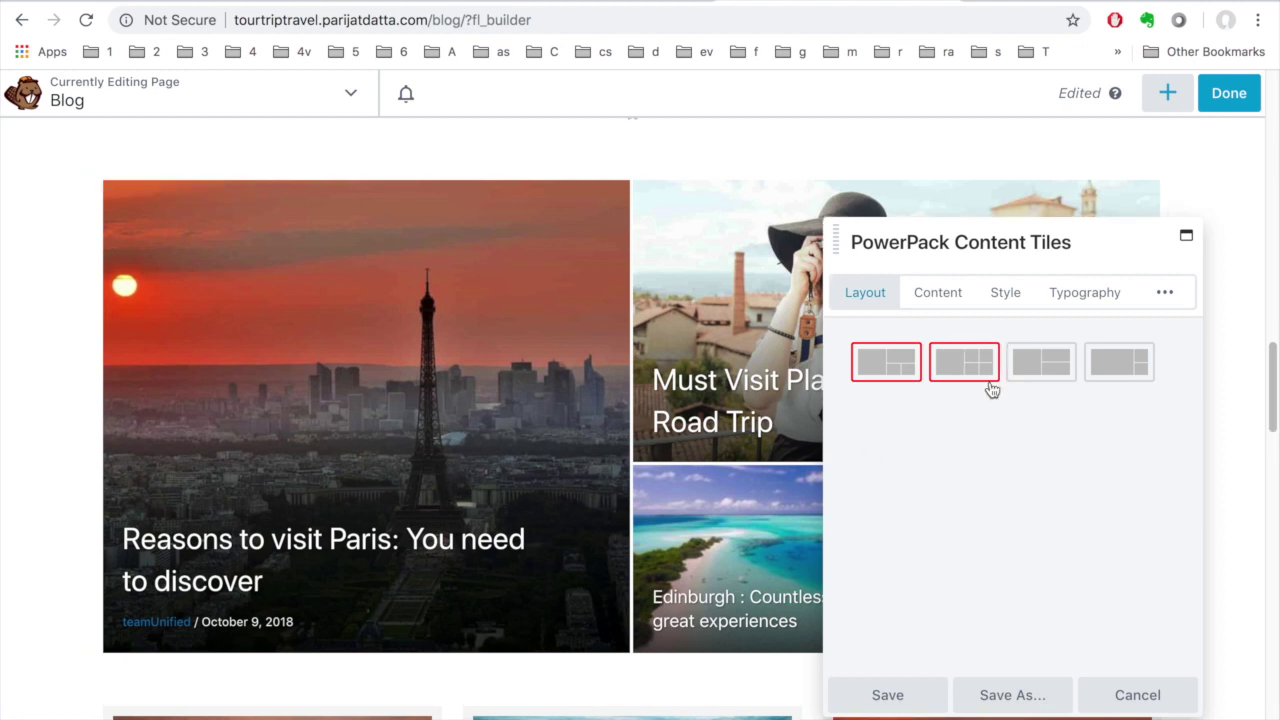
{"action": "left_click_drag", "start_coordinate": [973, 253], "coordinate": [286, 468]}
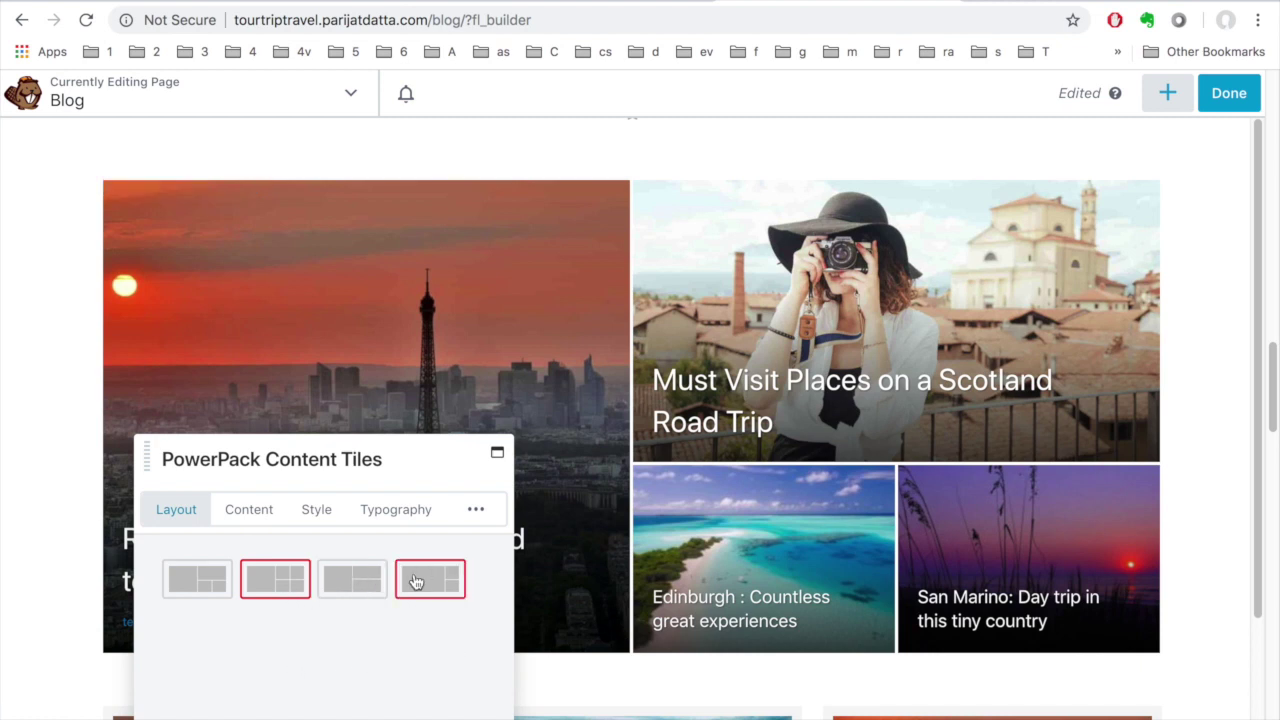
{"action": "left_click", "coordinate": [193, 580]}
Review the Content Tiles module's post type, ordering, offset and no results message settings, with the settings window moved up into full view.
{"action": "left_click", "coordinate": [249, 510]}
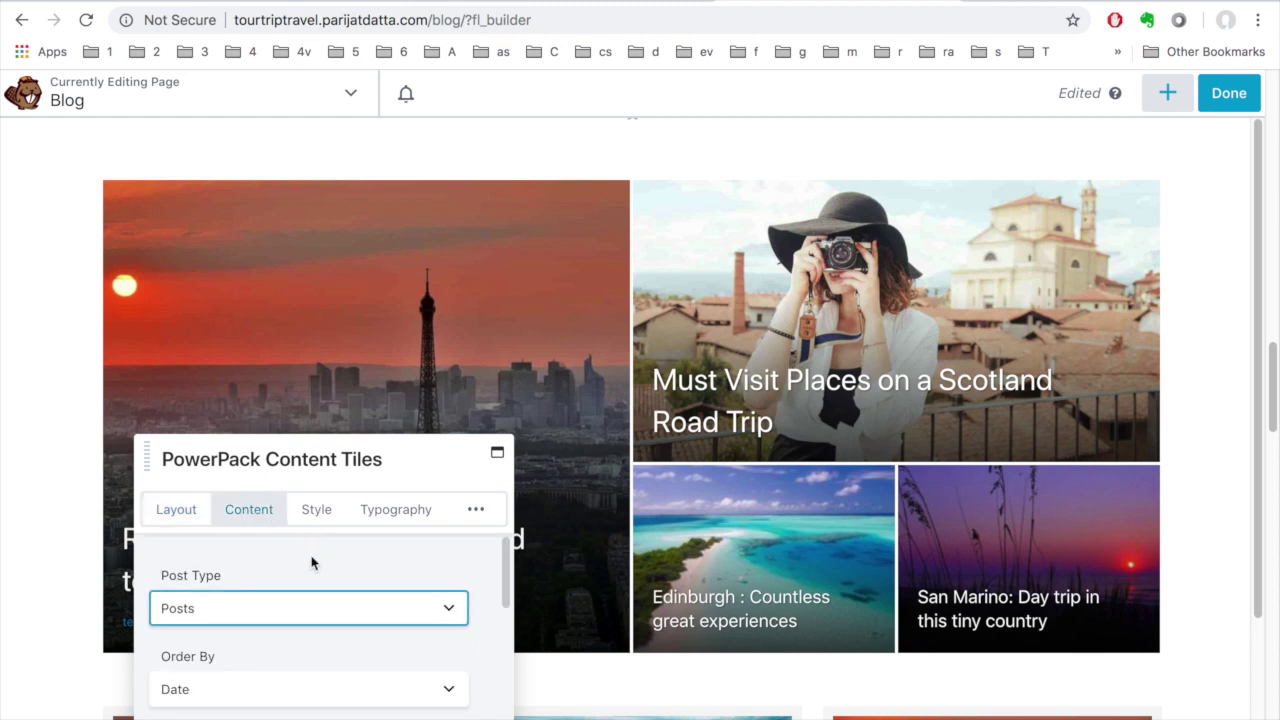
{"action": "scroll", "coordinate": [312, 564], "scroll_direction": "down", "scroll_amount": 1}
{"action": "left_click_drag", "start_coordinate": [411, 449], "coordinate": [395, 277]}
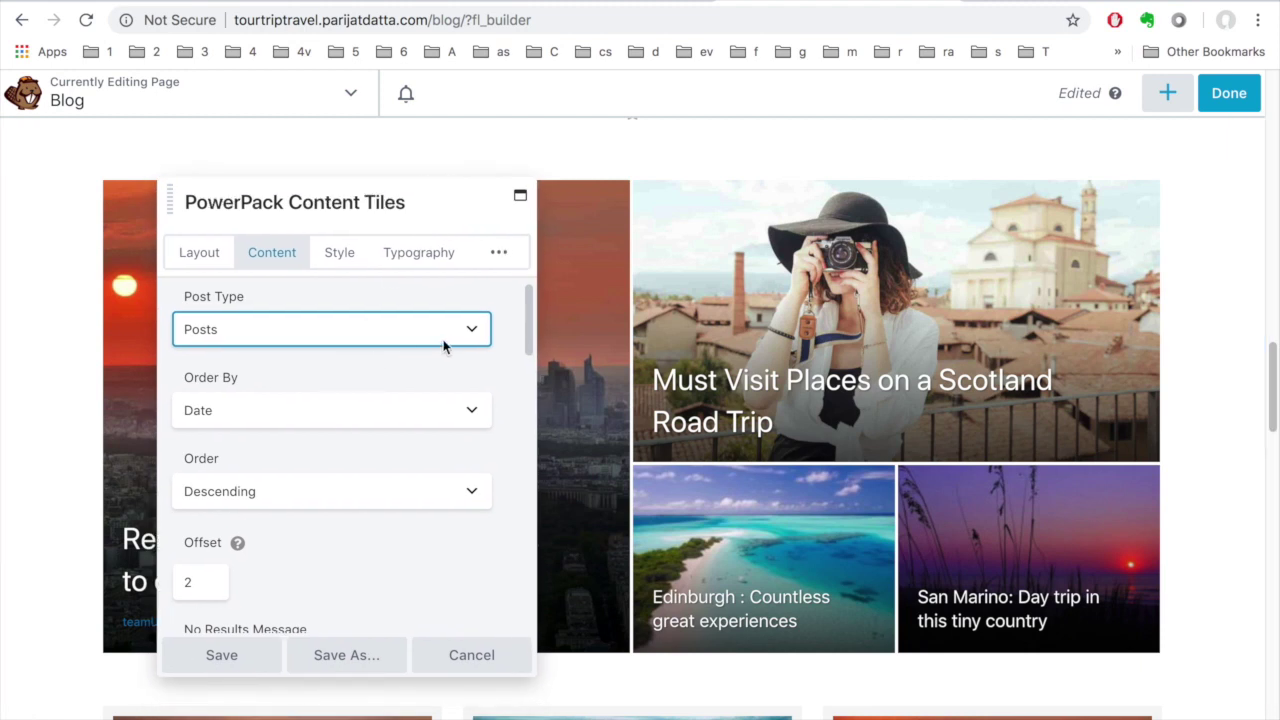
{"action": "scroll", "coordinate": [391, 417], "scroll_direction": "down", "scroll_amount": 1}
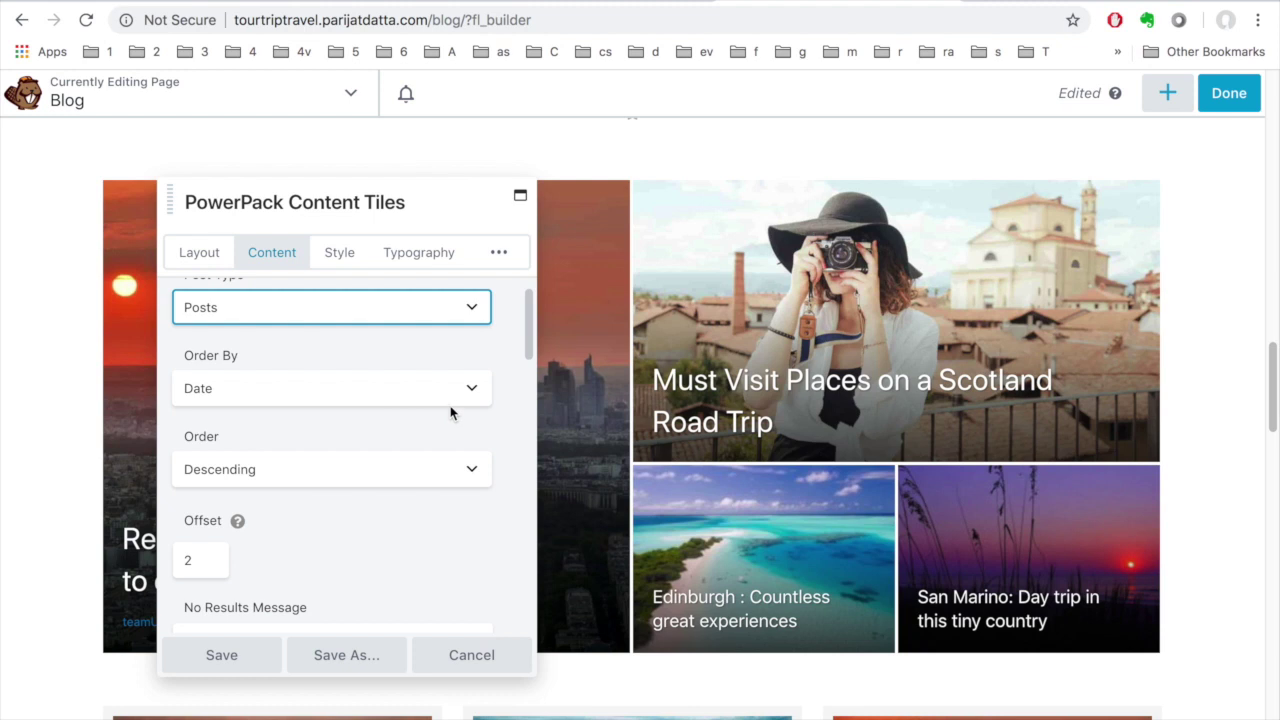
{"action": "scroll", "coordinate": [451, 411], "scroll_direction": "down", "scroll_amount": 4}
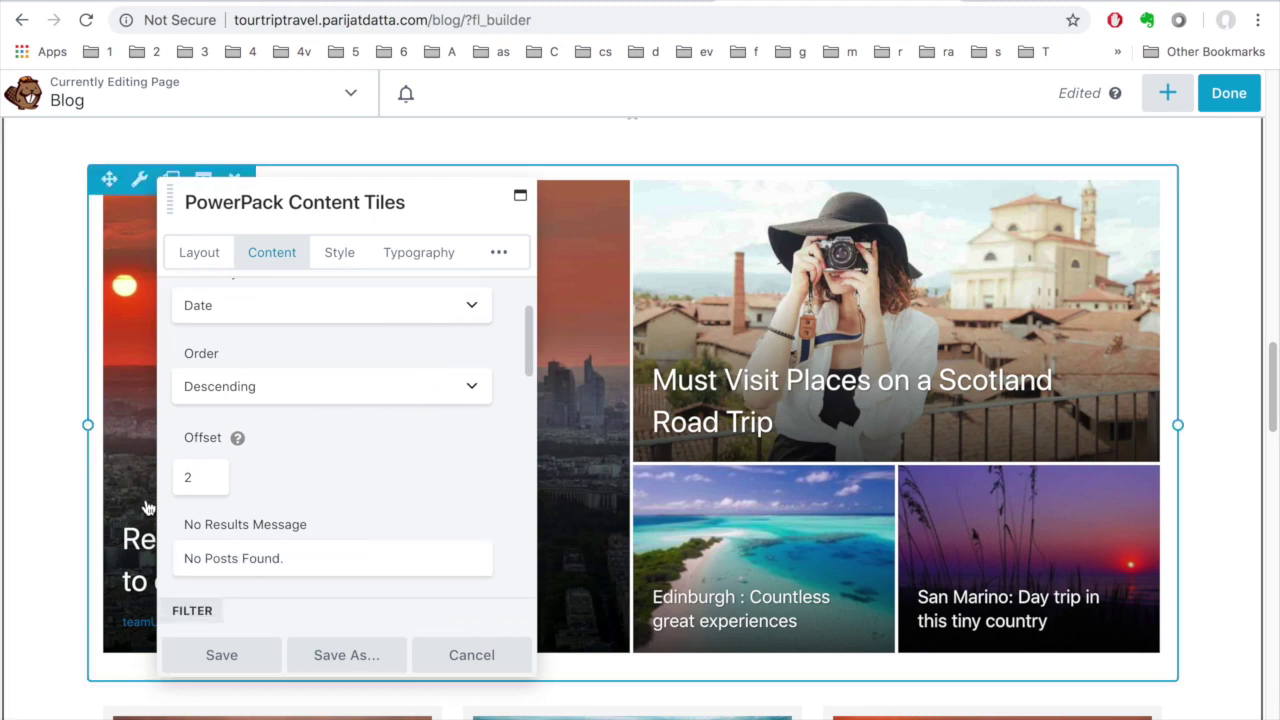
{"action": "scroll", "coordinate": [338, 450], "scroll_direction": "up", "scroll_amount": 1}
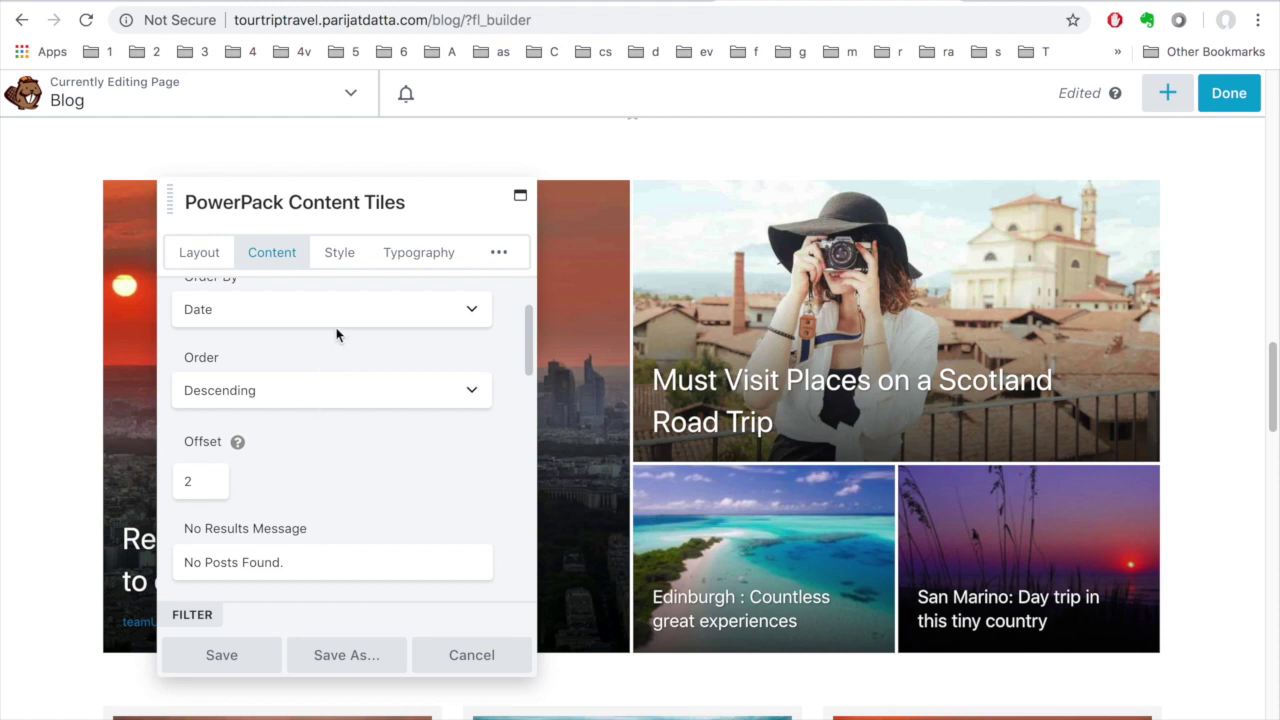
{"action": "scroll", "coordinate": [340, 327], "scroll_direction": "up", "scroll_amount": 1}
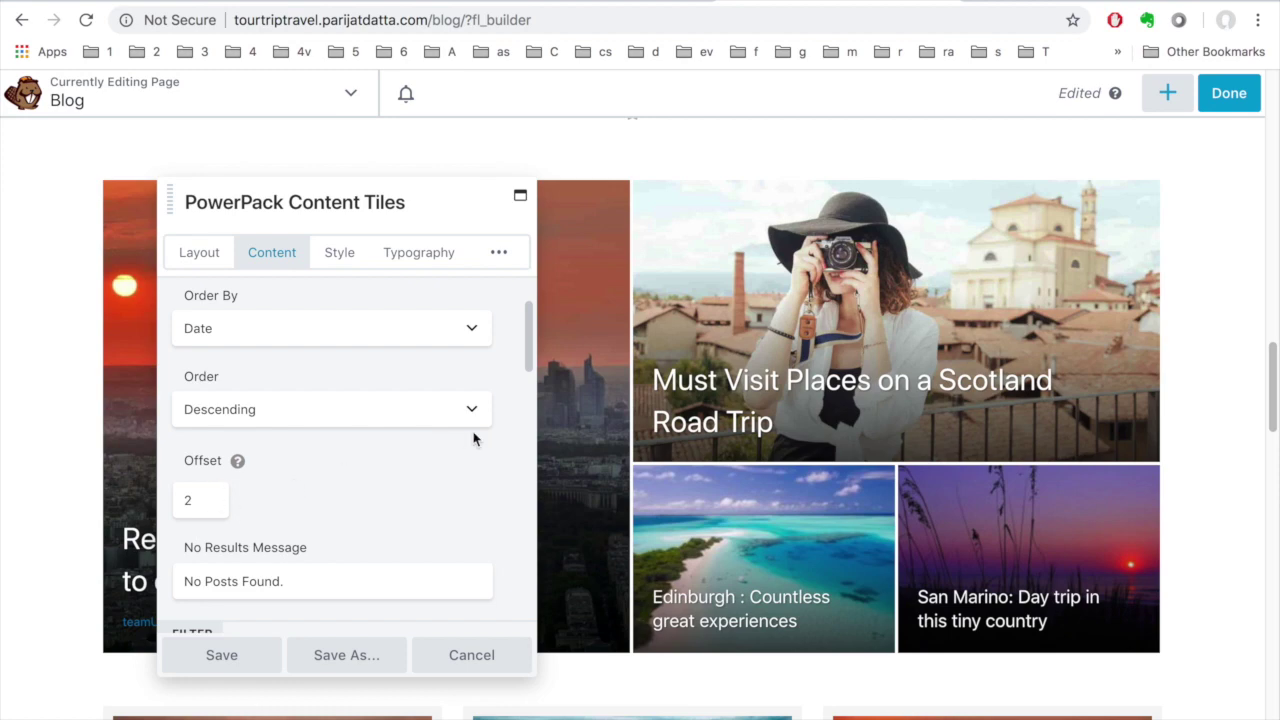
{"action": "scroll", "coordinate": [740, 380], "scroll_direction": "down", "scroll_amount": 1}
{"action": "scroll", "coordinate": [460, 456], "scroll_direction": "down", "scroll_amount": 1}
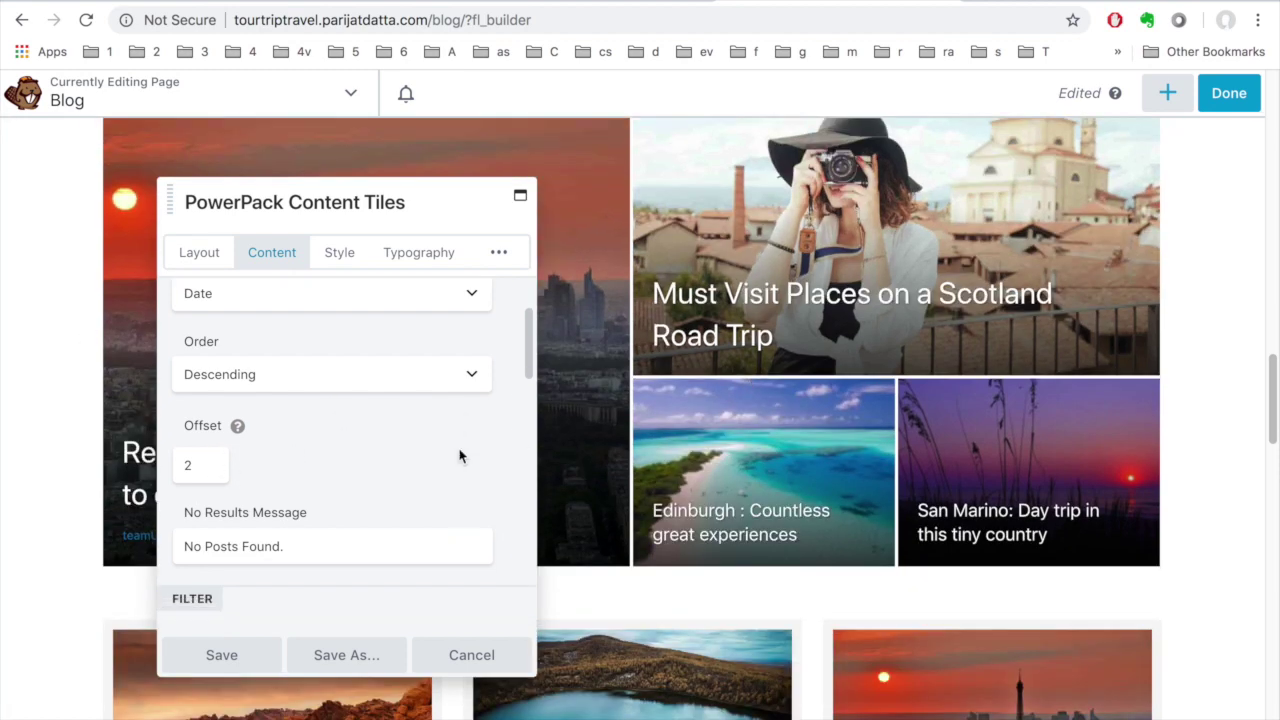
Review the Content Tiles module's filter and tile image size settings, and check the large tile size choices without changing the selection.
{"action": "scroll", "coordinate": [447, 472], "scroll_direction": "down", "scroll_amount": 8}
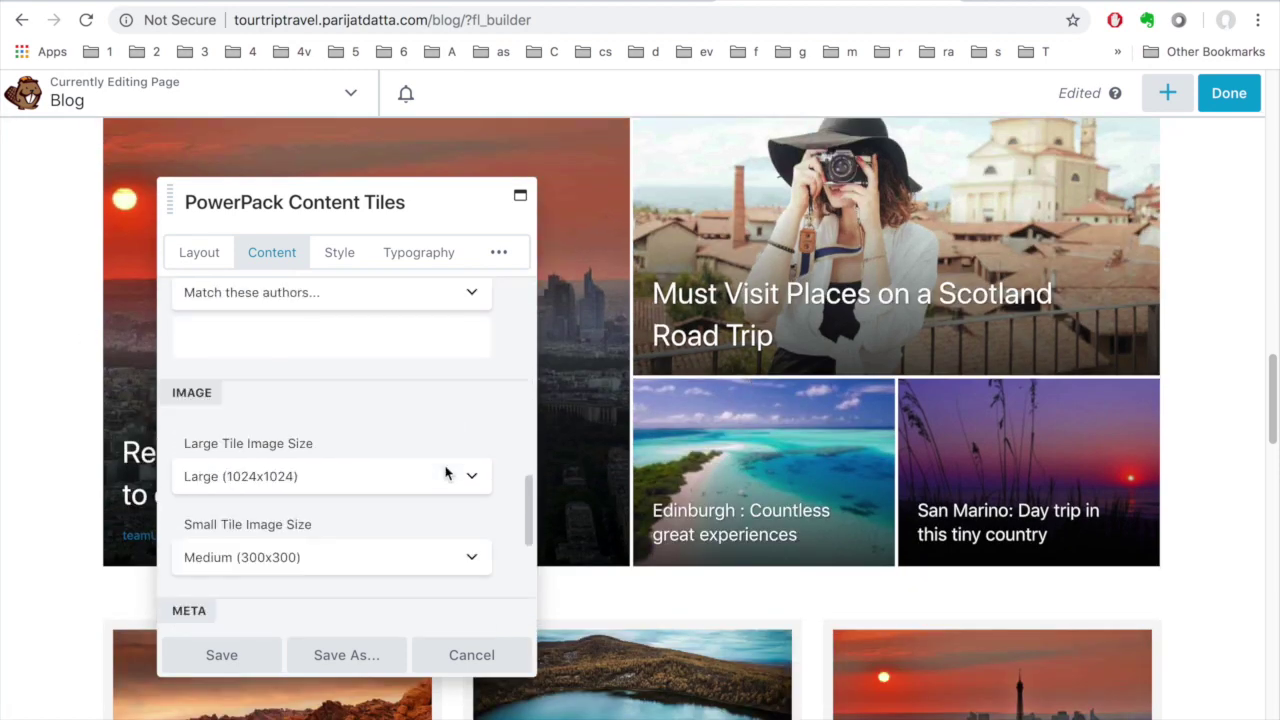
{"action": "scroll", "coordinate": [446, 458], "scroll_direction": "down", "scroll_amount": 4}
{"action": "scroll", "coordinate": [430, 450], "scroll_direction": "up", "scroll_amount": 4}
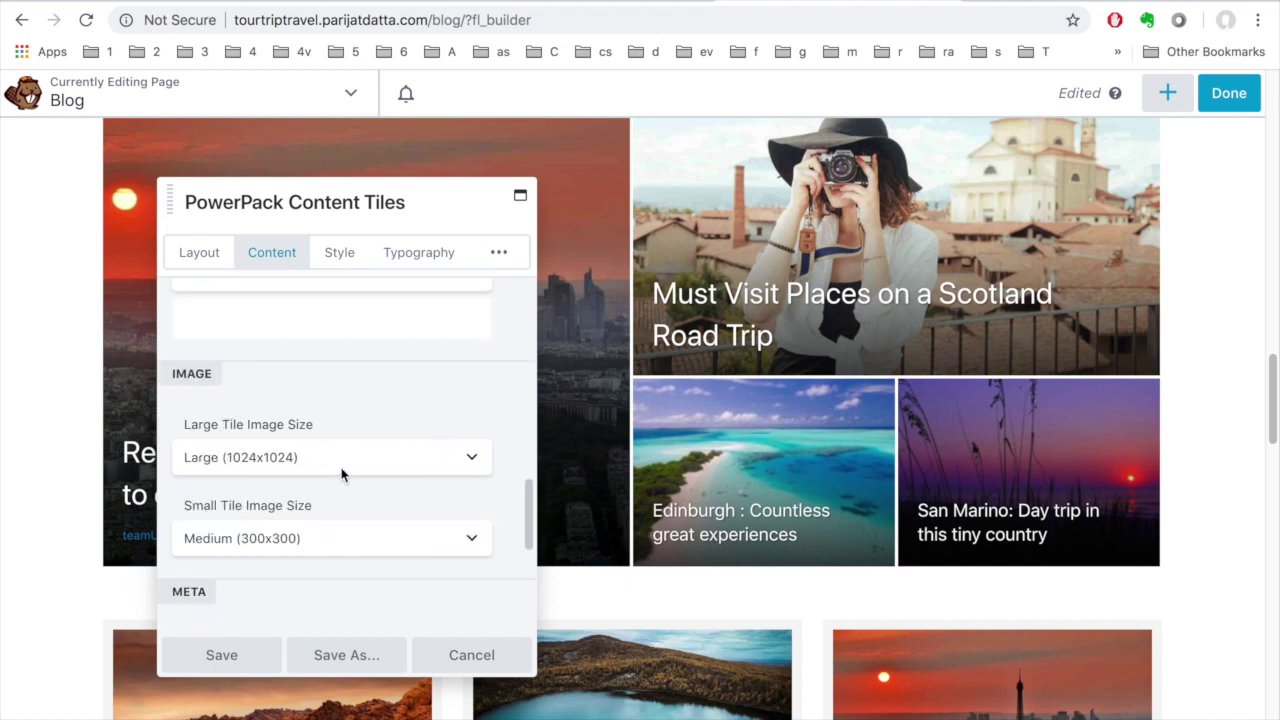
{"action": "scroll", "coordinate": [341, 474], "scroll_direction": "down", "scroll_amount": 1}
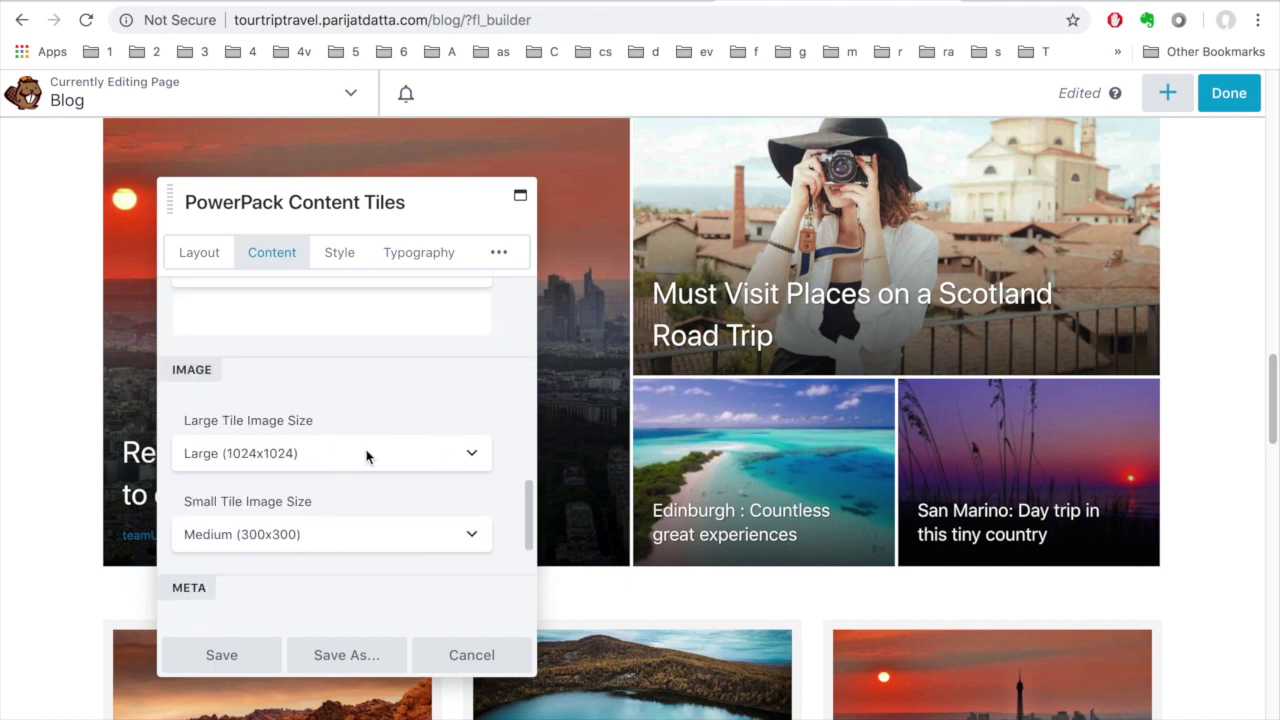
{"action": "left_click", "coordinate": [451, 458]}
{"action": "left_click", "coordinate": [457, 450]}
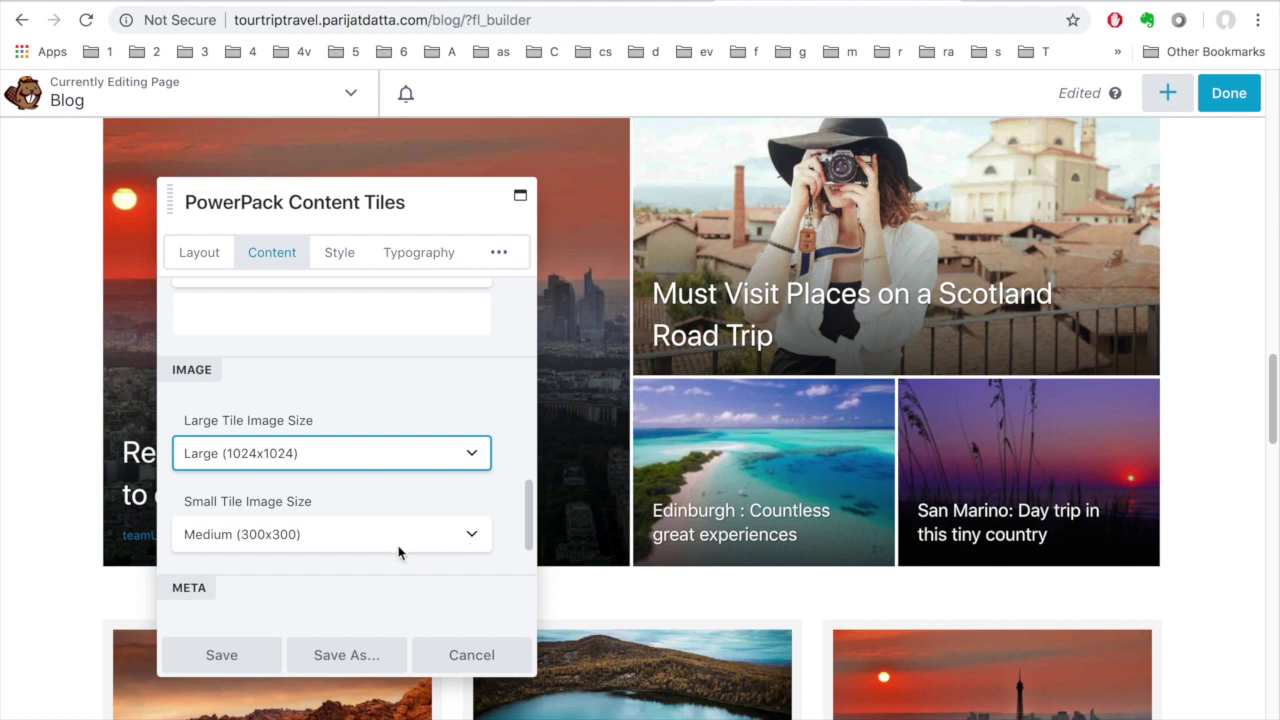
Review the Content Tiles module's meta settings, including date, date format, taxonomy and meta separator.
{"action": "scroll", "coordinate": [440, 553], "scroll_direction": "down", "scroll_amount": 1}
{"action": "scroll", "coordinate": [438, 553], "scroll_direction": "down", "scroll_amount": 5}
{"action": "scroll", "coordinate": [438, 553], "scroll_direction": "down", "scroll_amount": 5}
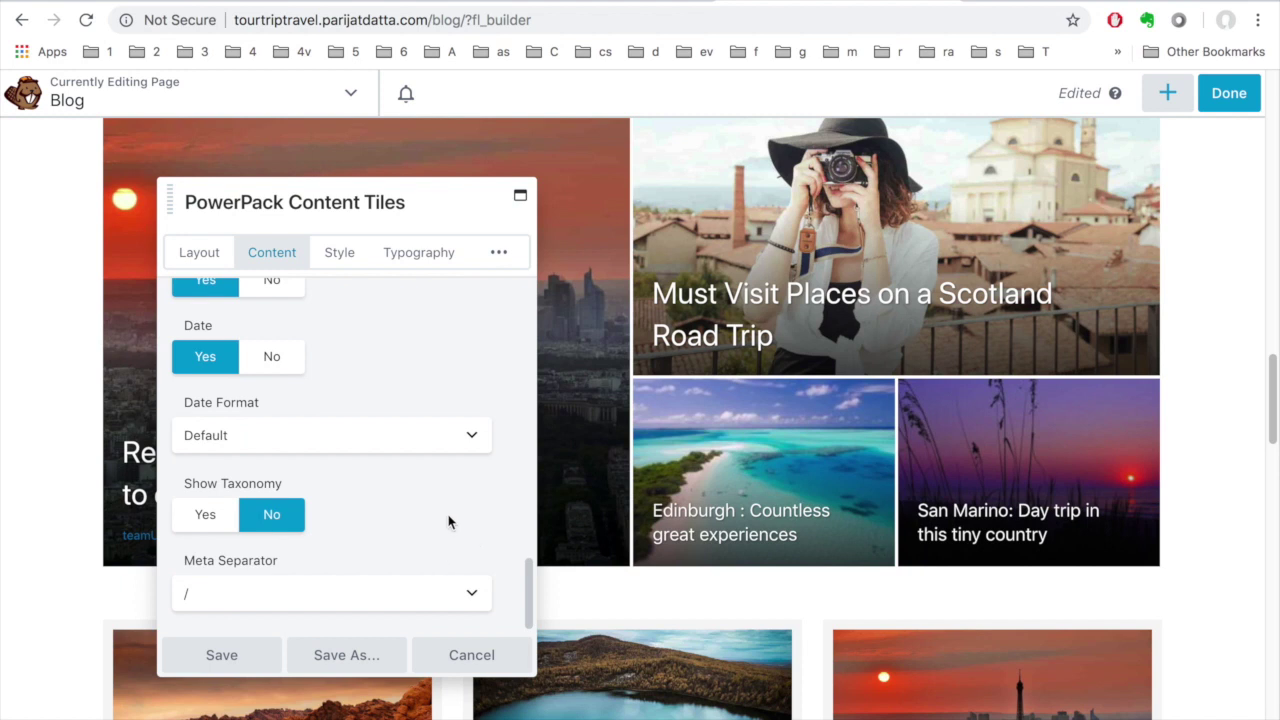
Review the Content Tiles module's height, spacing, color and typography settings, and close the module without saving.
{"action": "left_click", "coordinate": [338, 256]}
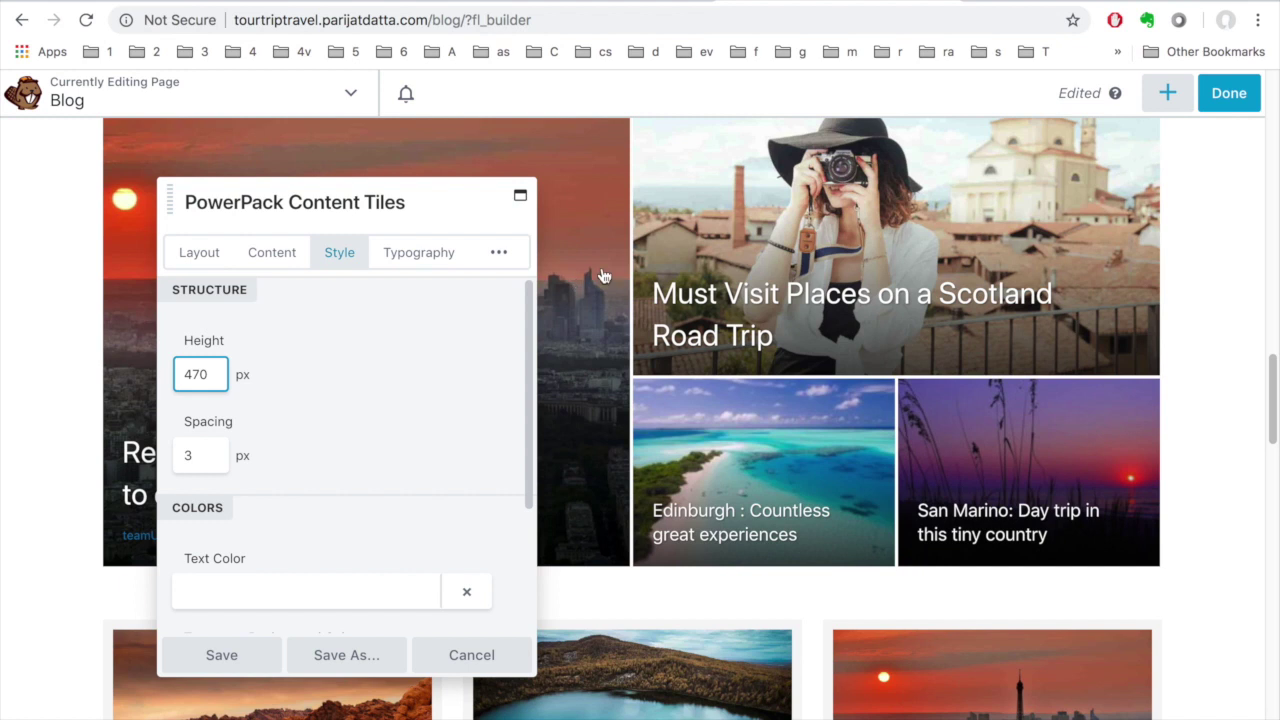
{"action": "scroll", "coordinate": [305, 437], "scroll_direction": "down", "scroll_amount": 1}
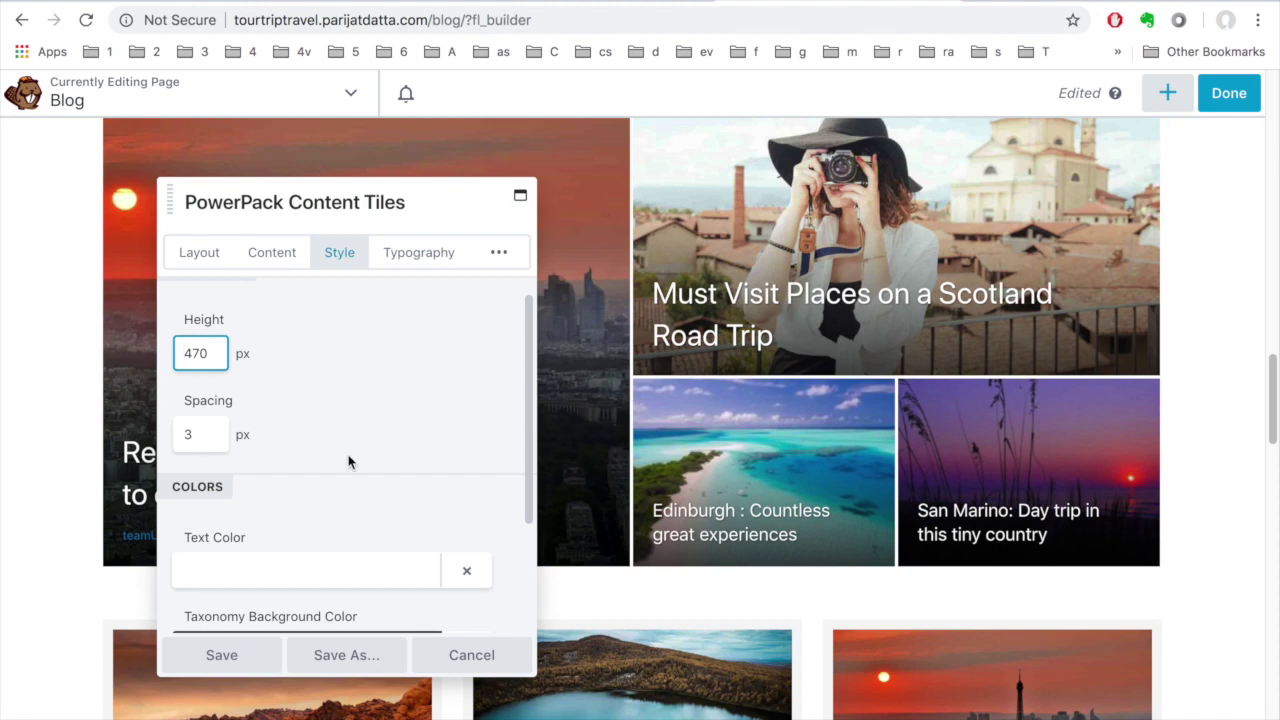
{"action": "scroll", "coordinate": [348, 460], "scroll_direction": "down", "scroll_amount": 3}
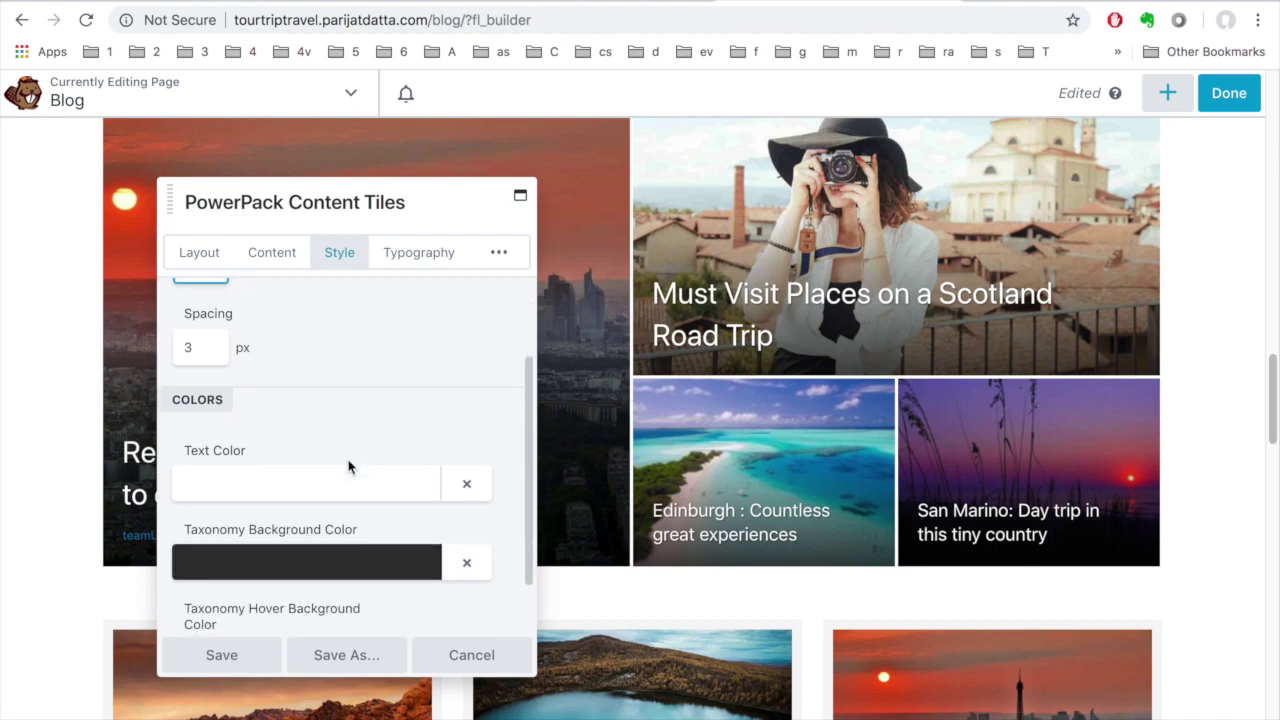
{"action": "scroll", "coordinate": [346, 467], "scroll_direction": "down", "scroll_amount": 1}
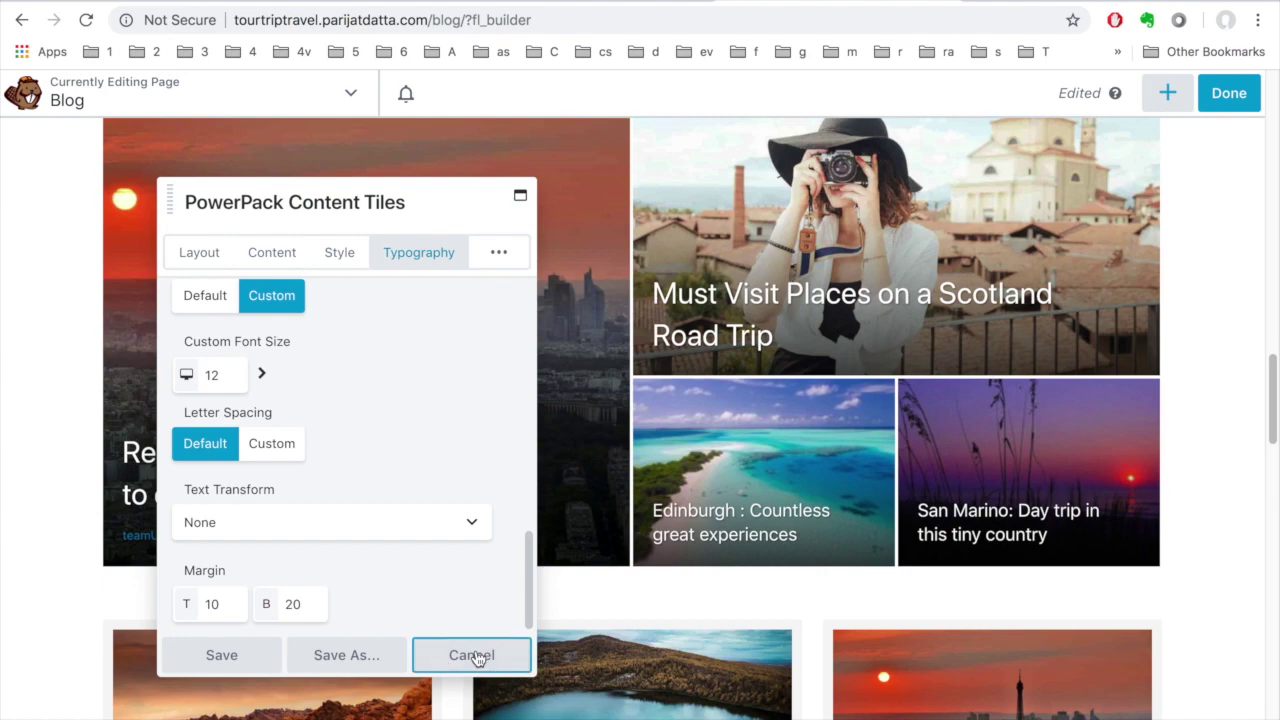
{"action": "left_click", "coordinate": [473, 655]}
Open the settings of the Content Grid module below the tiles and review its layout type and style choices without changing the selection.
{"action": "scroll", "coordinate": [490, 624], "scroll_direction": "down", "scroll_amount": 2}
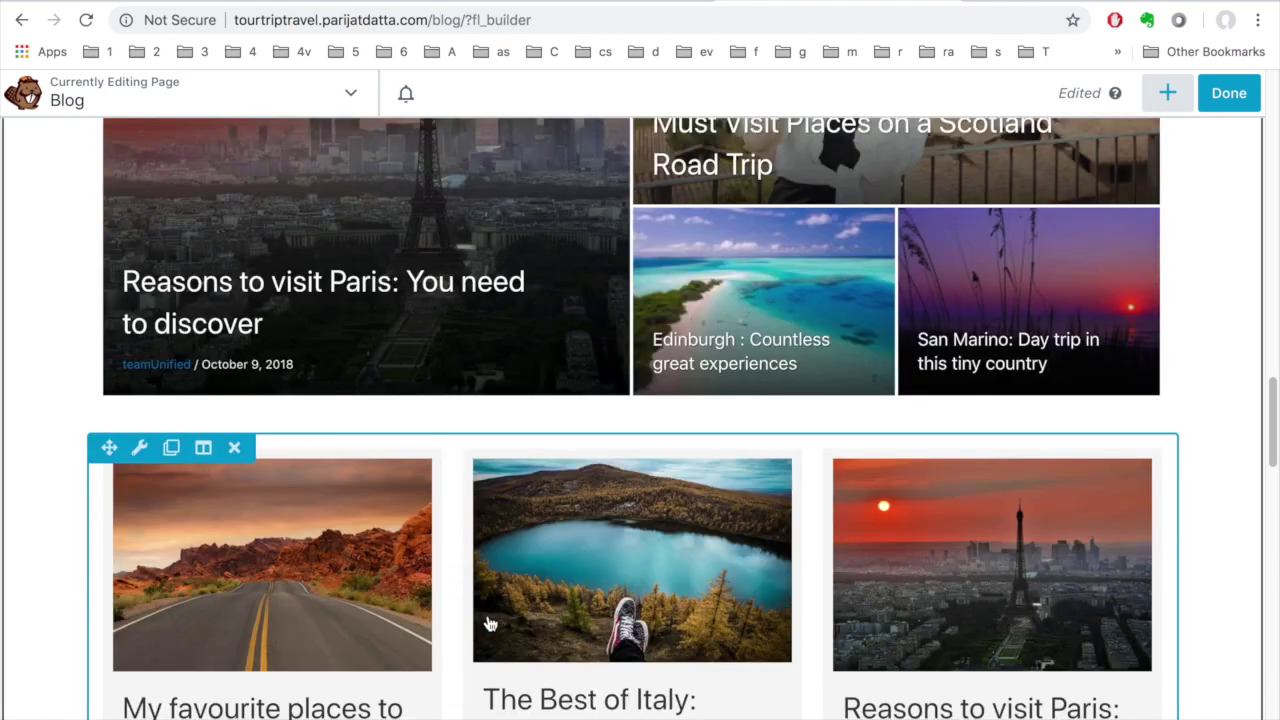
{"action": "scroll", "coordinate": [490, 624], "scroll_direction": "down", "scroll_amount": 1}
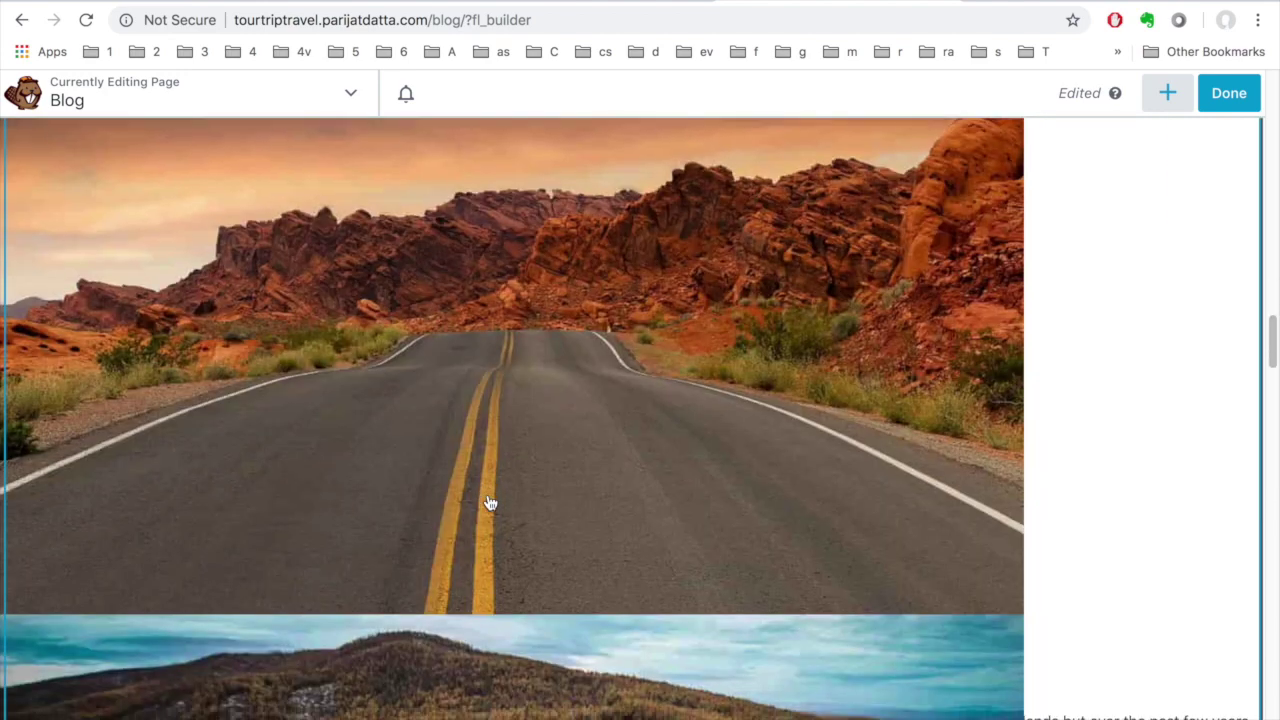
{"action": "scroll", "coordinate": [490, 504], "scroll_direction": "down", "scroll_amount": 2}
{"action": "scroll", "coordinate": [490, 504], "scroll_direction": "up", "scroll_amount": 3}
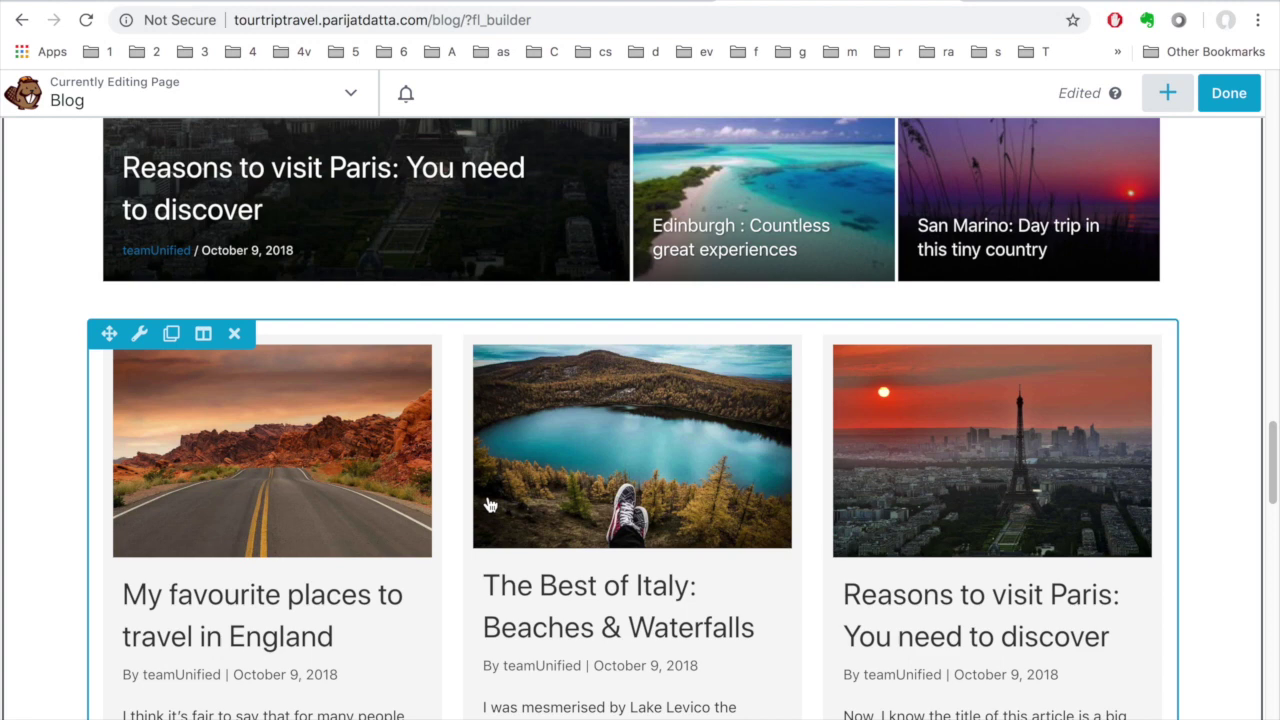
{"action": "left_click", "coordinate": [140, 335]}
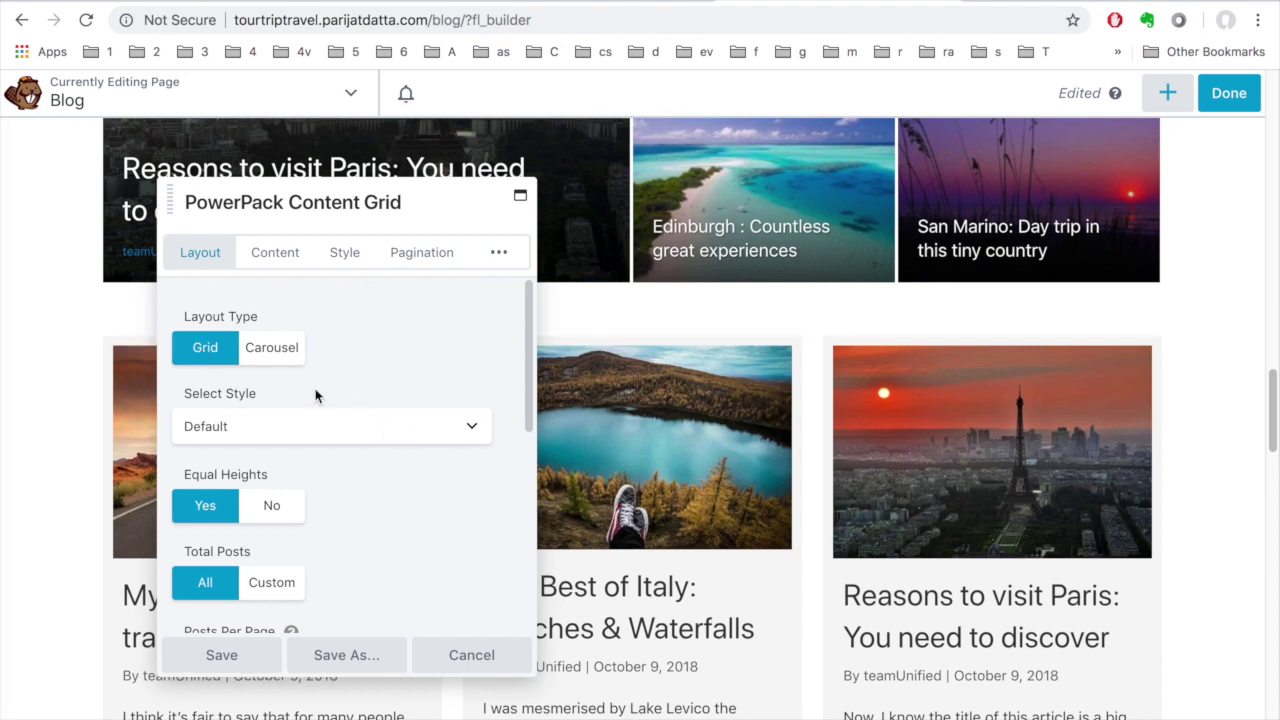
{"action": "scroll", "coordinate": [315, 396], "scroll_direction": "down", "scroll_amount": 1}
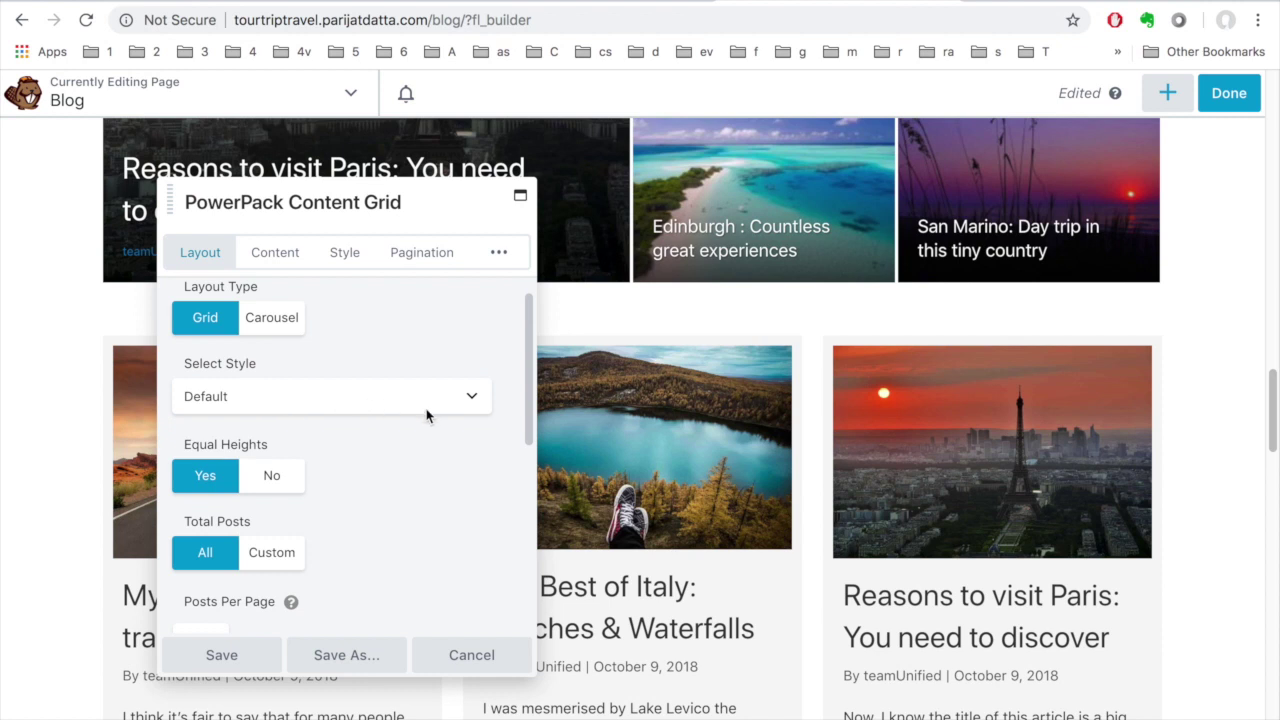
{"action": "left_click", "coordinate": [475, 398]}
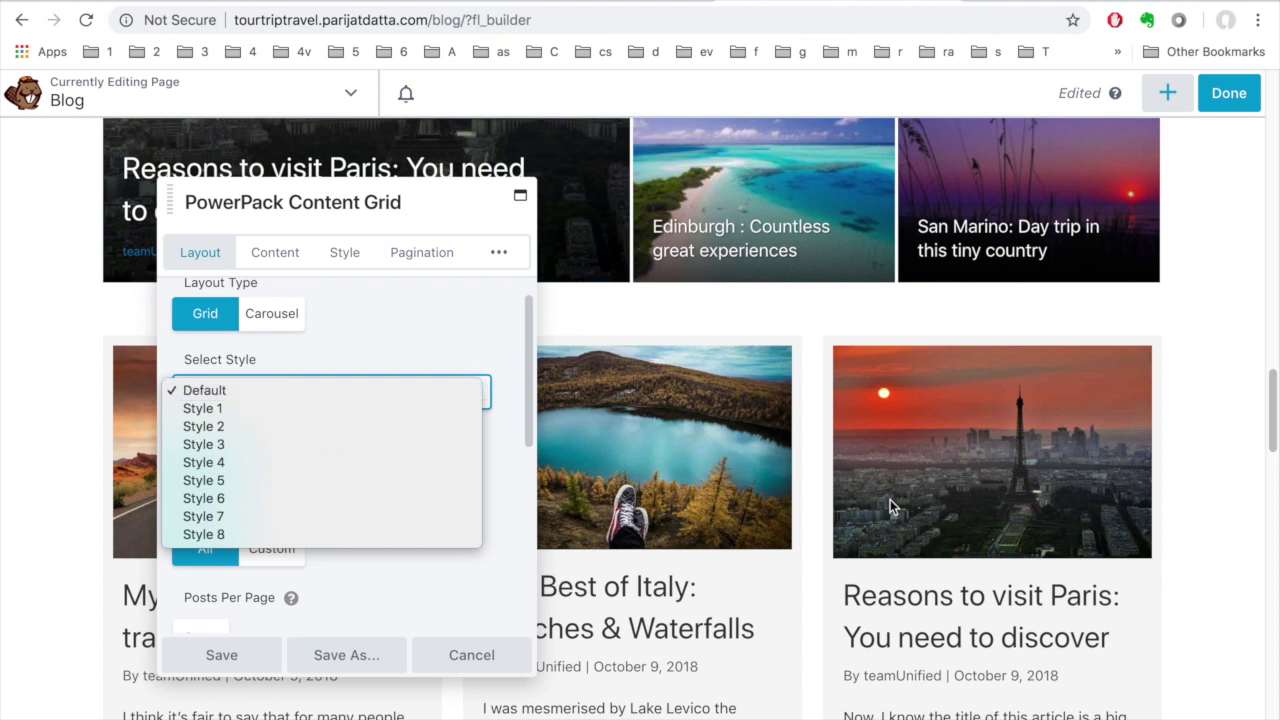
{"action": "left_click", "coordinate": [485, 344]}
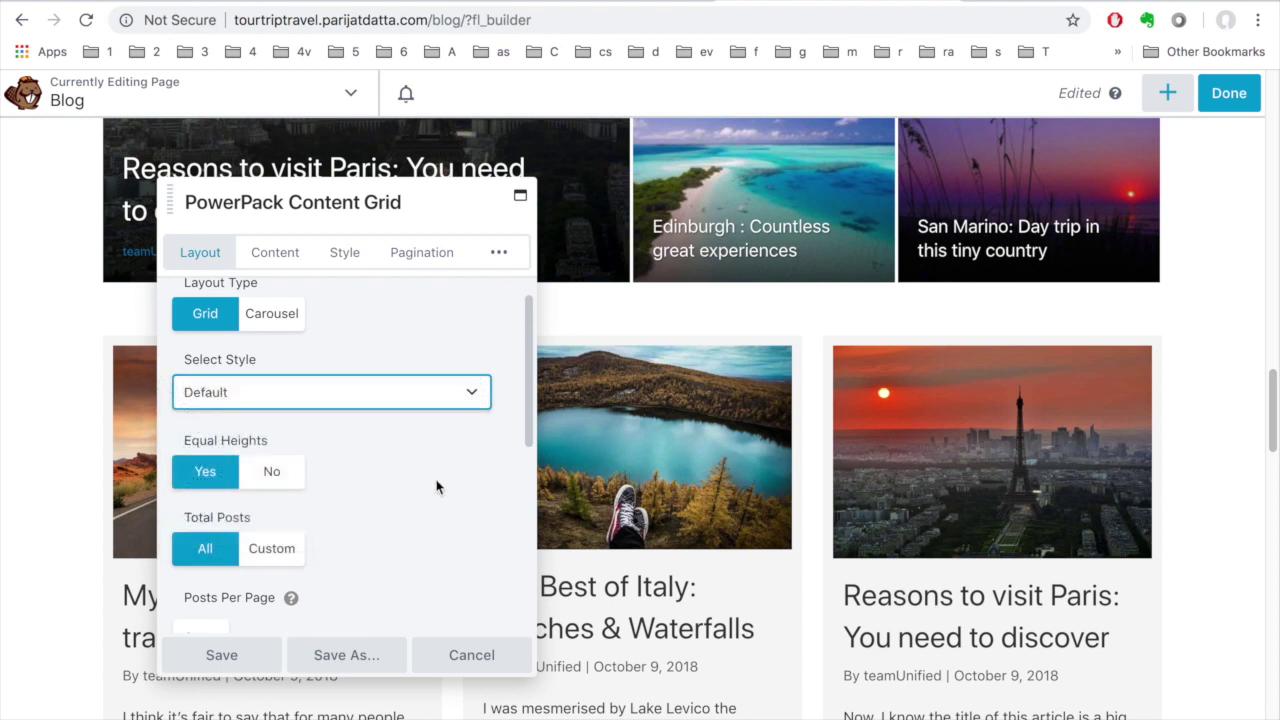
Review the Content Grid module's equal heights and total posts settings against the post cards on the page.
{"action": "scroll", "coordinate": [367, 467], "scroll_direction": "down", "scroll_amount": 1}
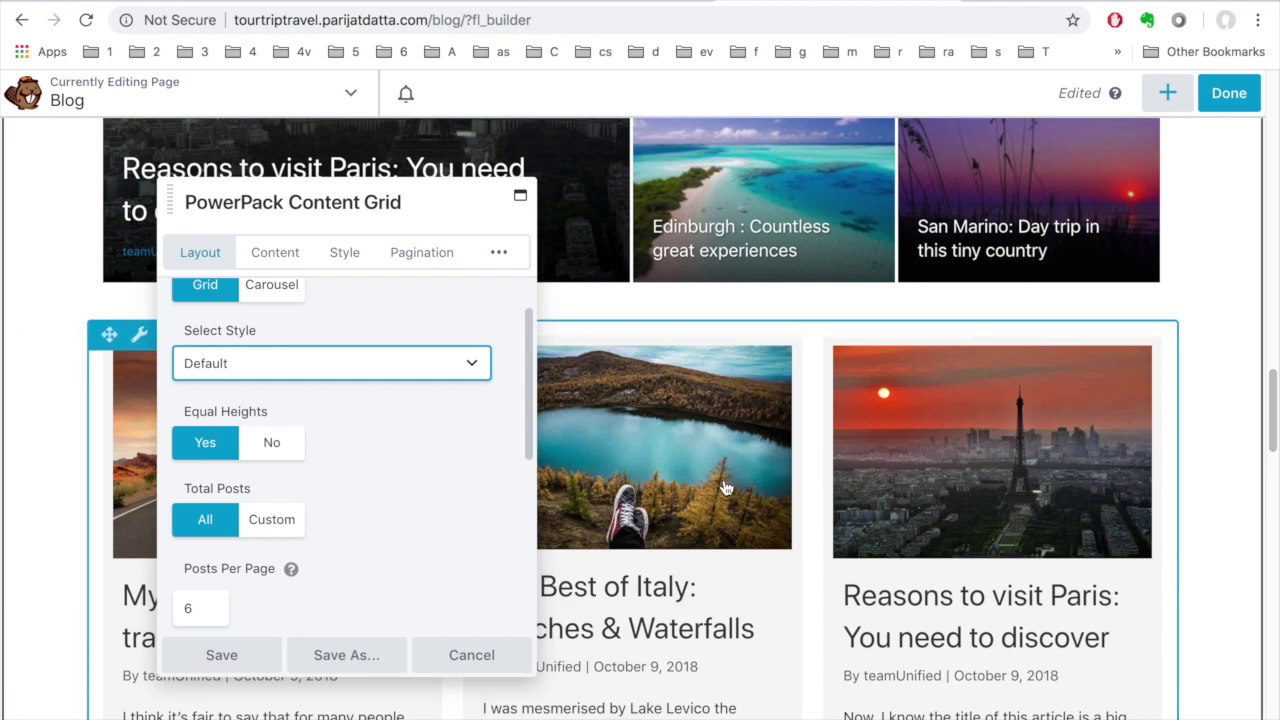
{"action": "scroll", "coordinate": [952, 462], "scroll_direction": "down", "scroll_amount": 1}
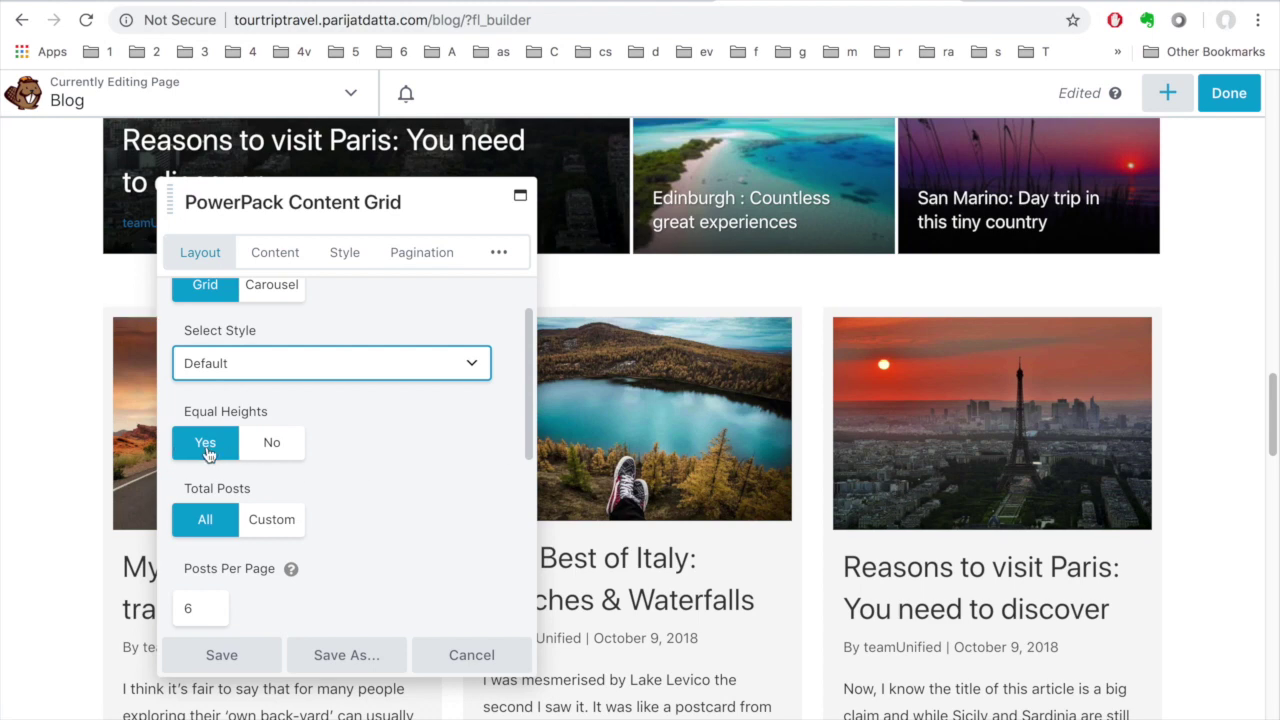
{"action": "scroll", "coordinate": [748, 486], "scroll_direction": "down", "scroll_amount": 2}
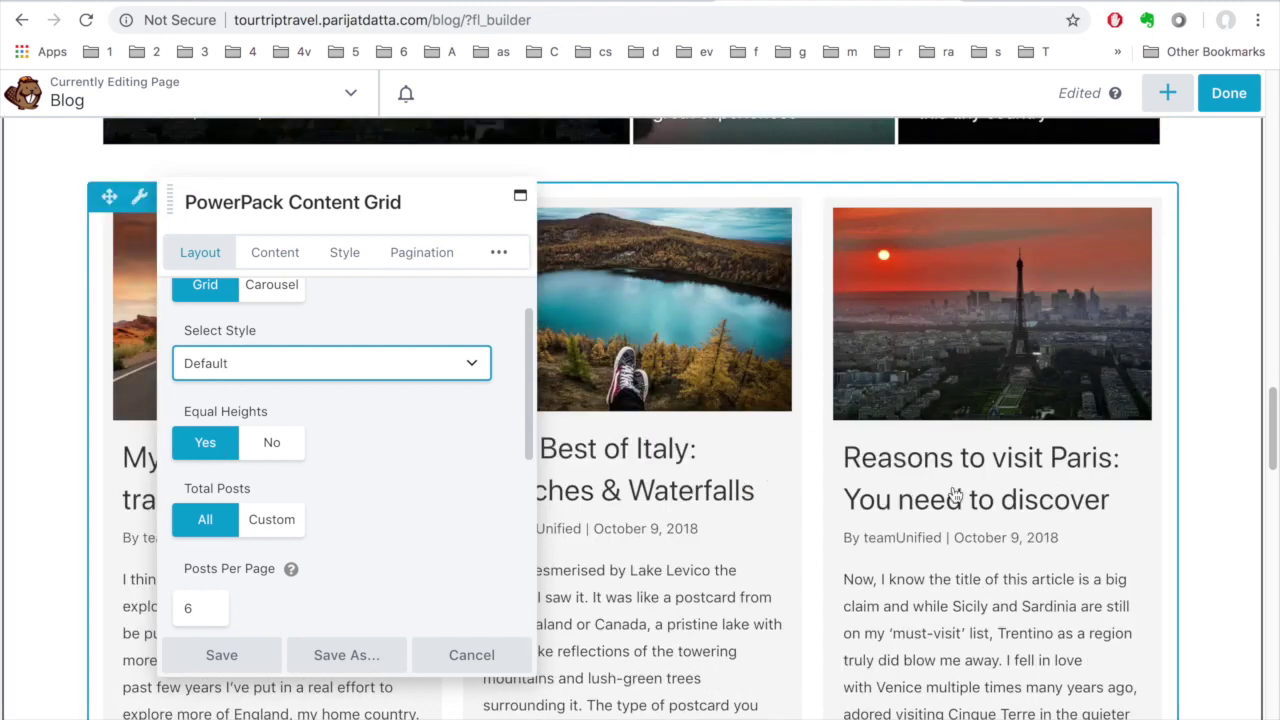
{"action": "scroll", "coordinate": [951, 497], "scroll_direction": "down", "scroll_amount": 1}
{"action": "scroll", "coordinate": [409, 474], "scroll_direction": "down", "scroll_amount": 2}
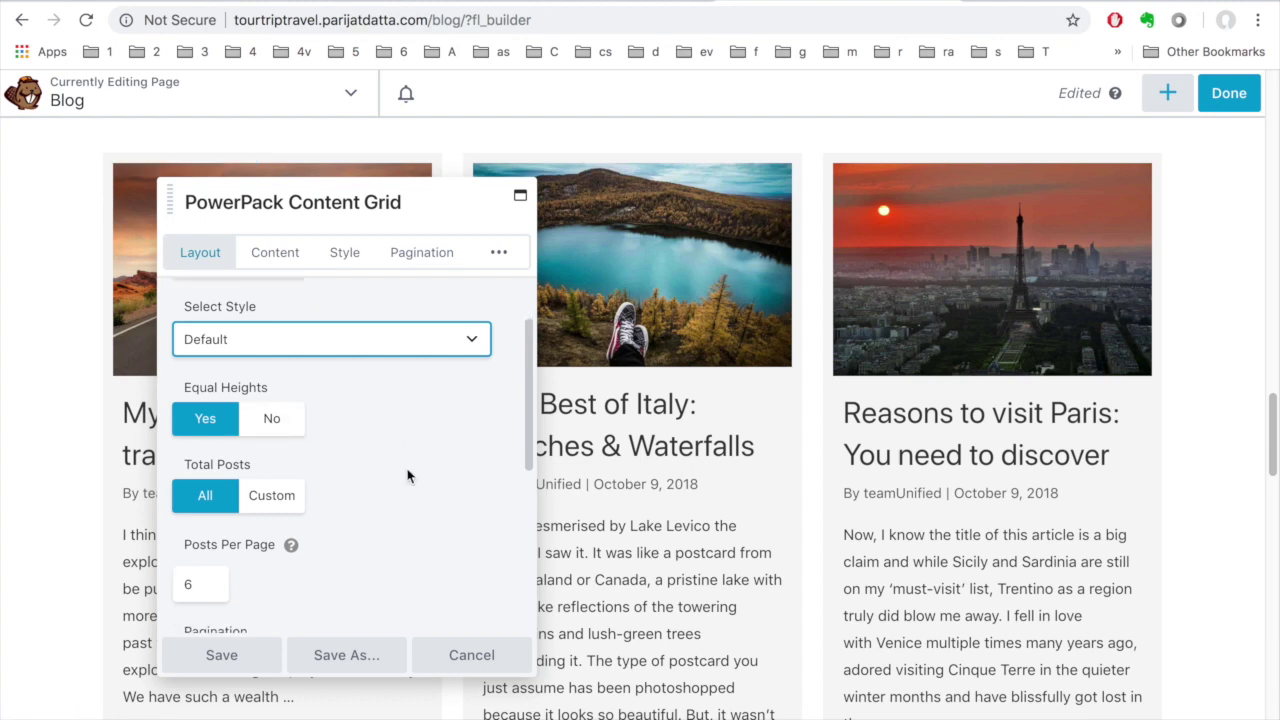
{"action": "scroll", "coordinate": [344, 500], "scroll_direction": "down", "scroll_amount": 2}
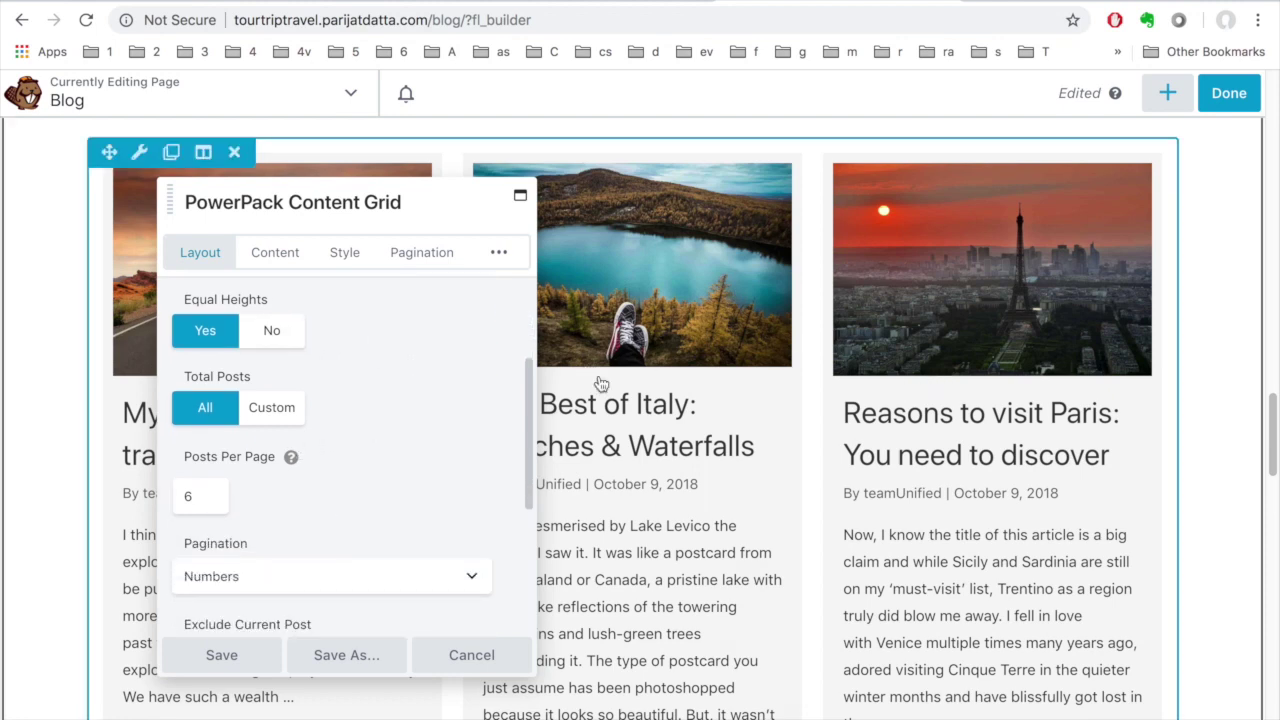
Compare the Content Grid's posts per page and pagination settings with the page, and check the pagination choices without changing the selection.
{"action": "scroll", "coordinate": [756, 378], "scroll_direction": "down", "scroll_amount": 5}
{"action": "scroll", "coordinate": [756, 378], "scroll_direction": "down", "scroll_amount": 6}
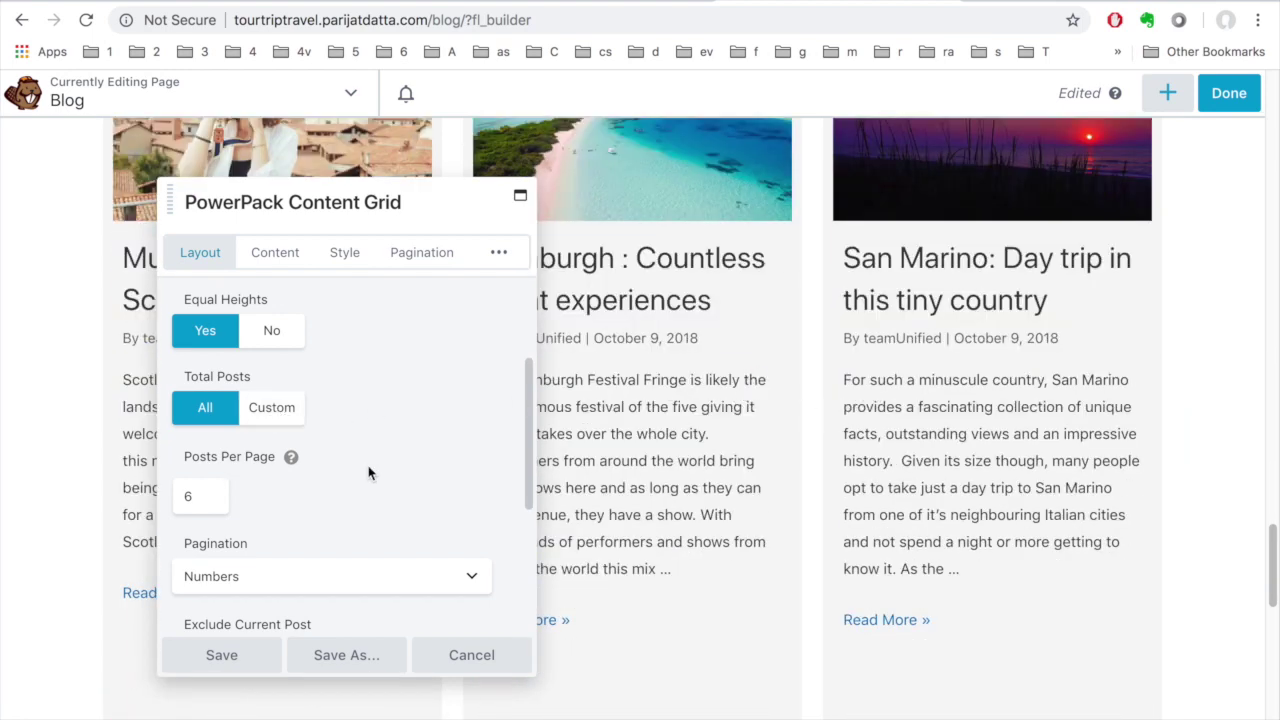
{"action": "scroll", "coordinate": [391, 477], "scroll_direction": "down", "scroll_amount": 3}
{"action": "scroll", "coordinate": [735, 458], "scroll_direction": "down", "scroll_amount": 1}
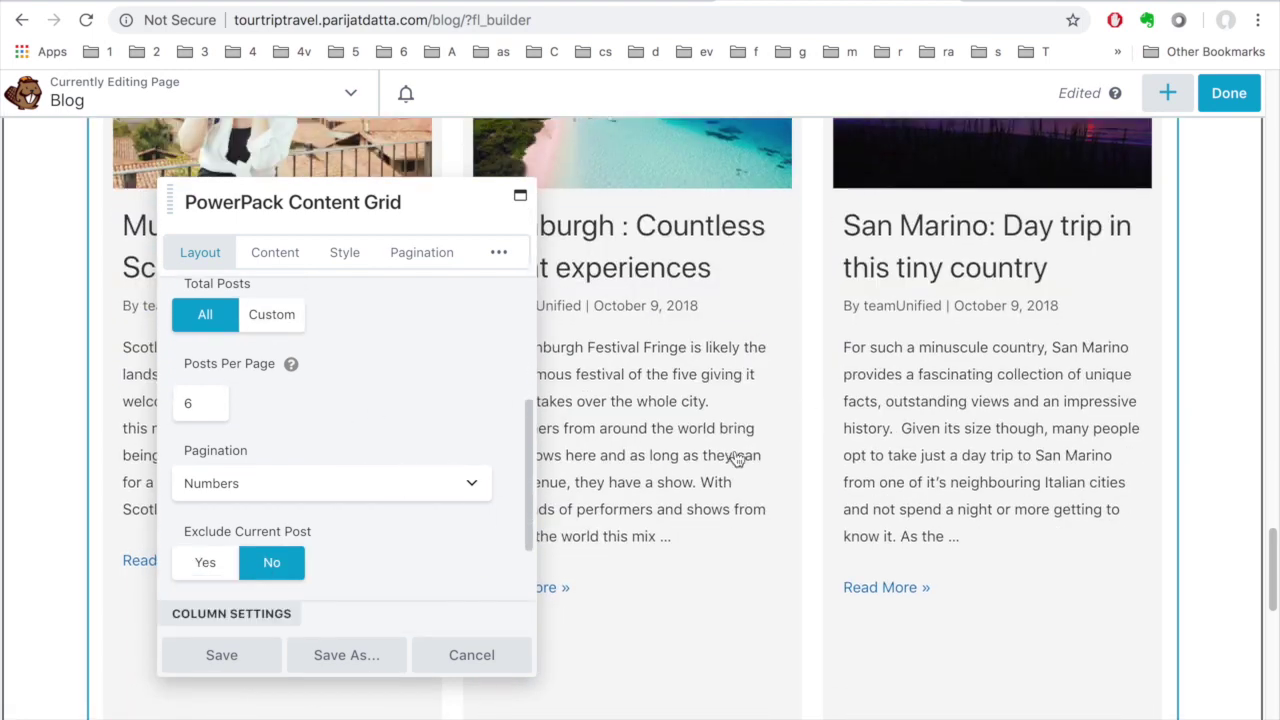
{"action": "scroll", "coordinate": [735, 458], "scroll_direction": "down", "scroll_amount": 3}
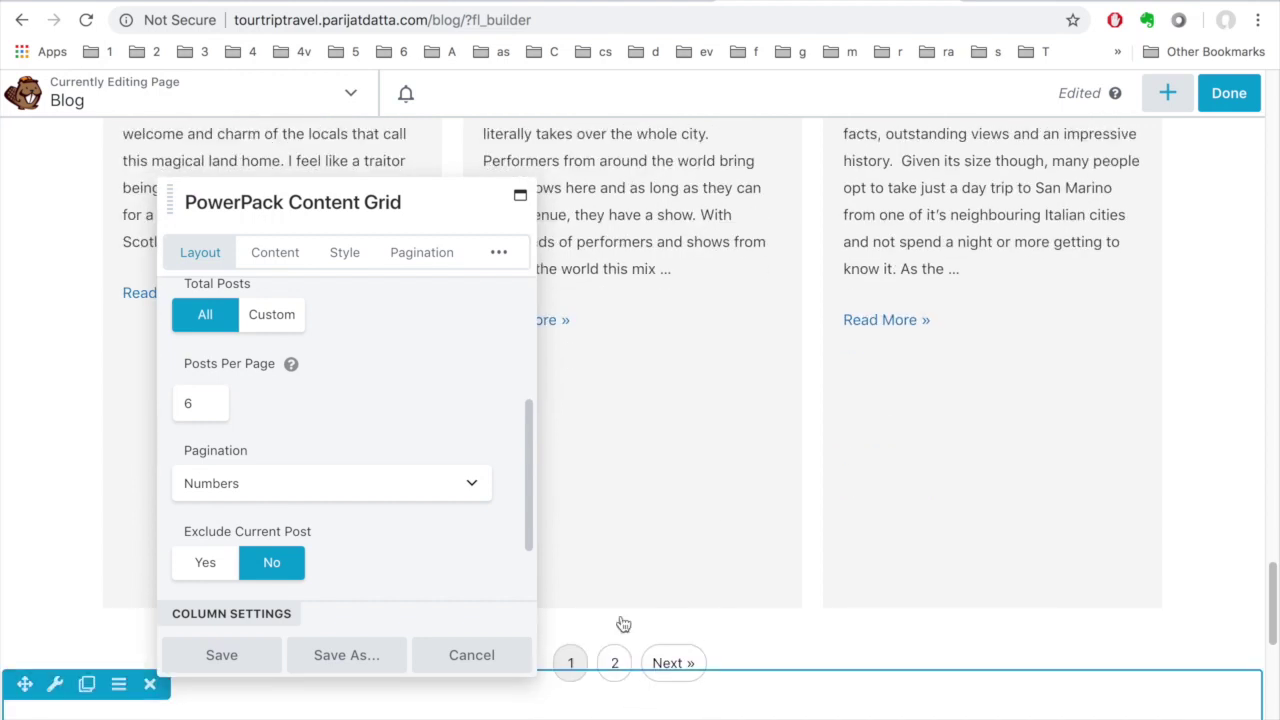
{"action": "scroll", "coordinate": [260, 479], "scroll_direction": "down", "scroll_amount": 1}
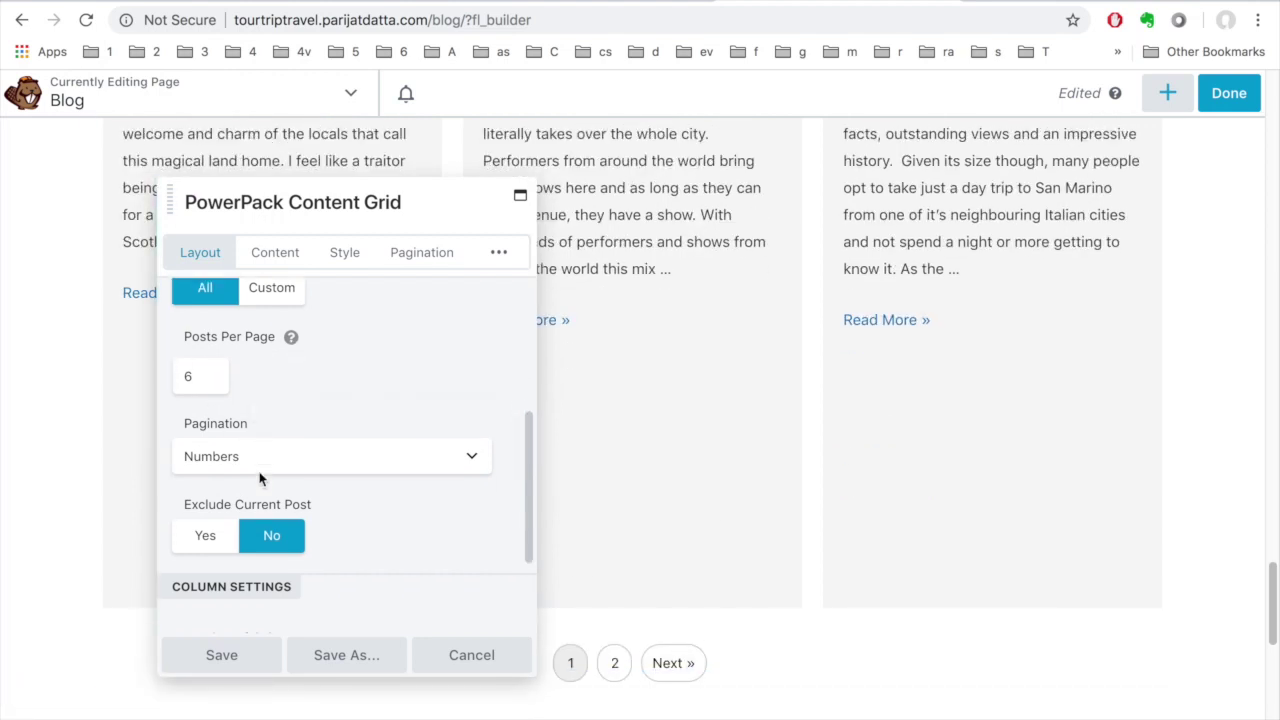
{"action": "left_click", "coordinate": [478, 457]}
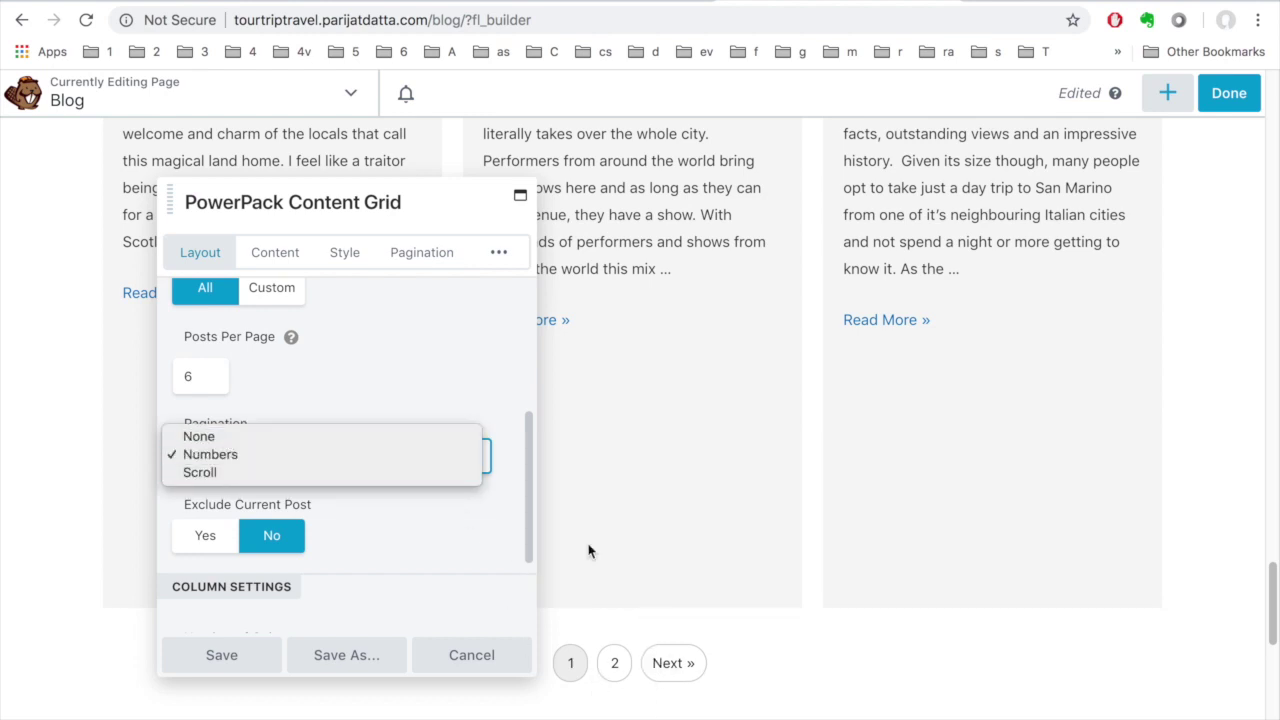
{"action": "left_click", "coordinate": [432, 360]}
Review the Content Grid module's exclude current post option and its column number and spacing settings against the grid.
{"action": "scroll", "coordinate": [401, 490], "scroll_direction": "down", "scroll_amount": 3}
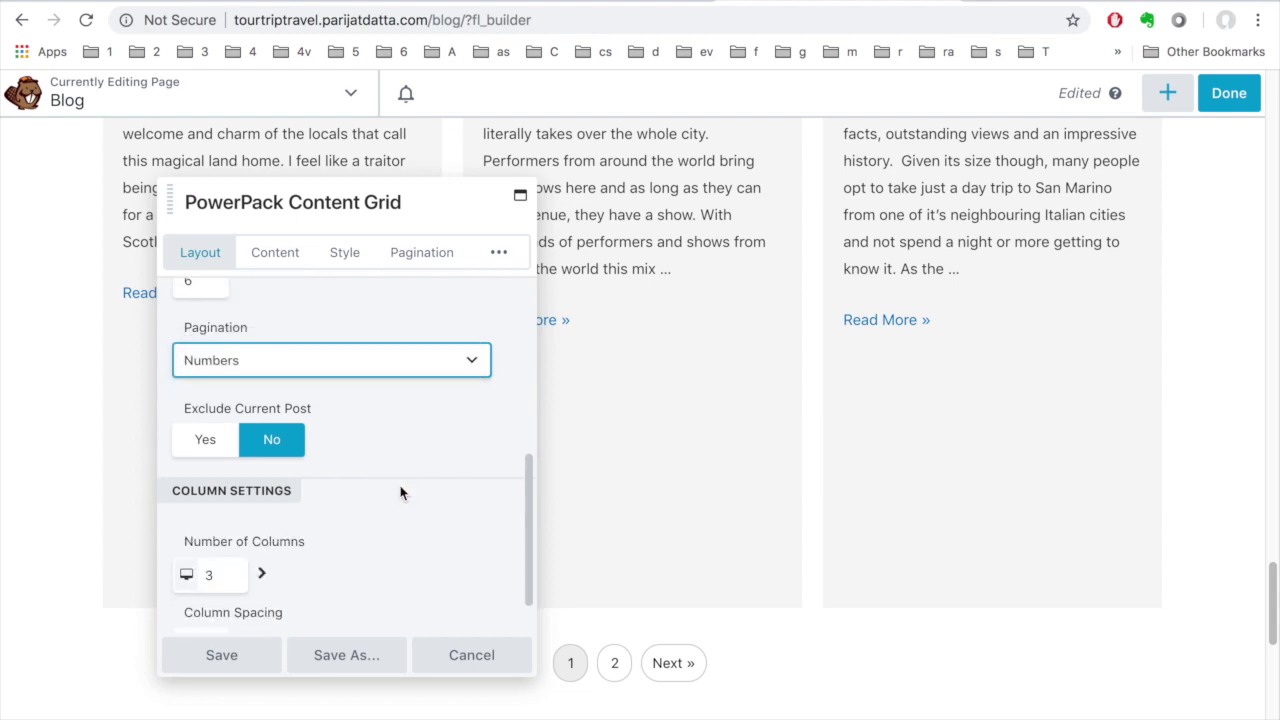
{"action": "scroll", "coordinate": [398, 497], "scroll_direction": "down", "scroll_amount": 1}
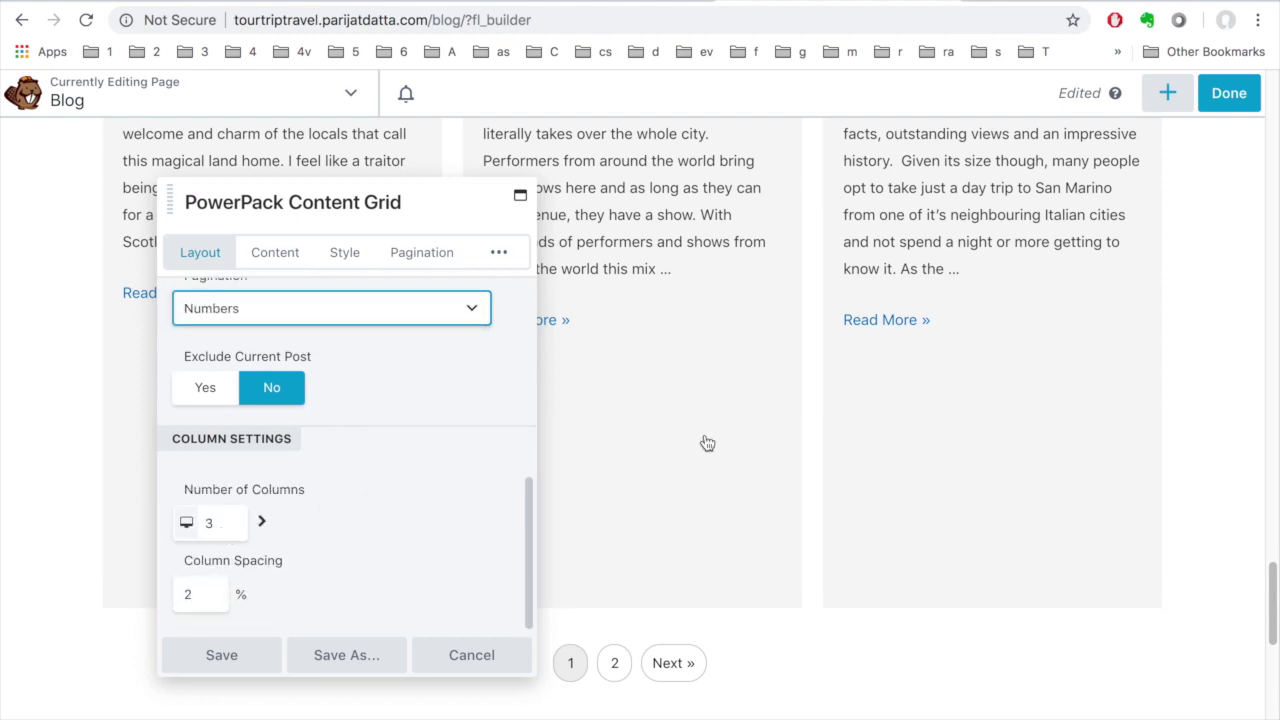
{"action": "scroll", "coordinate": [707, 443], "scroll_direction": "up", "scroll_amount": 4}
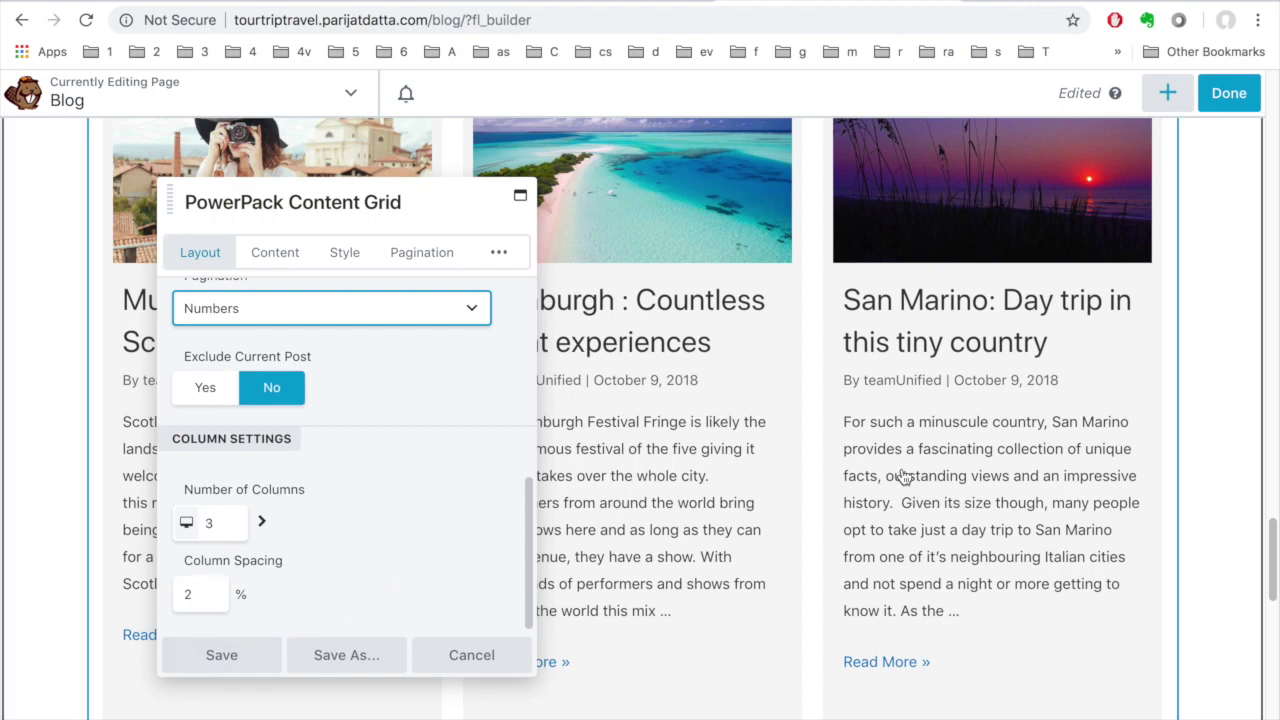
{"action": "scroll", "coordinate": [674, 443], "scroll_direction": "down", "scroll_amount": 1}
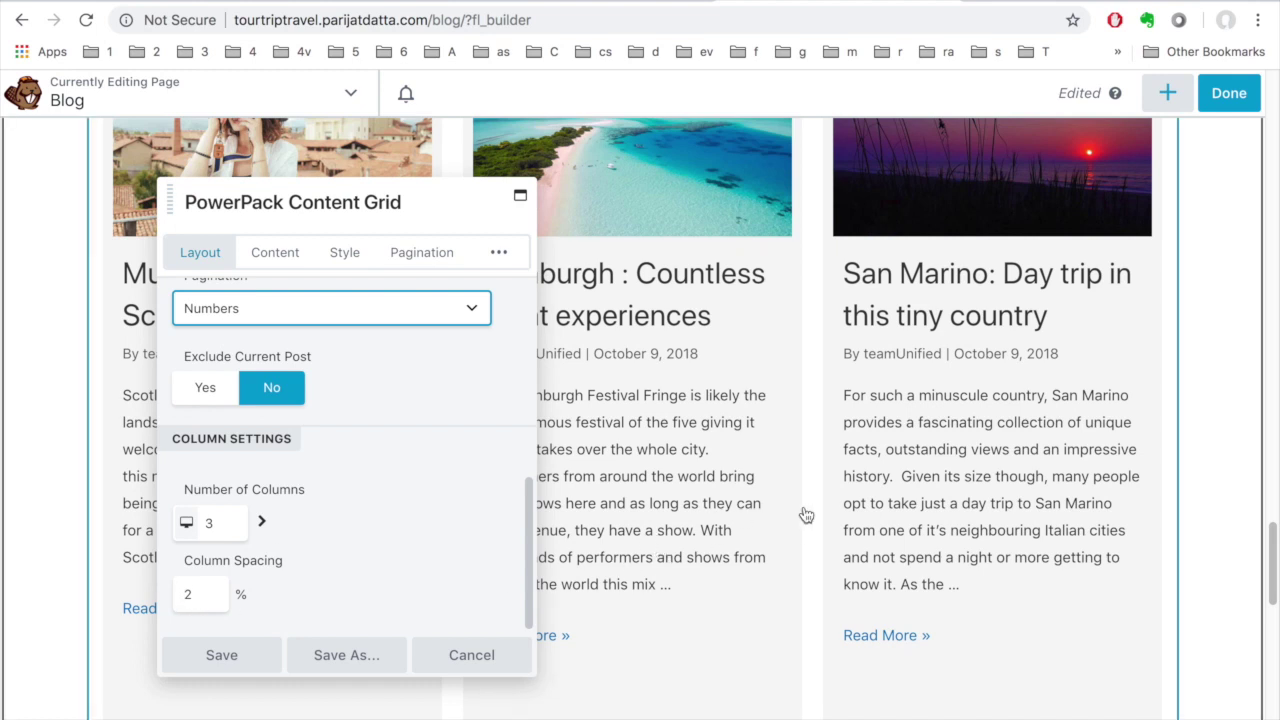
Review the Content Grid module's style settings, including background color, border, text alignment, shadow, padding and round corners.
{"action": "left_click", "coordinate": [345, 253]}
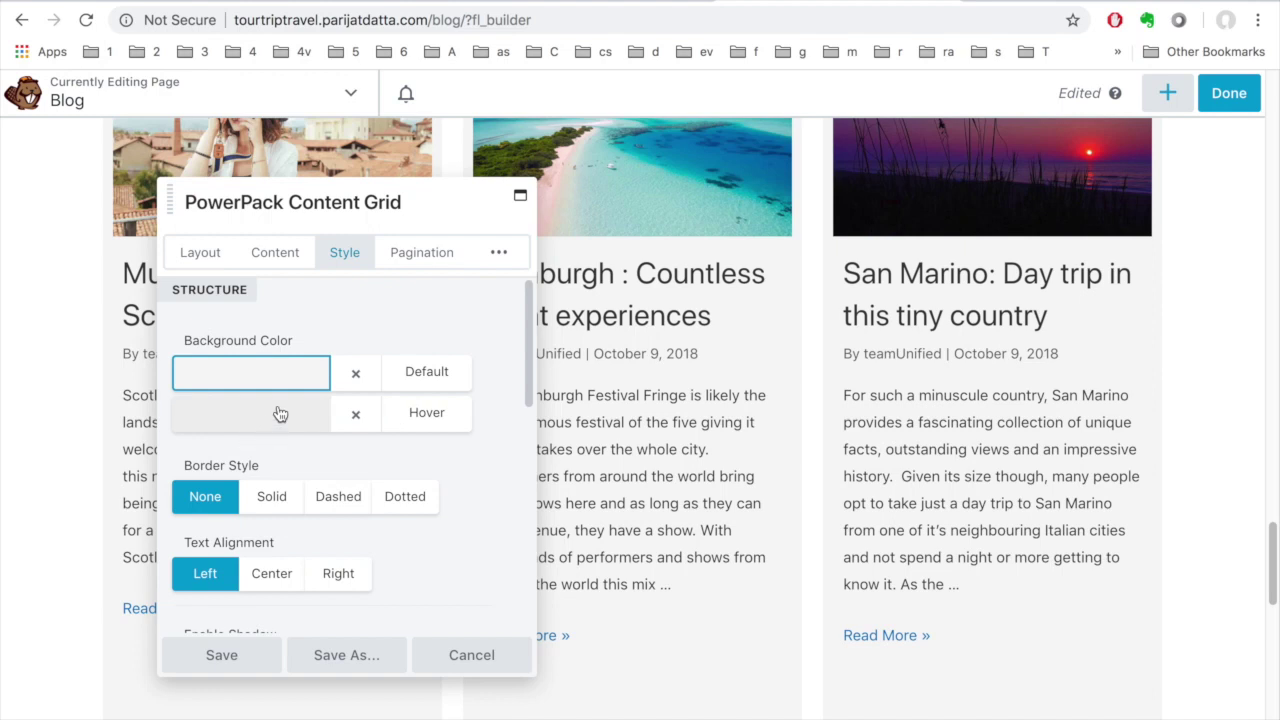
{"action": "scroll", "coordinate": [548, 405], "scroll_direction": "down", "scroll_amount": 1}
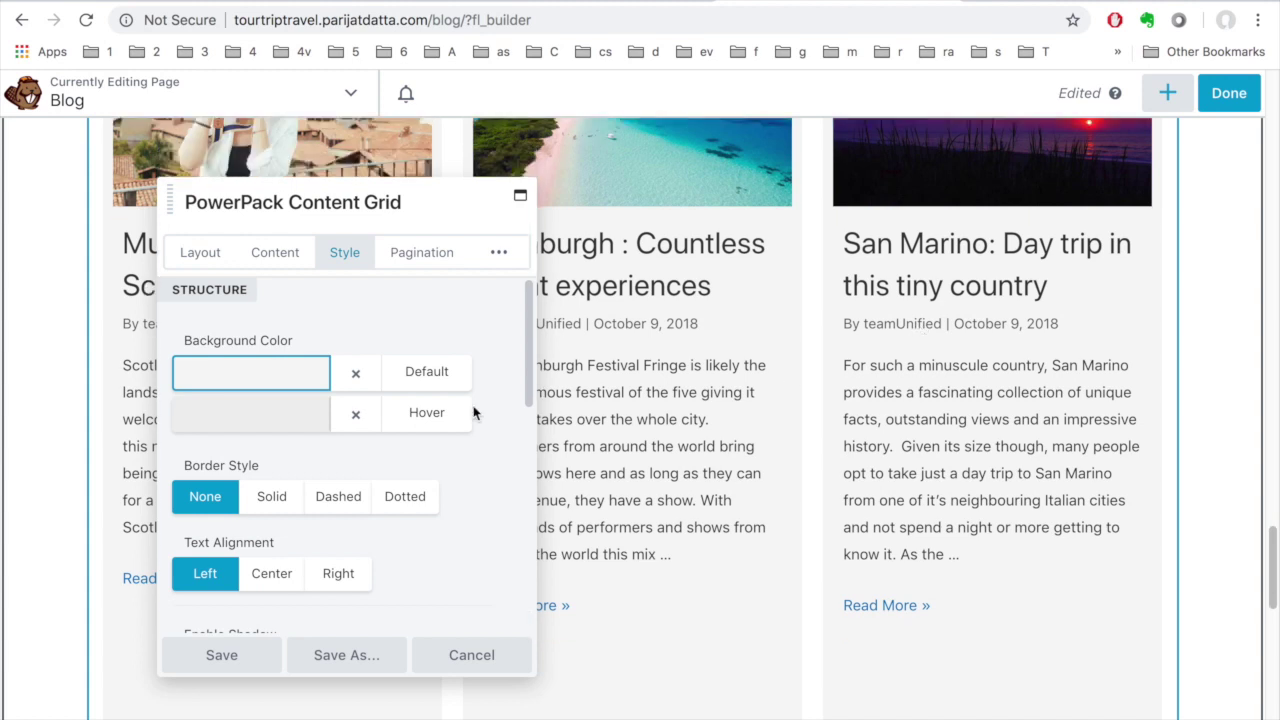
{"action": "scroll", "coordinate": [427, 418], "scroll_direction": "down", "scroll_amount": 5}
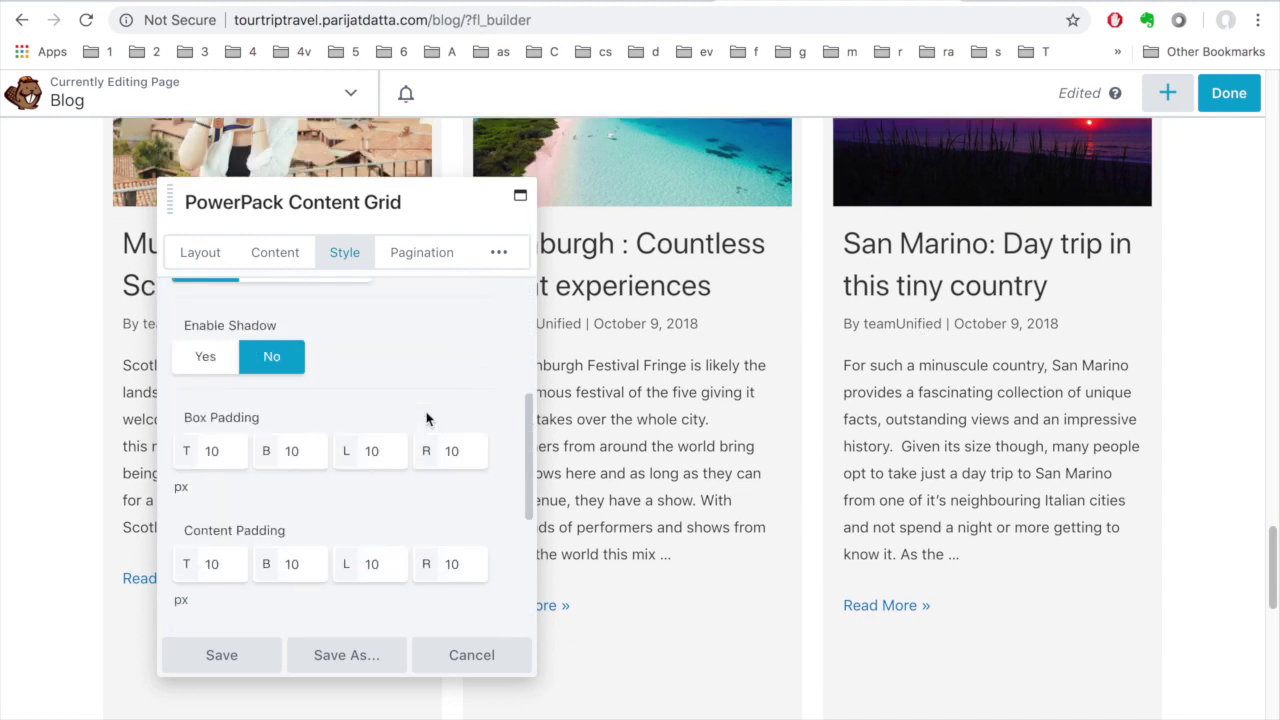
{"action": "scroll", "coordinate": [395, 410], "scroll_direction": "up", "scroll_amount": 1}
{"action": "scroll", "coordinate": [405, 405], "scroll_direction": "down", "scroll_amount": 4}
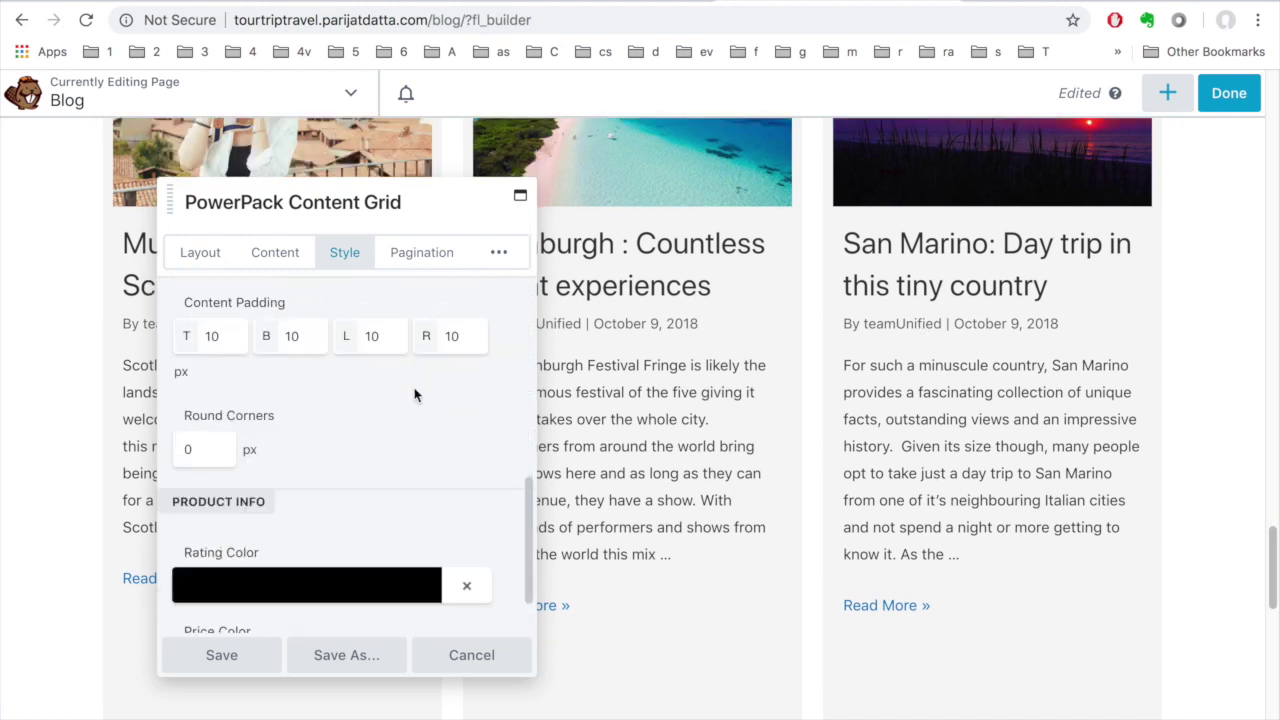
Review the Content Grid's pagination spacing, color and border settings, and close the module without saving.
{"action": "left_click", "coordinate": [420, 262]}
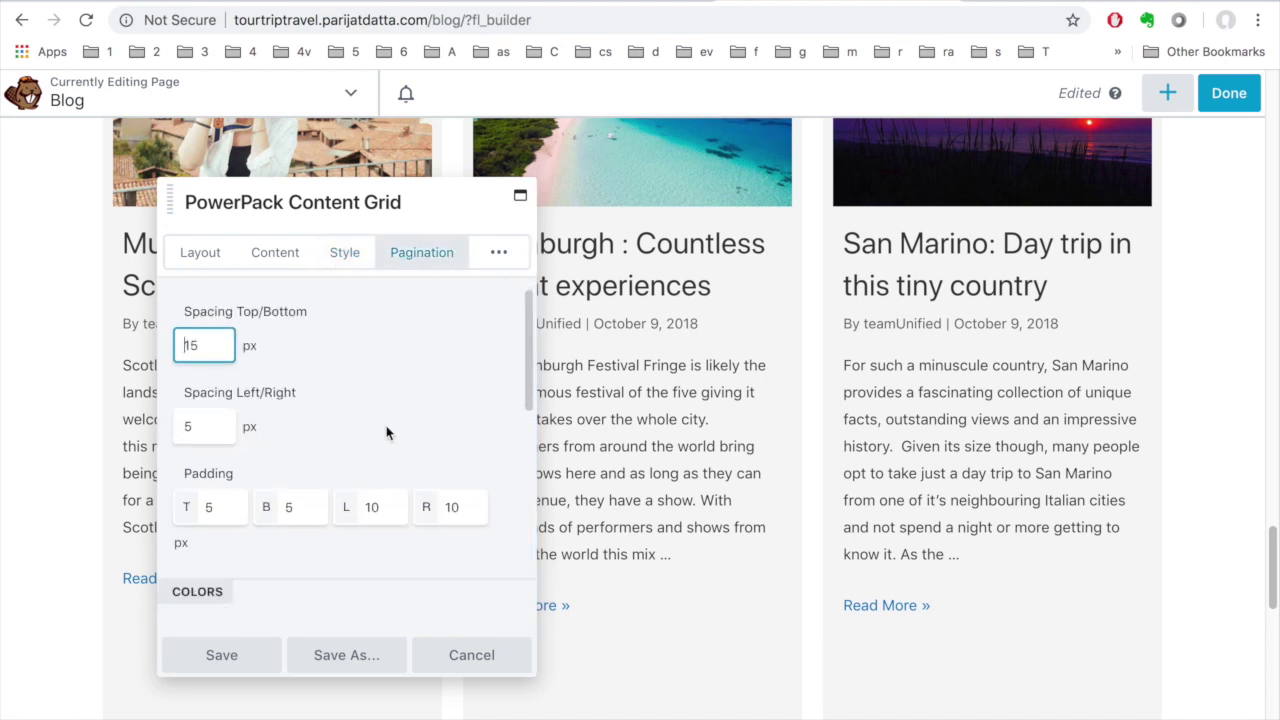
{"action": "scroll", "coordinate": [388, 432], "scroll_direction": "down", "scroll_amount": 5}
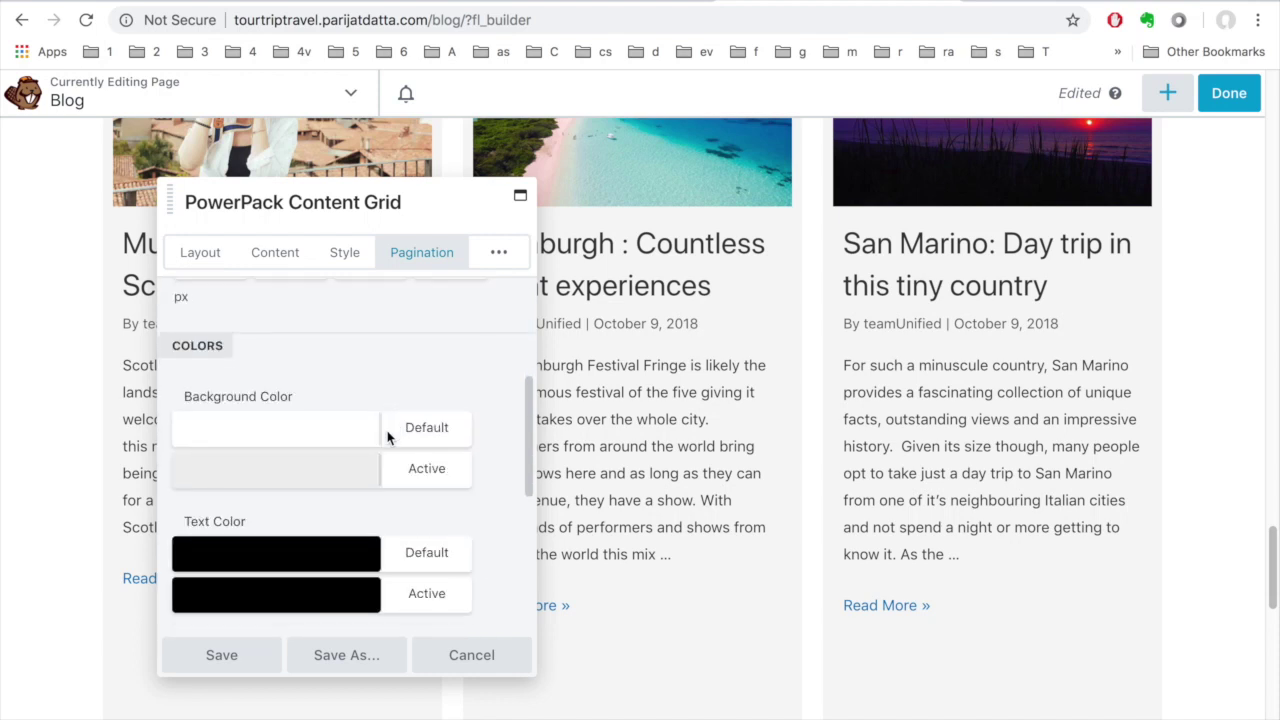
{"action": "scroll", "coordinate": [390, 438], "scroll_direction": "down", "scroll_amount": 5}
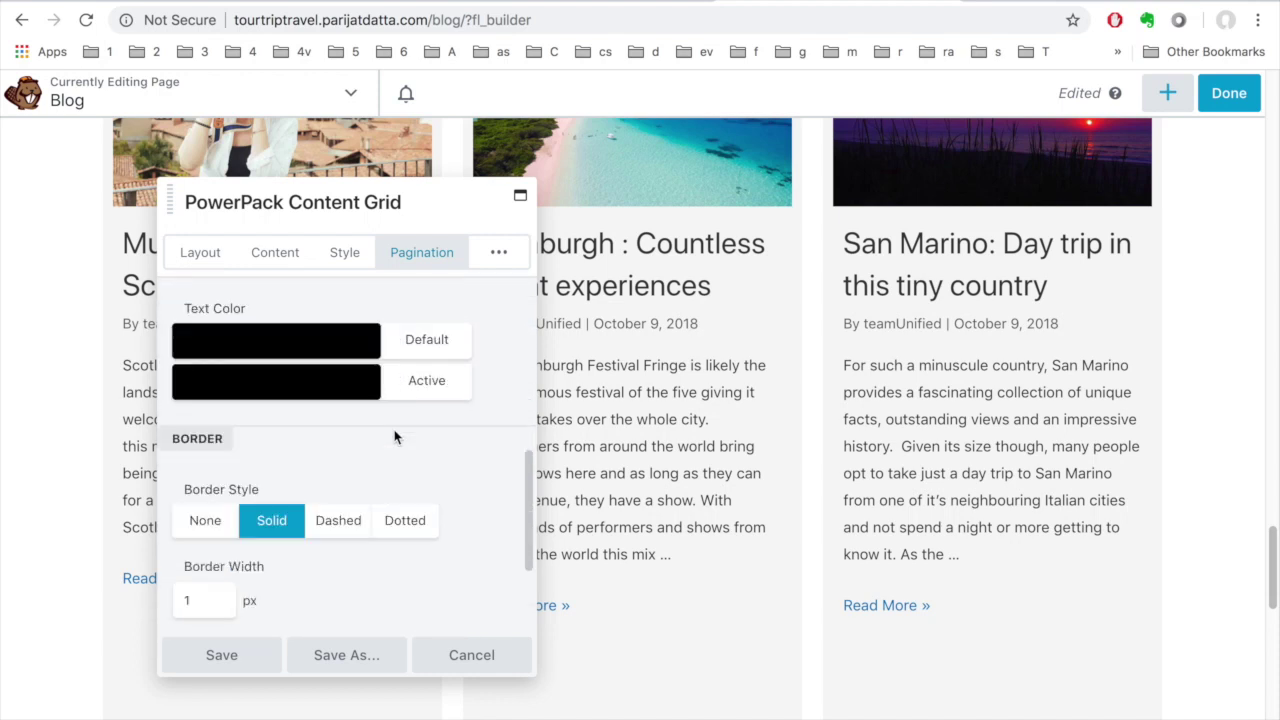
{"action": "left_click", "coordinate": [502, 253]}
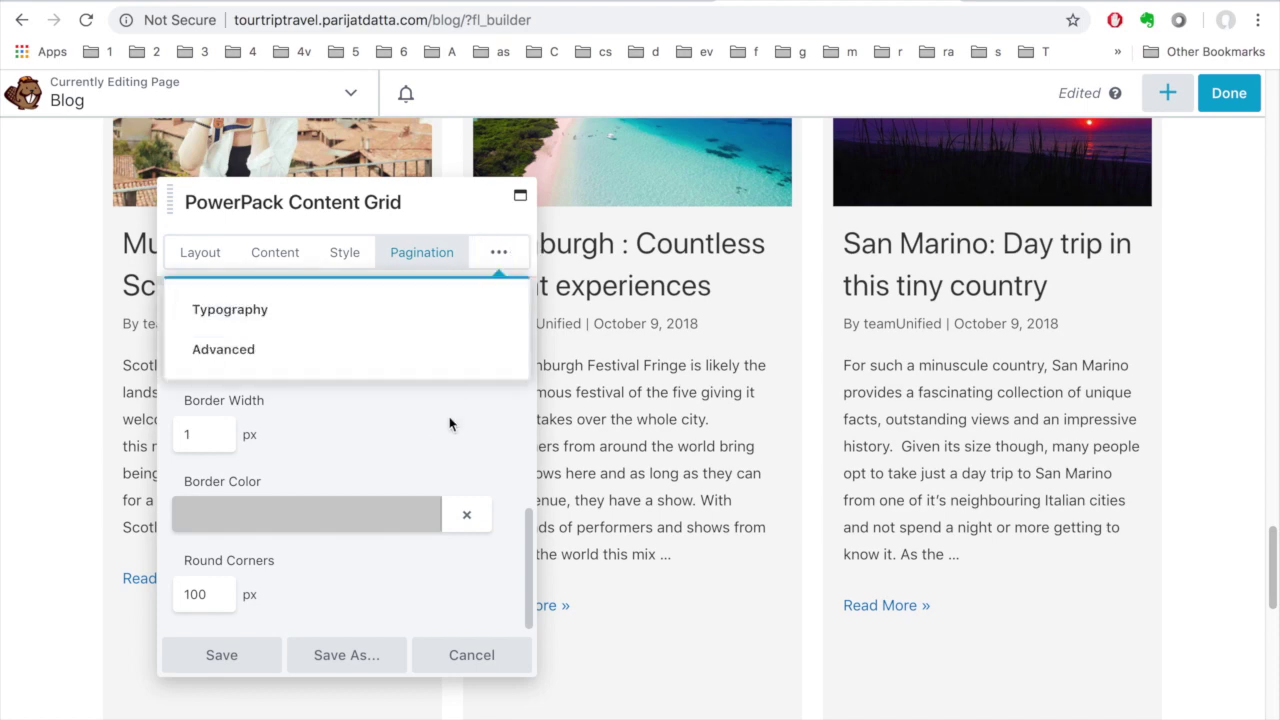
{"action": "left_click", "coordinate": [472, 656]}
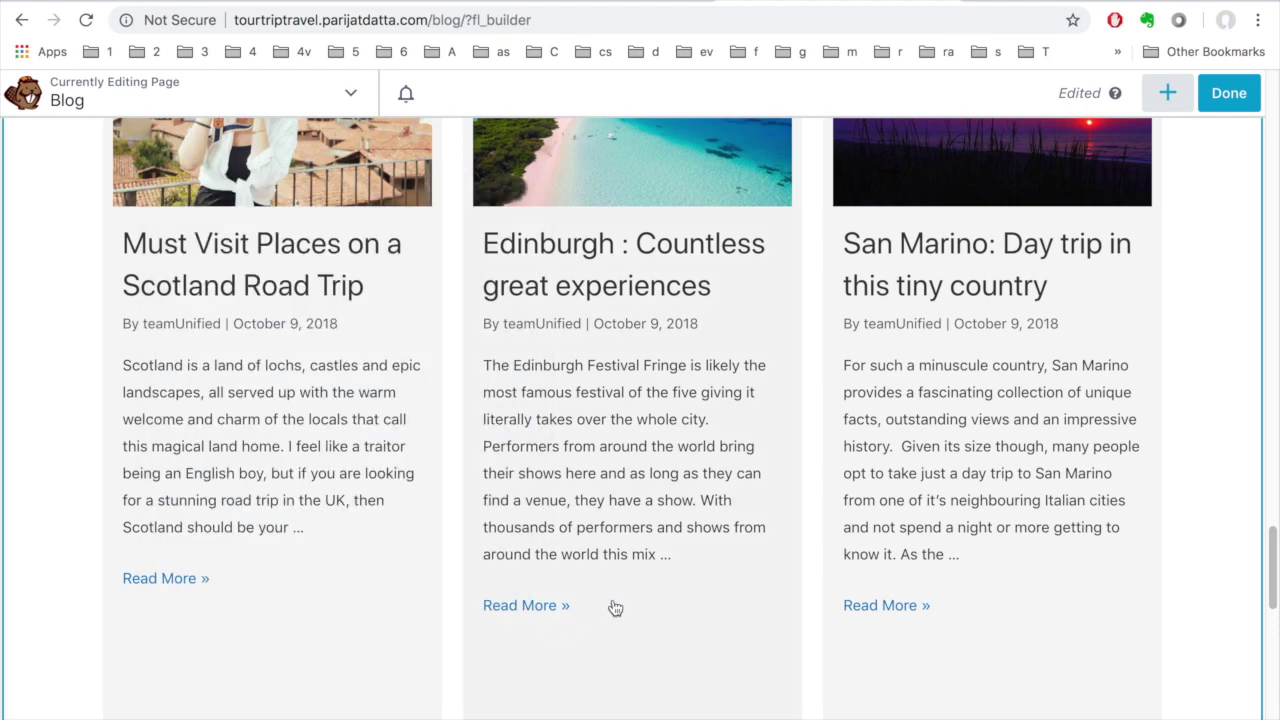
Examine the Coolest & Recent Adventures row below the grid, including its heading and post carousel.
{"action": "scroll", "coordinate": [700, 520], "scroll_direction": "down", "scroll_amount": 6}
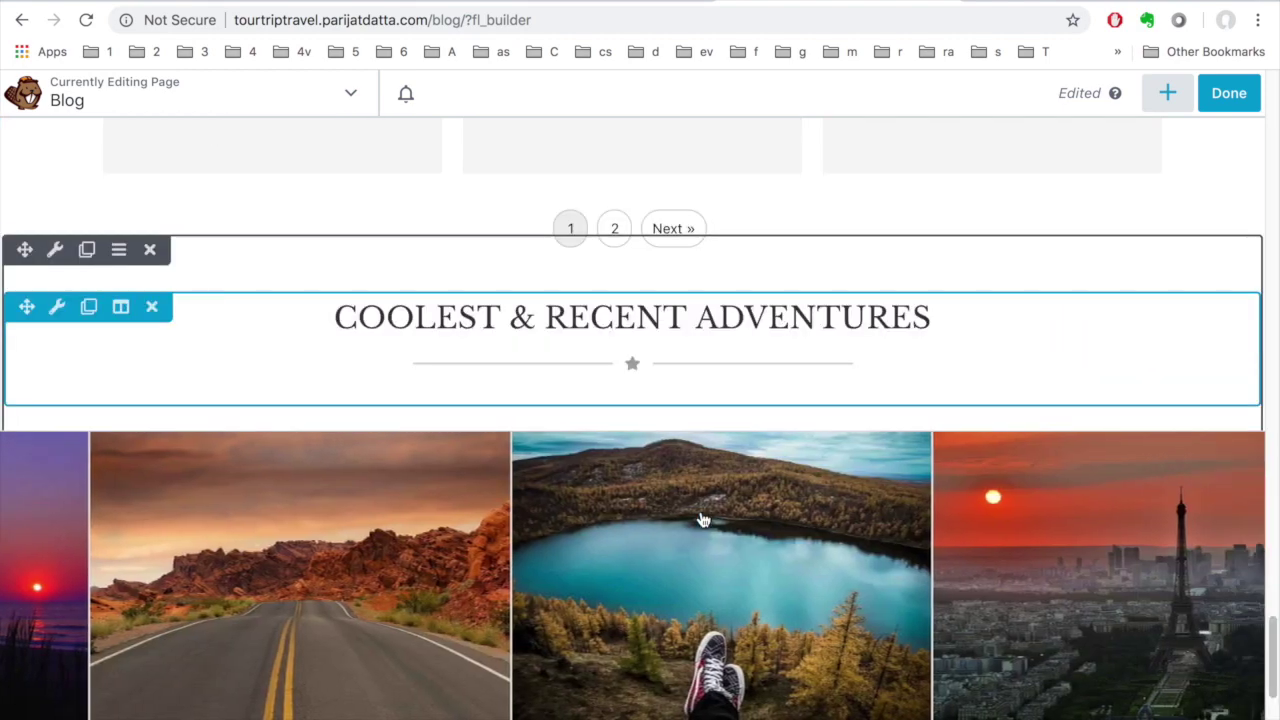
{"action": "scroll", "coordinate": [700, 449], "scroll_direction": "down", "scroll_amount": 12}
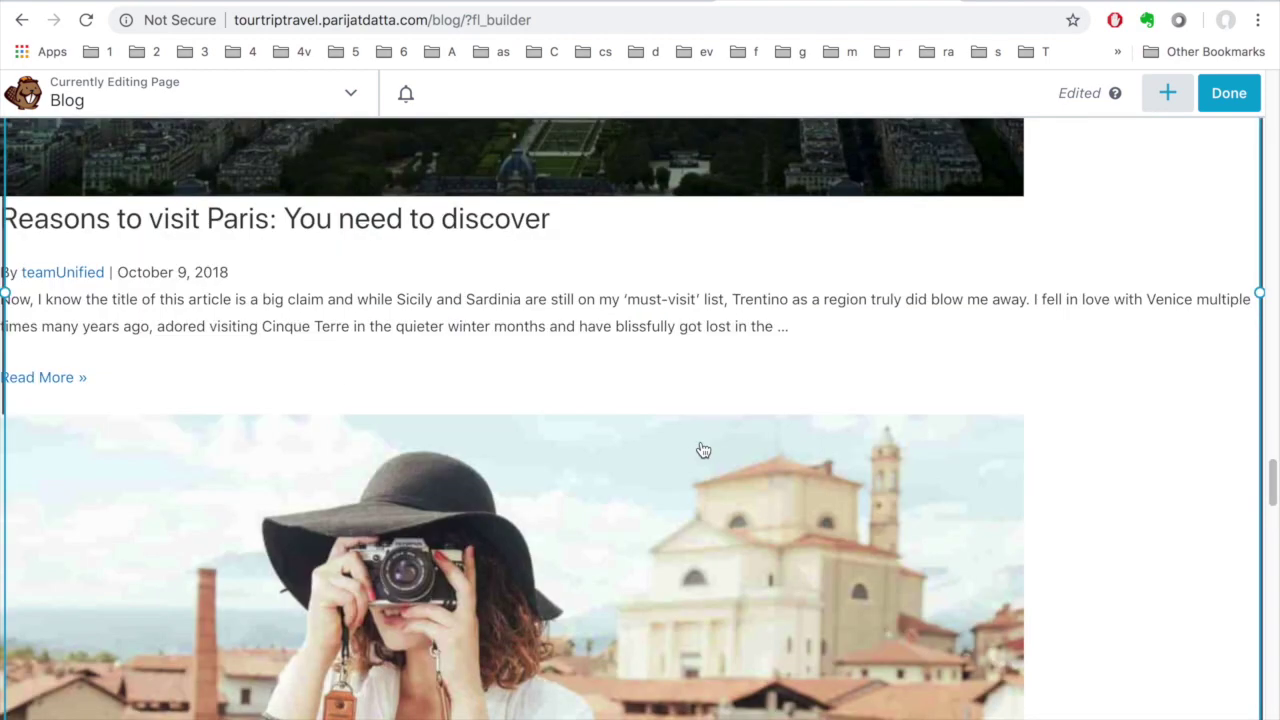
{"action": "scroll", "coordinate": [672, 444], "scroll_direction": "up", "scroll_amount": 4}
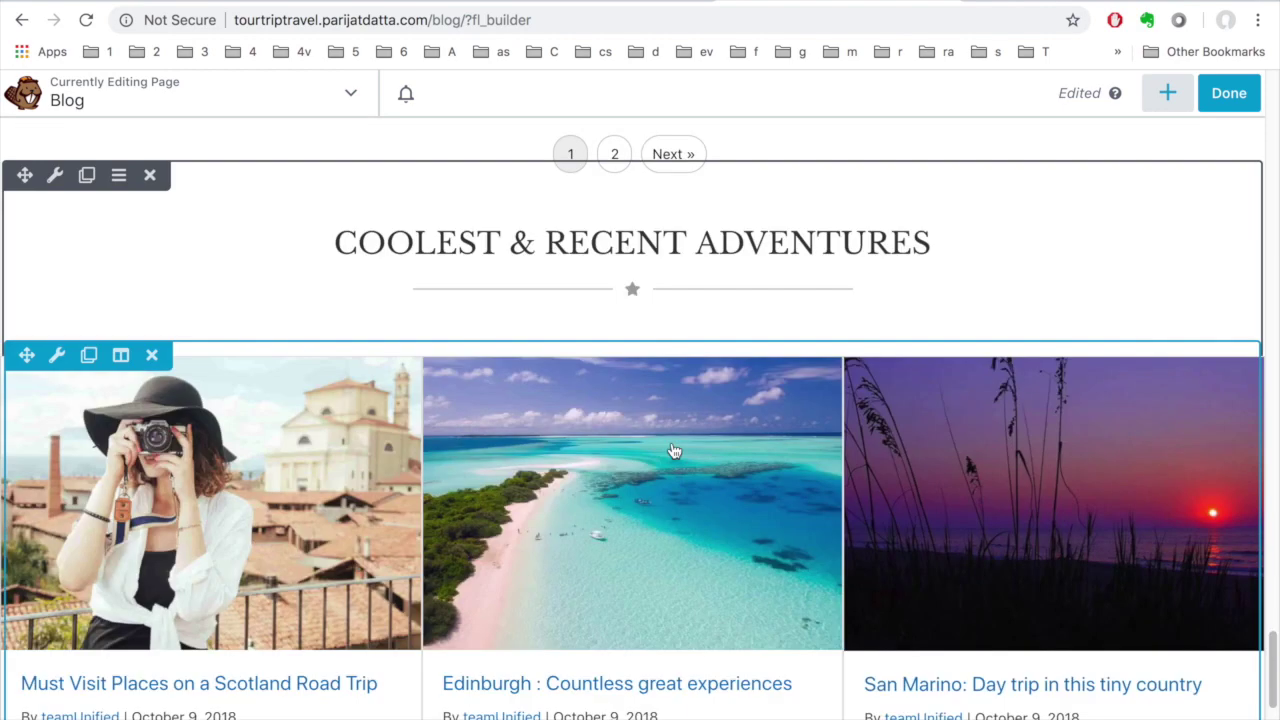
{"action": "scroll", "coordinate": [455, 433], "scroll_direction": "down", "scroll_amount": 1}
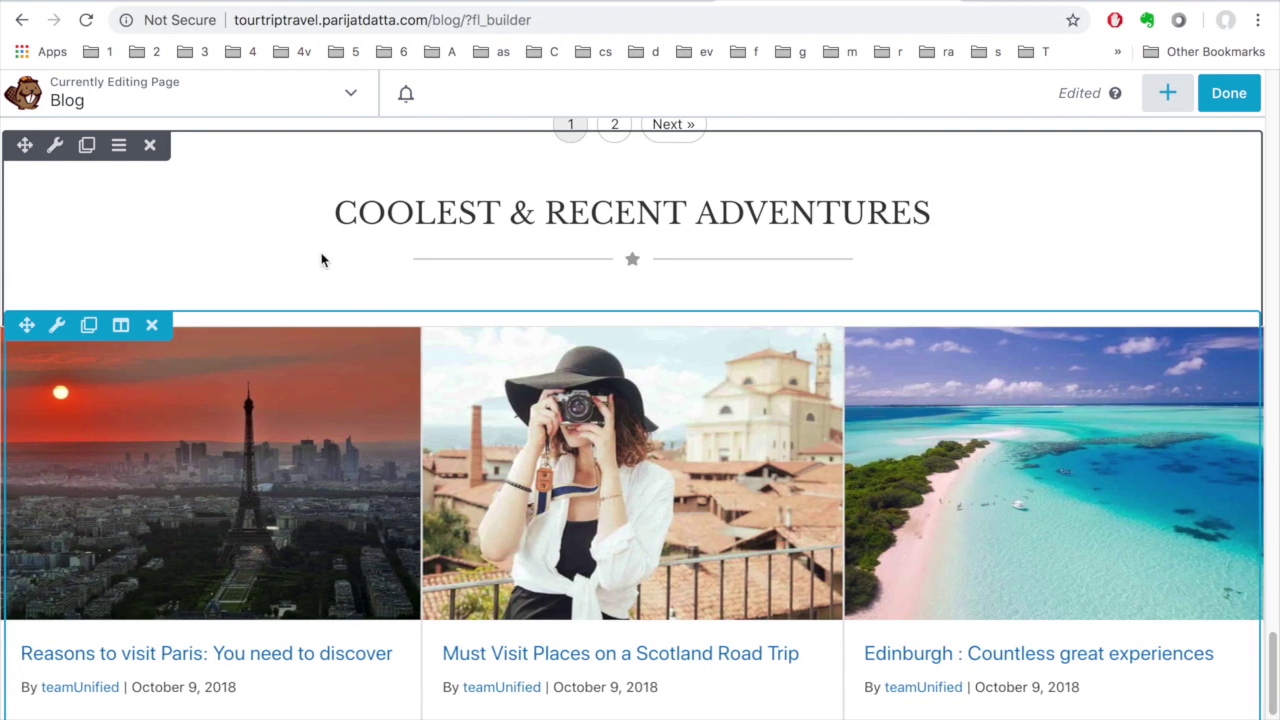
{"action": "scroll", "coordinate": [400, 300], "scroll_direction": "down", "scroll_amount": 1}
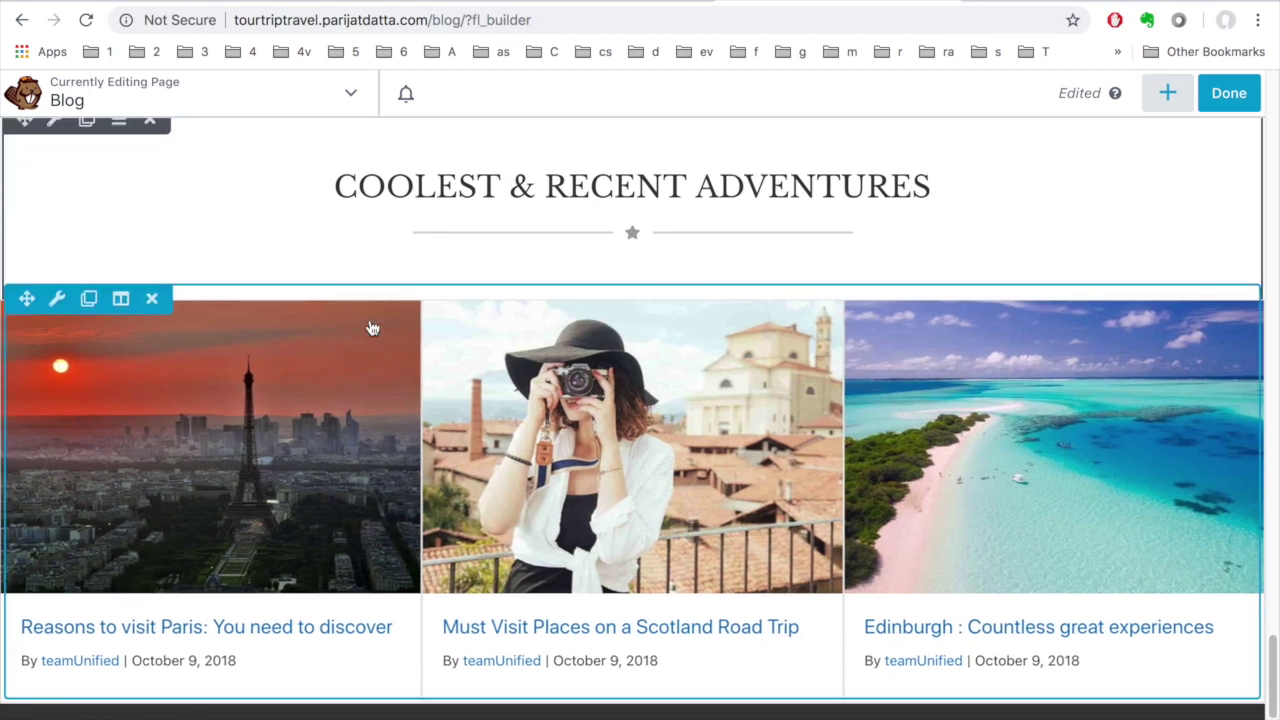
Open the Posts Carousel module's settings and review its slider layout choices, auto play, delay and loop options.
{"action": "left_click", "coordinate": [58, 299]}
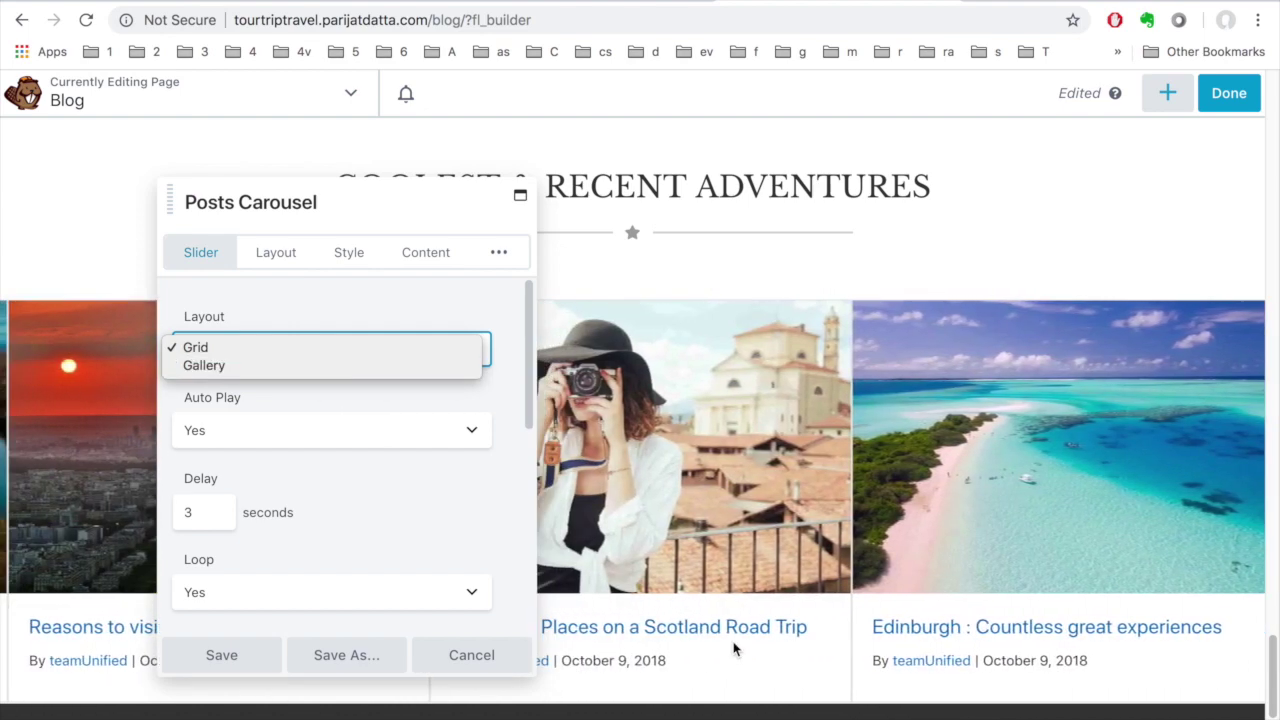
{"action": "left_click", "coordinate": [487, 308]}
{"action": "scroll", "coordinate": [393, 449], "scroll_direction": "down", "scroll_amount": 1}
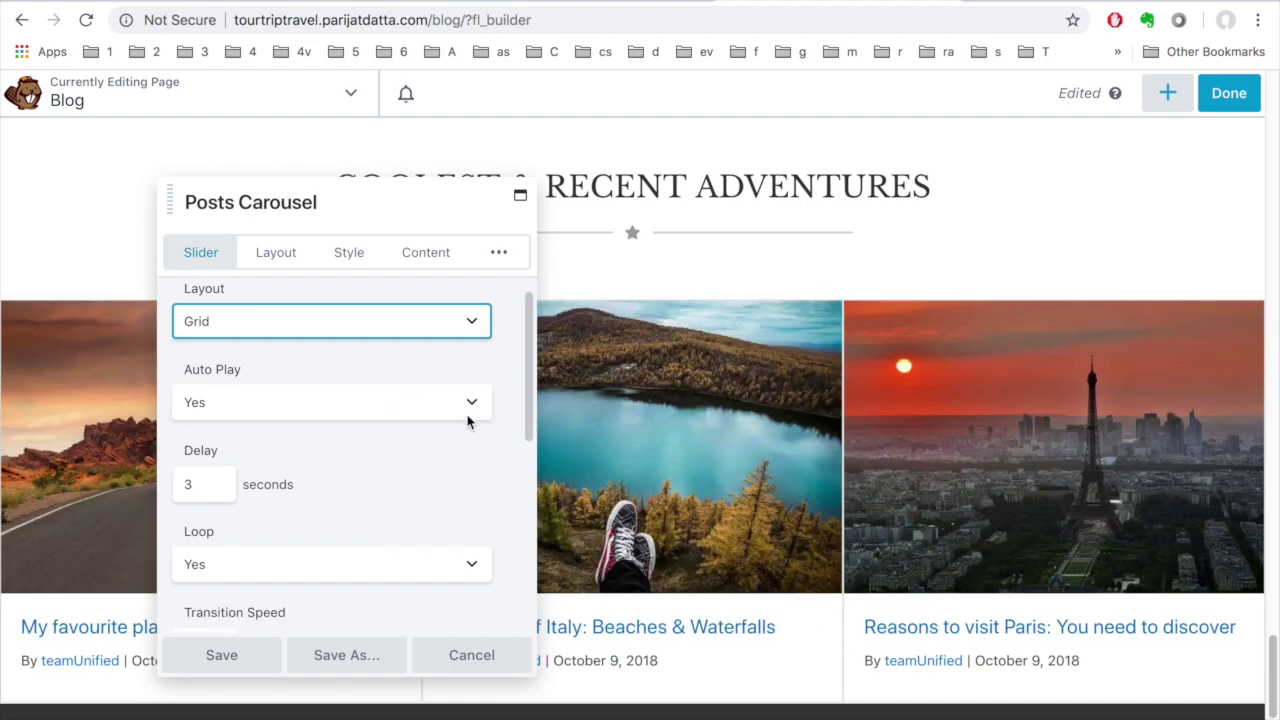
{"action": "scroll", "coordinate": [444, 450], "scroll_direction": "down", "scroll_amount": 1}
{"action": "scroll", "coordinate": [365, 505], "scroll_direction": "down", "scroll_amount": 5}
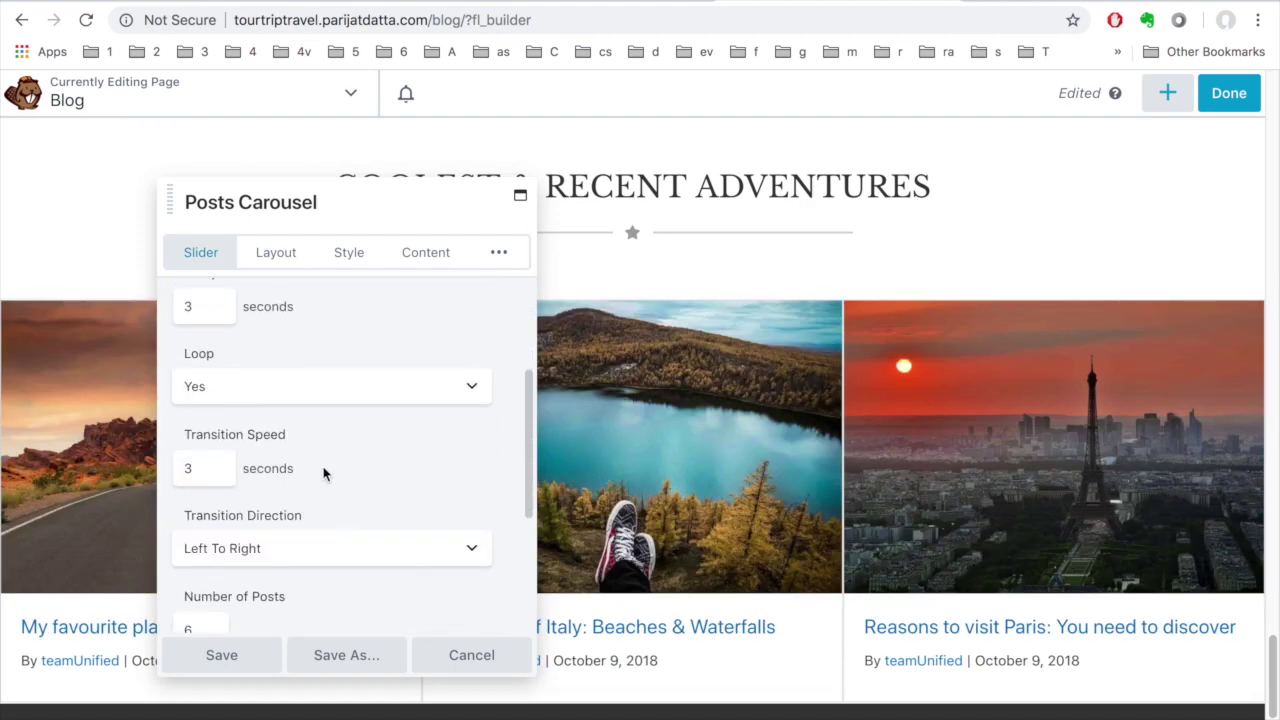
Review the Posts Carousel's transition speed and direction, number of posts, and slider controls for dots and arrows.
{"action": "scroll", "coordinate": [280, 465], "scroll_direction": "down", "scroll_amount": 1}
{"action": "scroll", "coordinate": [400, 460], "scroll_direction": "down", "scroll_amount": 1}
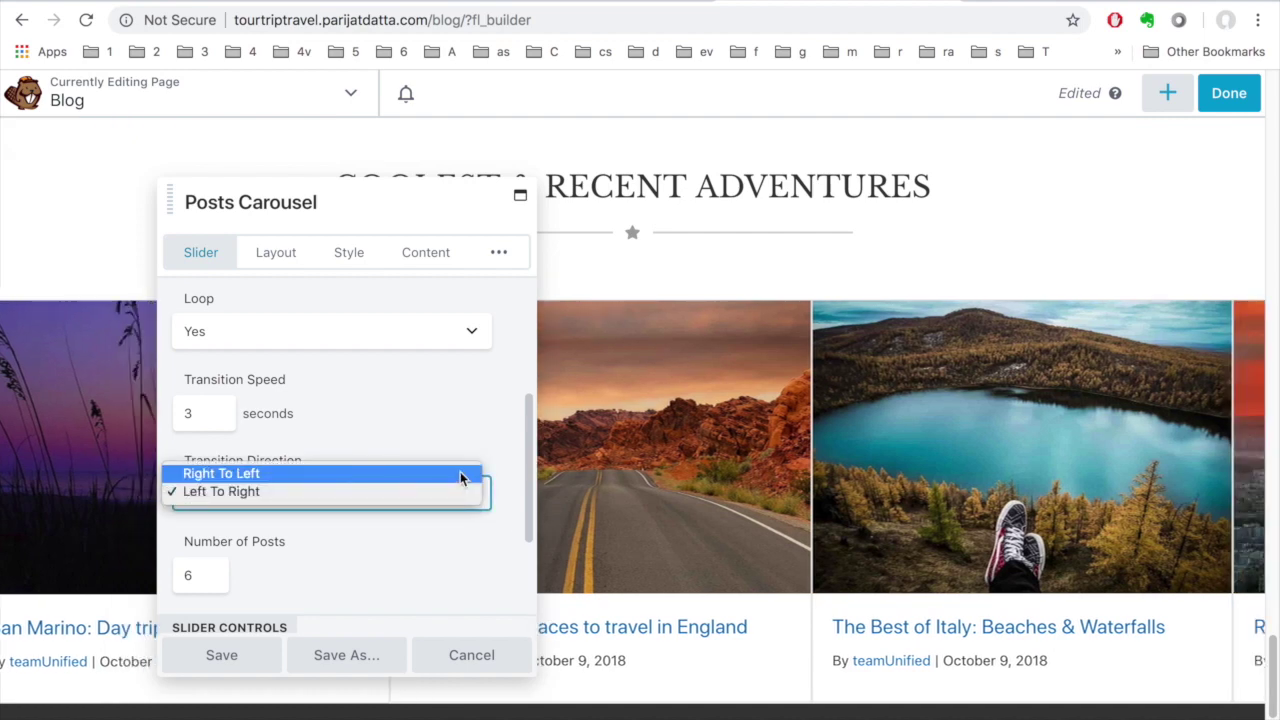
{"action": "left_click", "coordinate": [491, 429]}
{"action": "scroll", "coordinate": [444, 513], "scroll_direction": "down", "scroll_amount": 3}
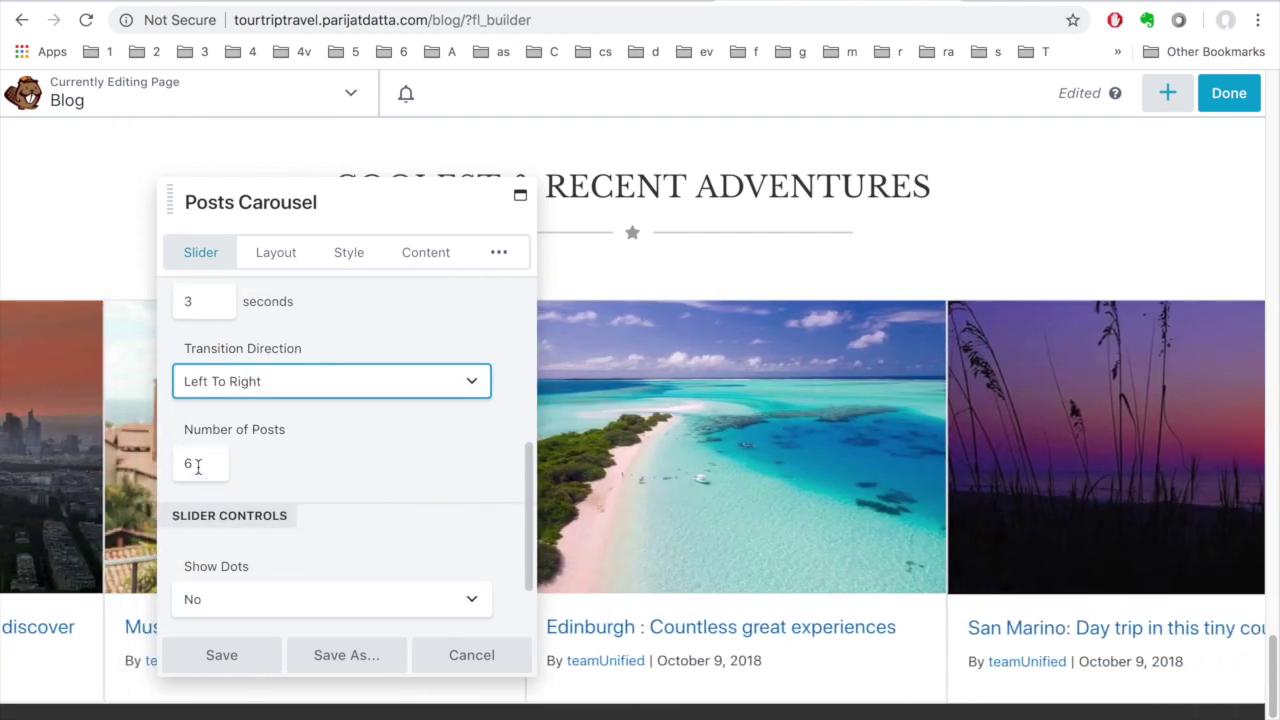
{"action": "scroll", "coordinate": [306, 469], "scroll_direction": "down", "scroll_amount": 2}
{"action": "scroll", "coordinate": [331, 476], "scroll_direction": "down", "scroll_amount": 1}
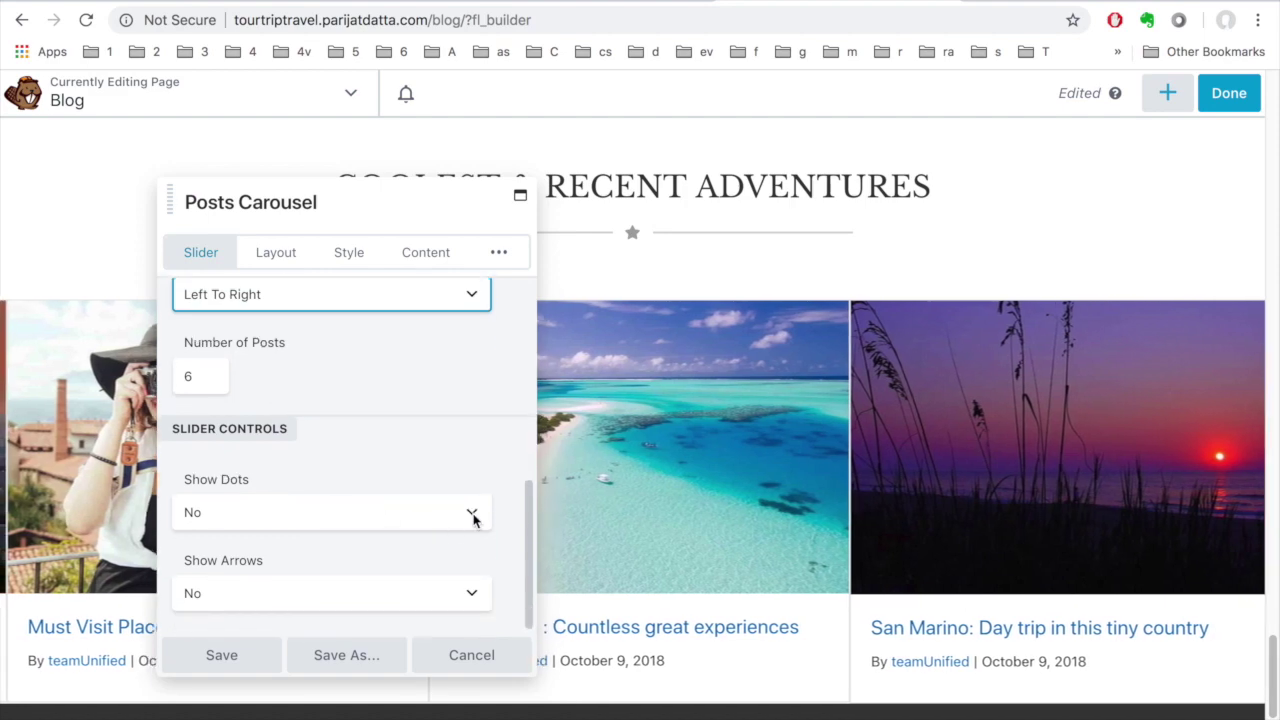
{"action": "left_click", "coordinate": [474, 513]}
{"action": "left_click", "coordinate": [471, 457]}
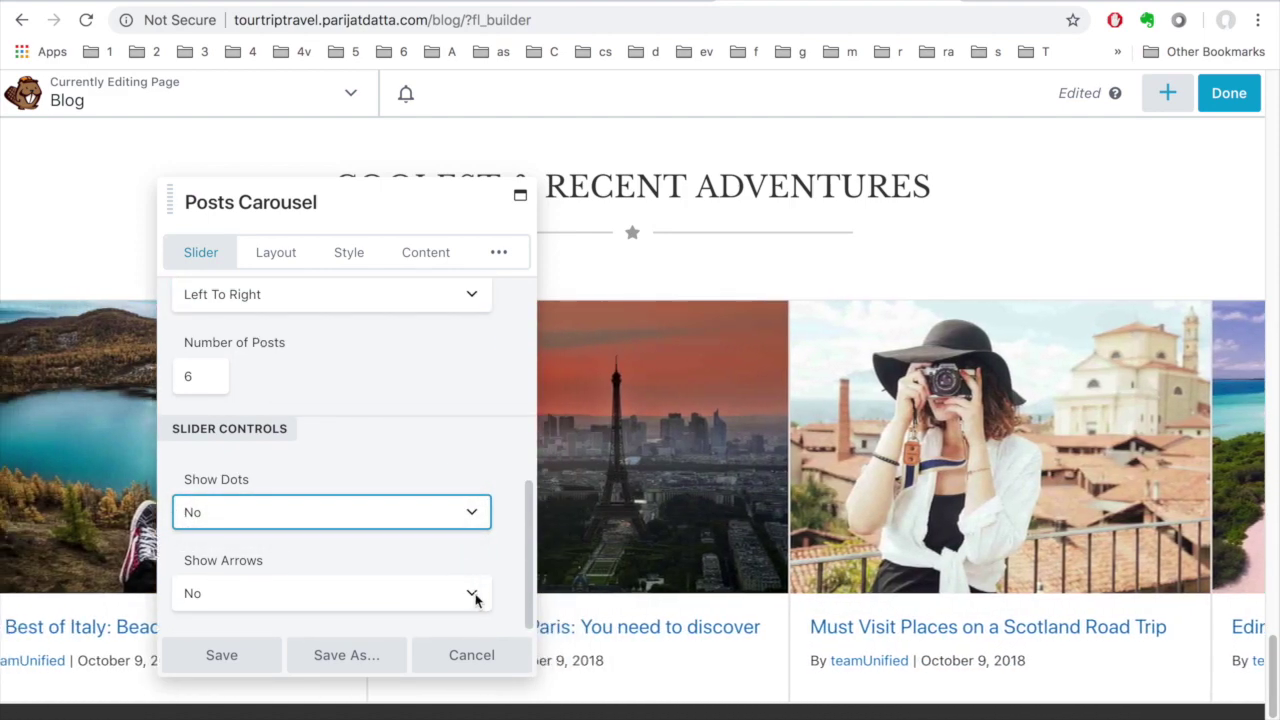